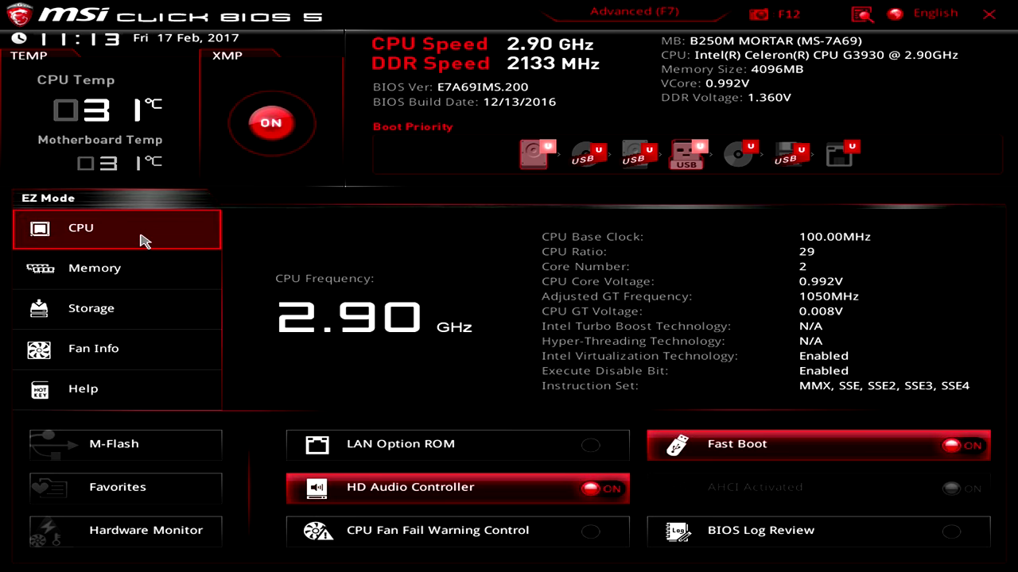
# - Show the EZ Mode memory details: XMP on, DRAM at 2133 MHz, DDR4 3000MHz profile
pyautogui.click(149, 285)
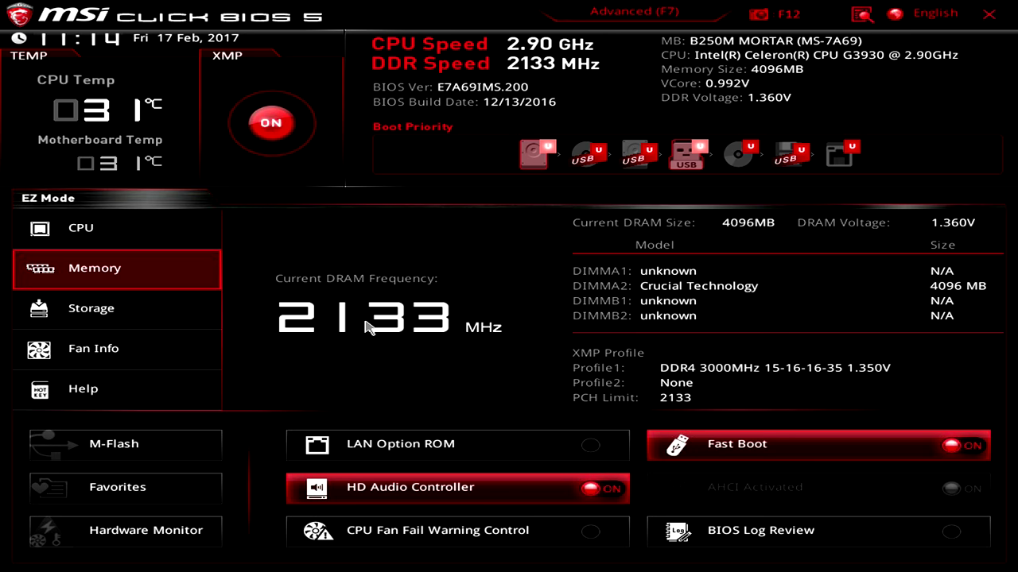
# - Show the storage list: AHCI mode, one 256.0GB drive and two 2000.3GB drives on SATA 1–3
pyautogui.click(143, 308)
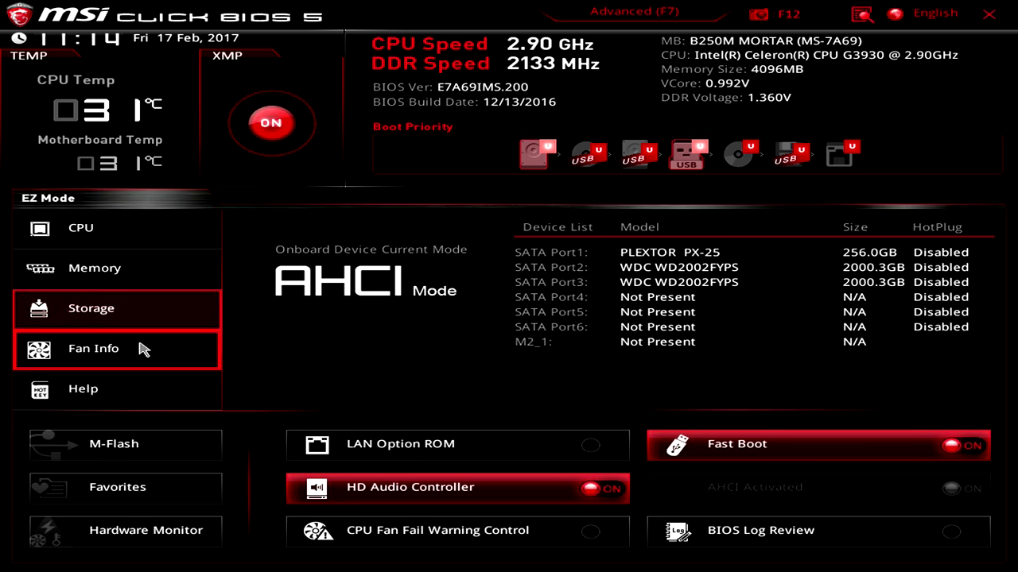
pyautogui.click(89, 359)
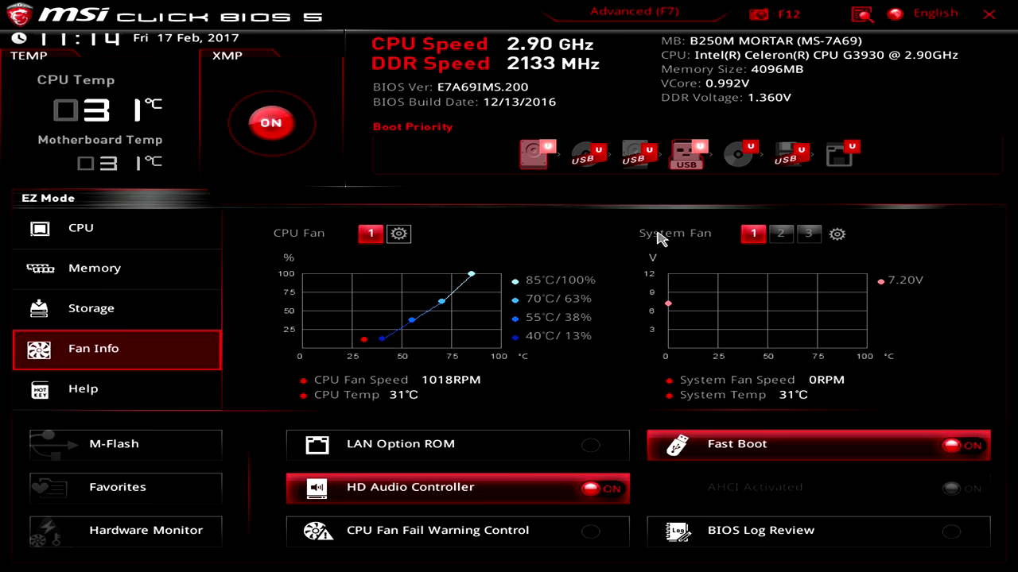
pyautogui.click(781, 233)
pyautogui.click(810, 235)
pyautogui.click(752, 234)
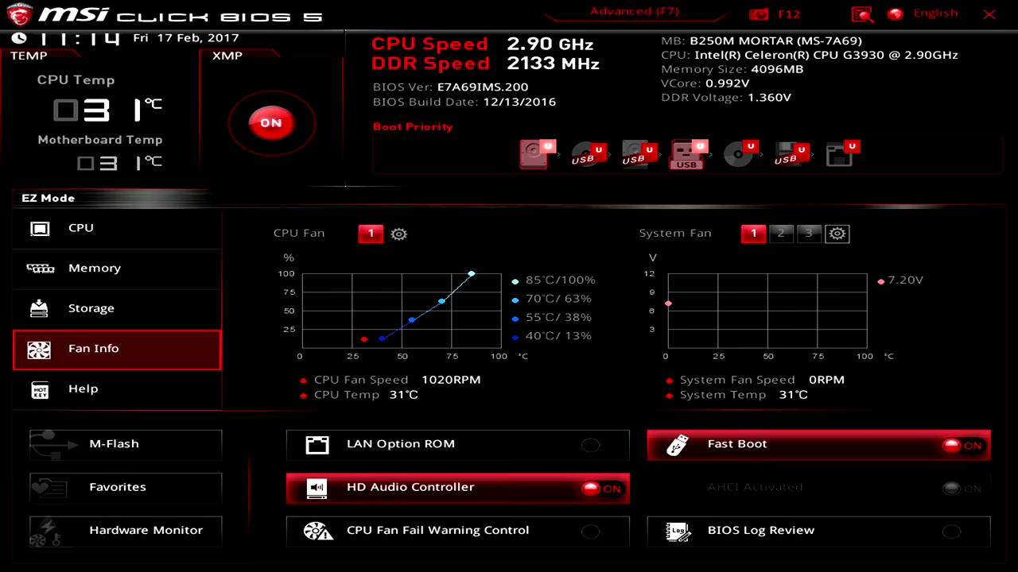
pyautogui.click(836, 233)
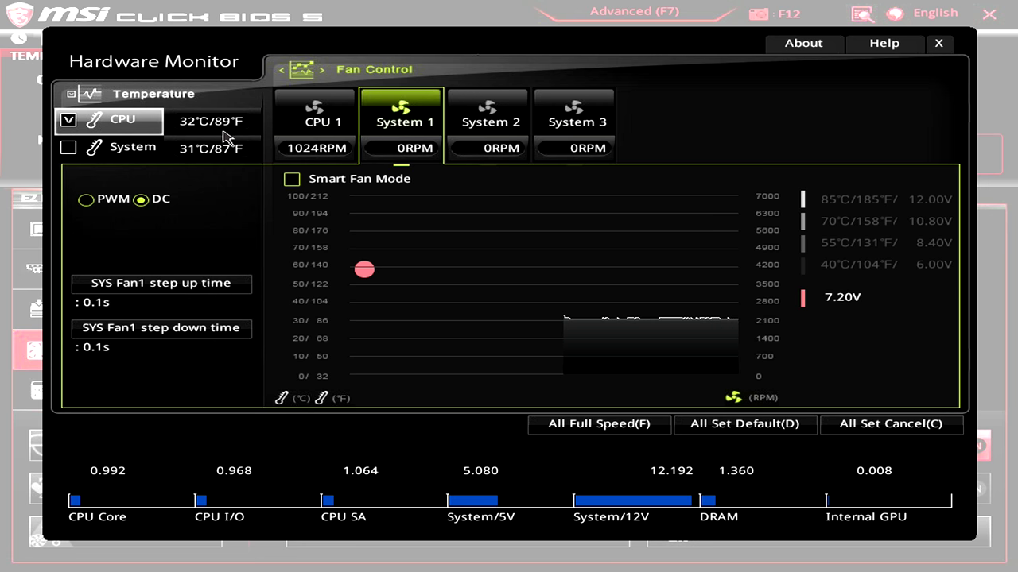
pyautogui.click(143, 151)
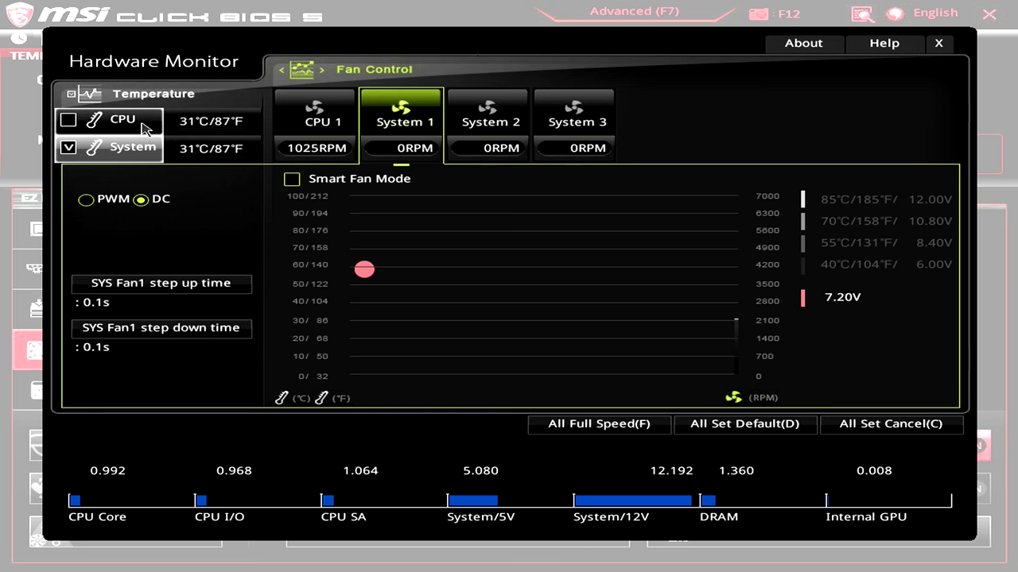
pyautogui.click(143, 122)
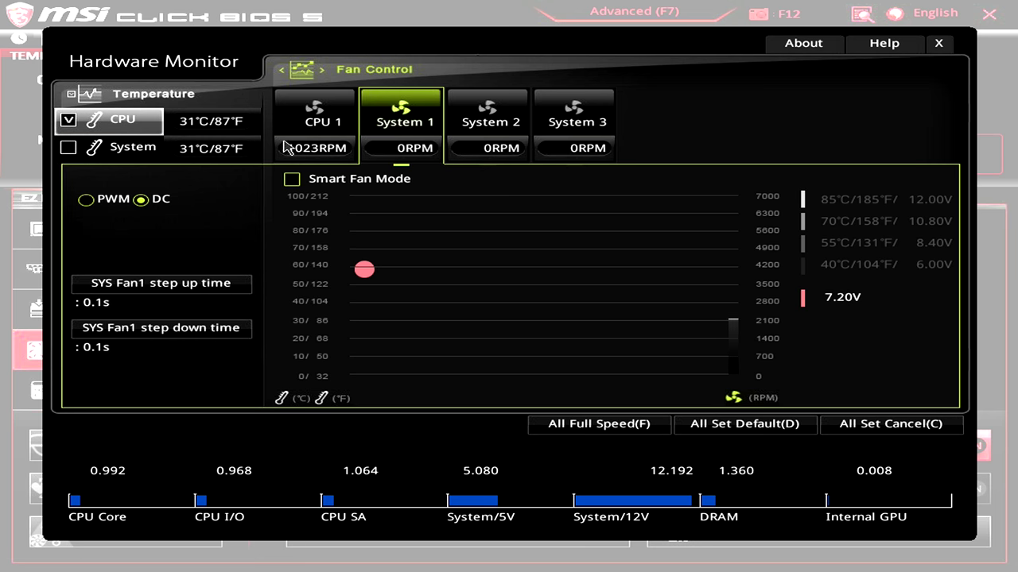
pyautogui.click(330, 112)
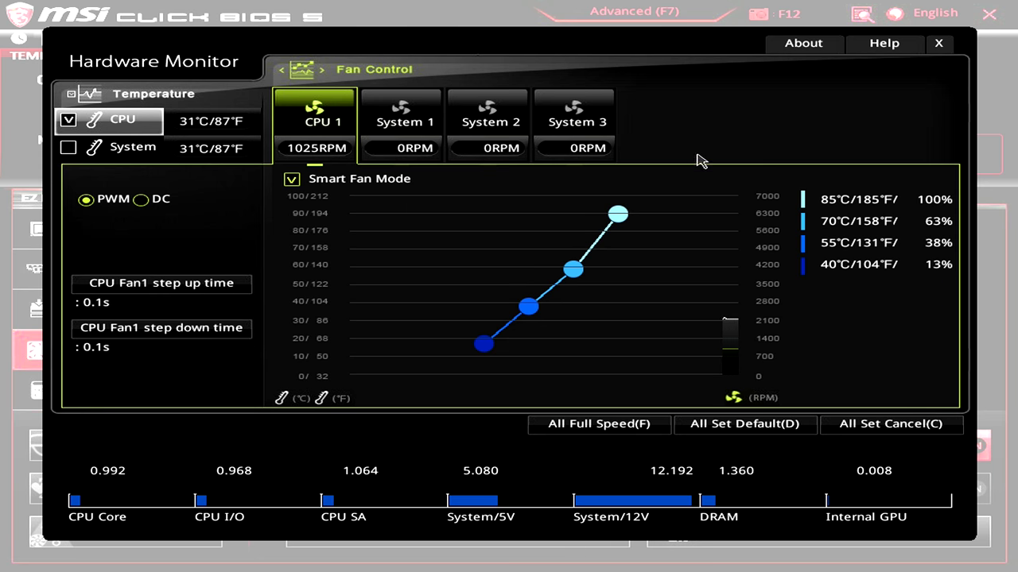
pyautogui.click(938, 43)
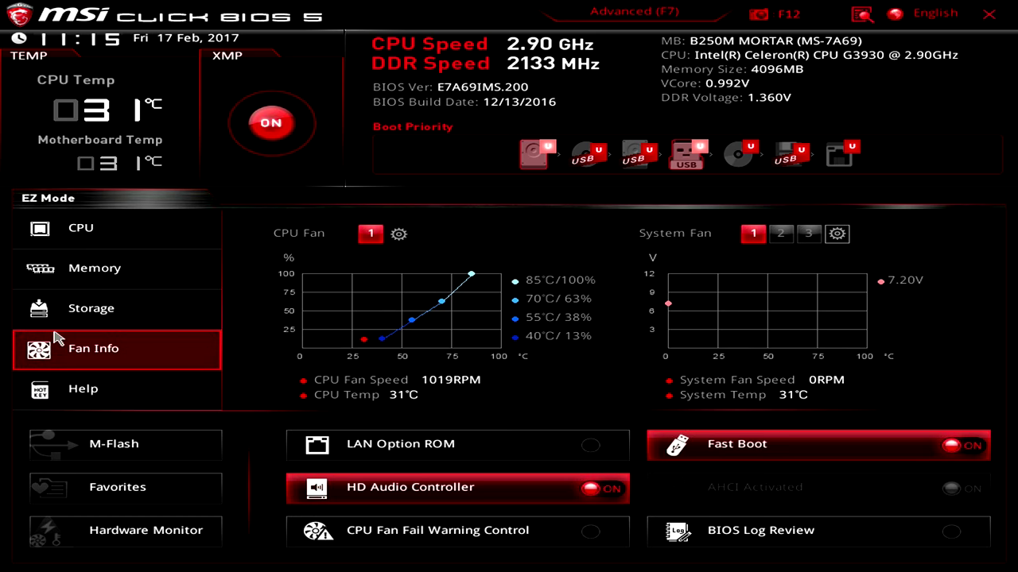
# - Show the General Help hotkeys, decline the M-Flash reboot, and briefly check Hardware Monitor
pyautogui.click(39, 388)
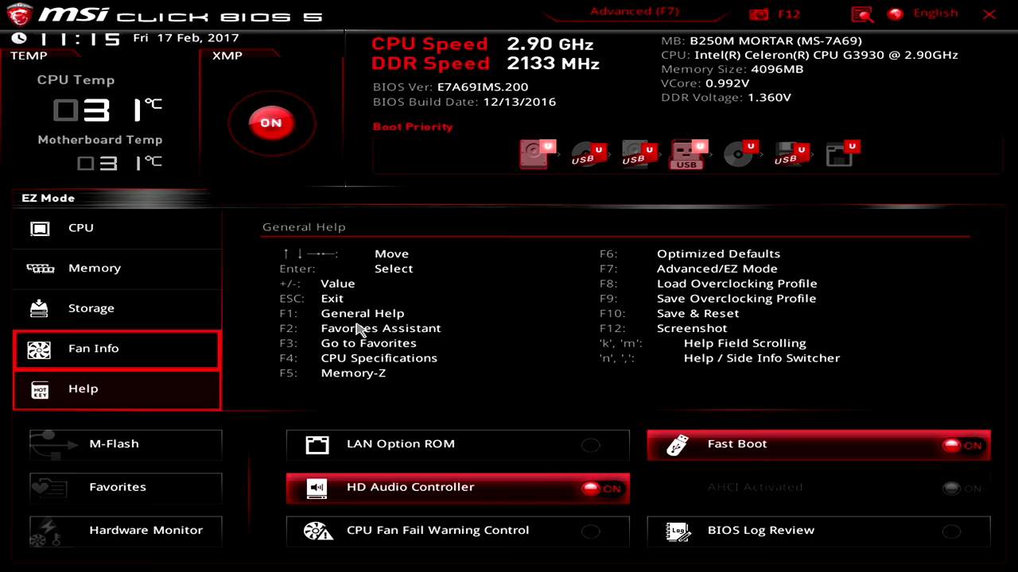
pyautogui.click(90, 453)
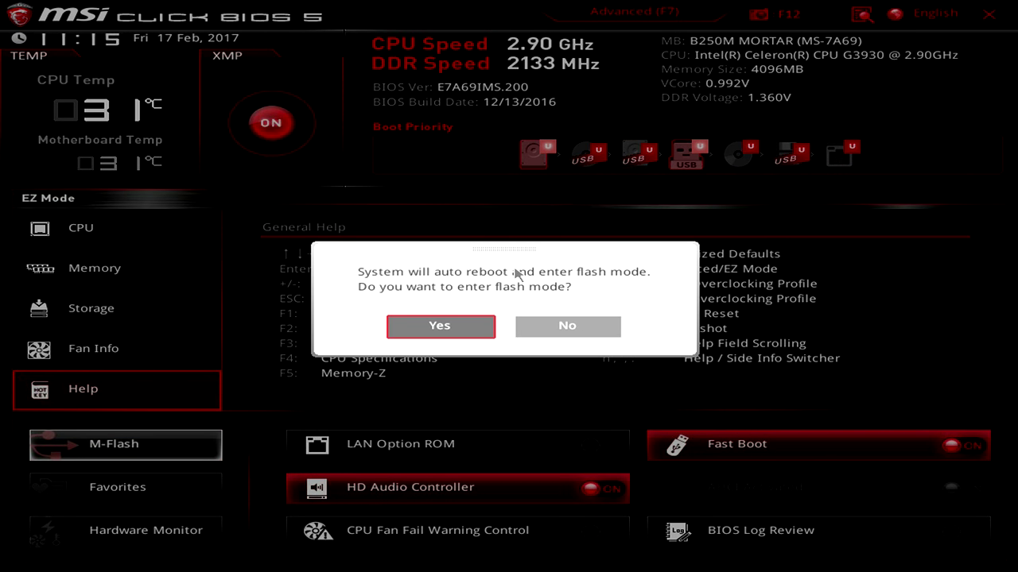
pyautogui.click(560, 329)
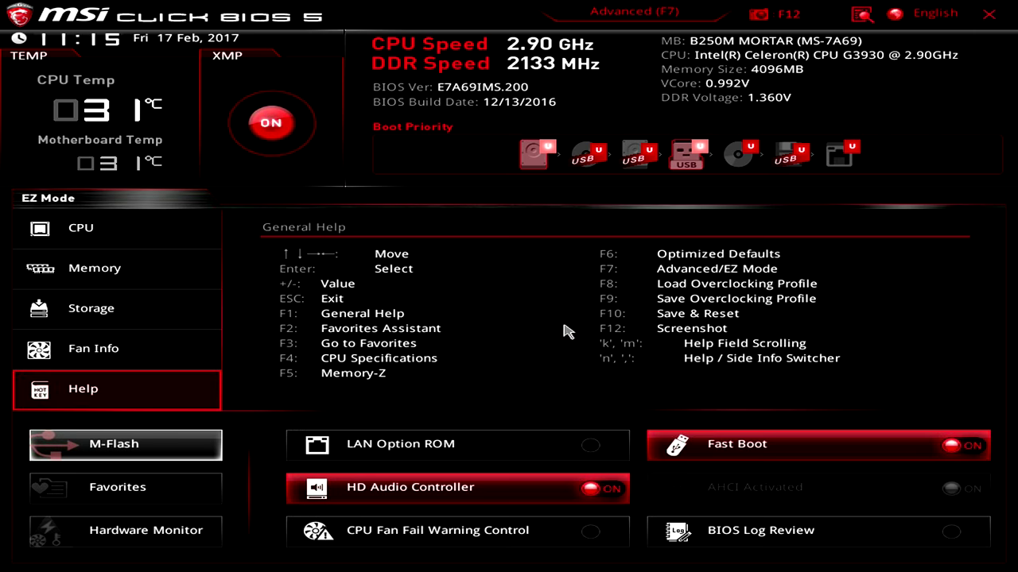
pyautogui.click(154, 531)
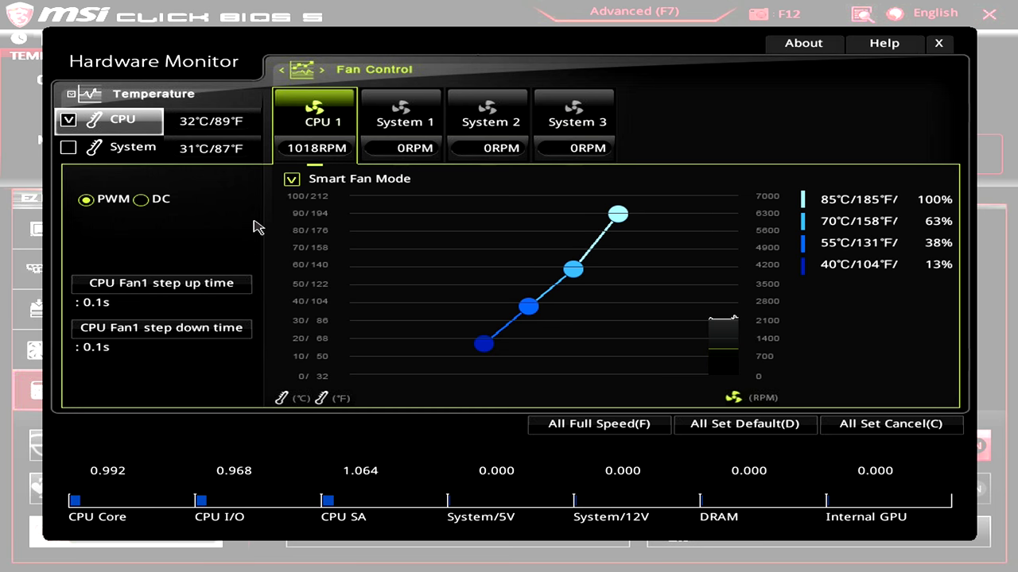
pyautogui.click(939, 46)
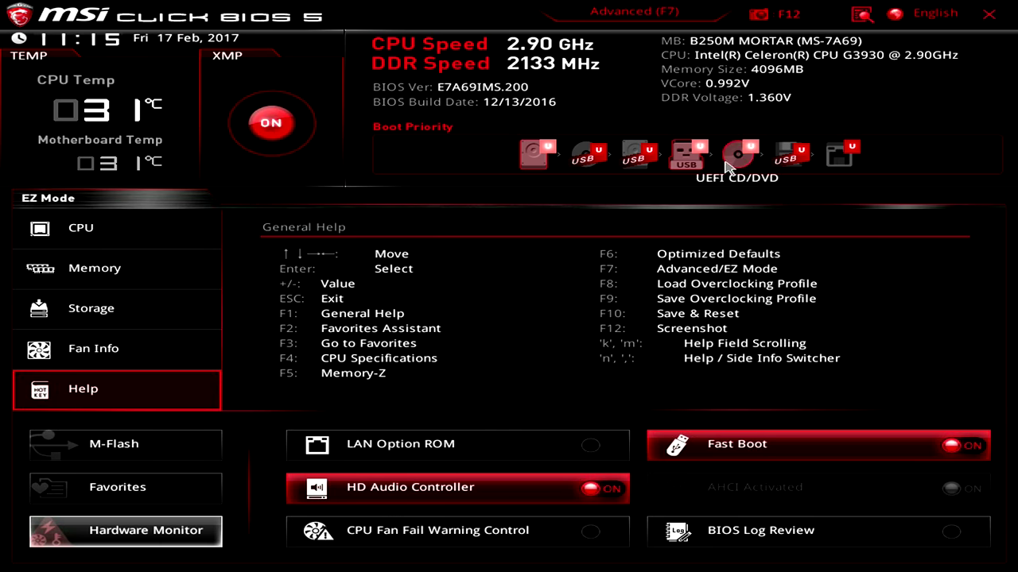
# - Switch to Advanced mode and review the Settings > System Status entries
pyautogui.click(664, 16)
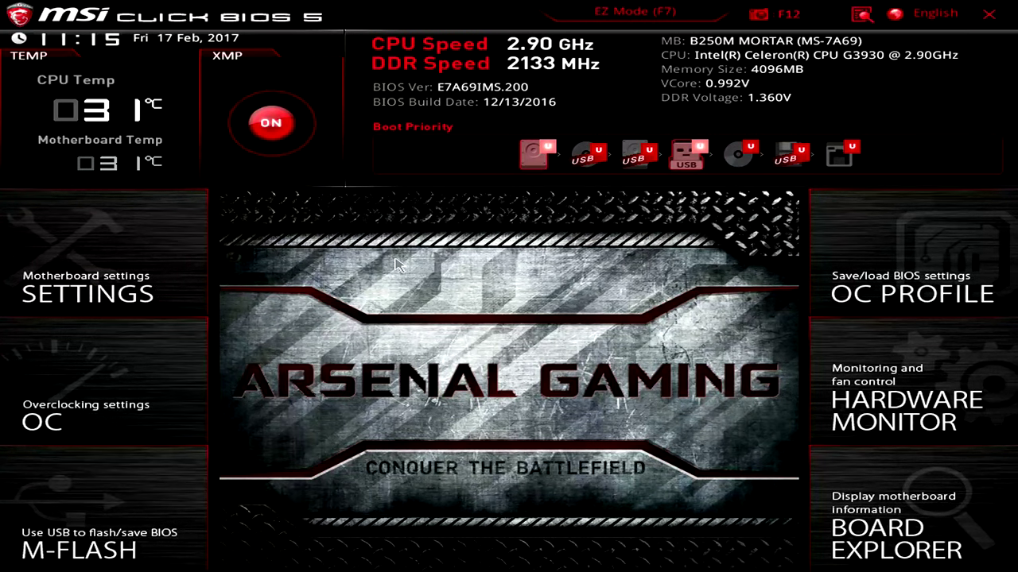
pyautogui.click(170, 283)
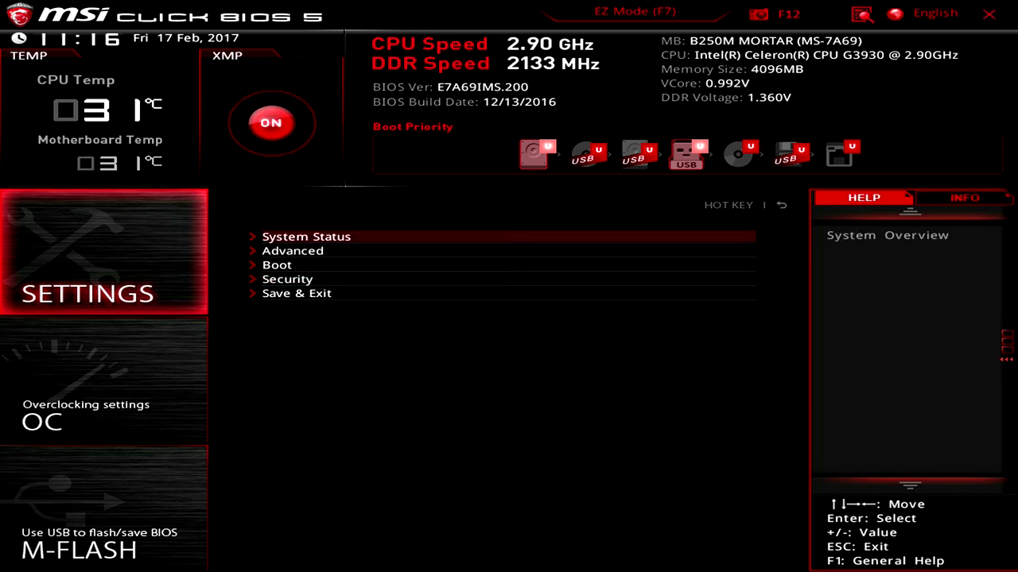
pyautogui.click(326, 236)
pyautogui.press('Up')
pyautogui.press('Down')
pyautogui.press('Down')
pyautogui.press('Up')
pyautogui.press('Down')
pyautogui.press('Up')
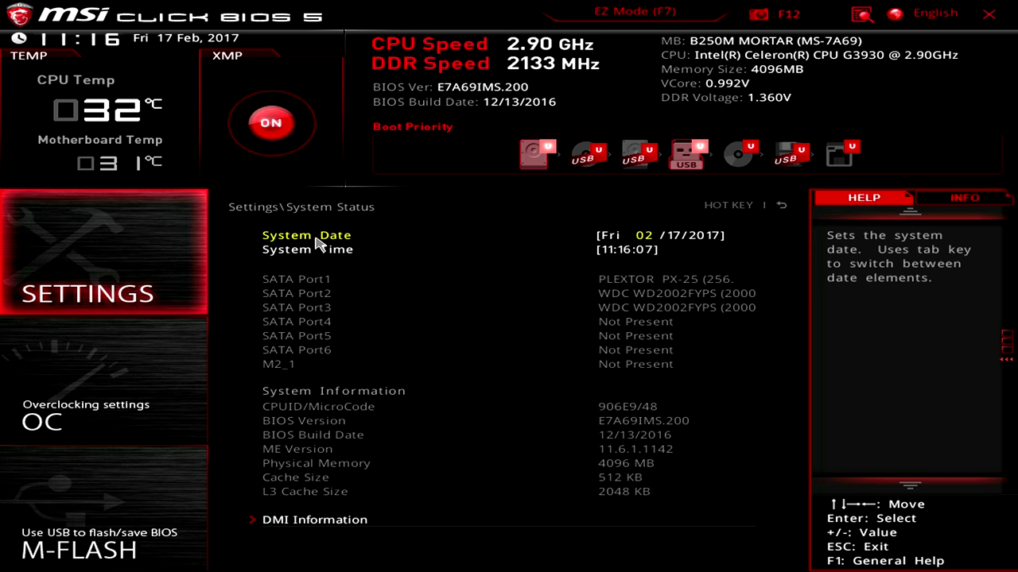
pyautogui.press('Up')
pyautogui.press('Down')
pyautogui.press('Down')
# - Open the DMI Information page, then return to the Settings menu
pyautogui.press('Up')
pyautogui.press('Up')
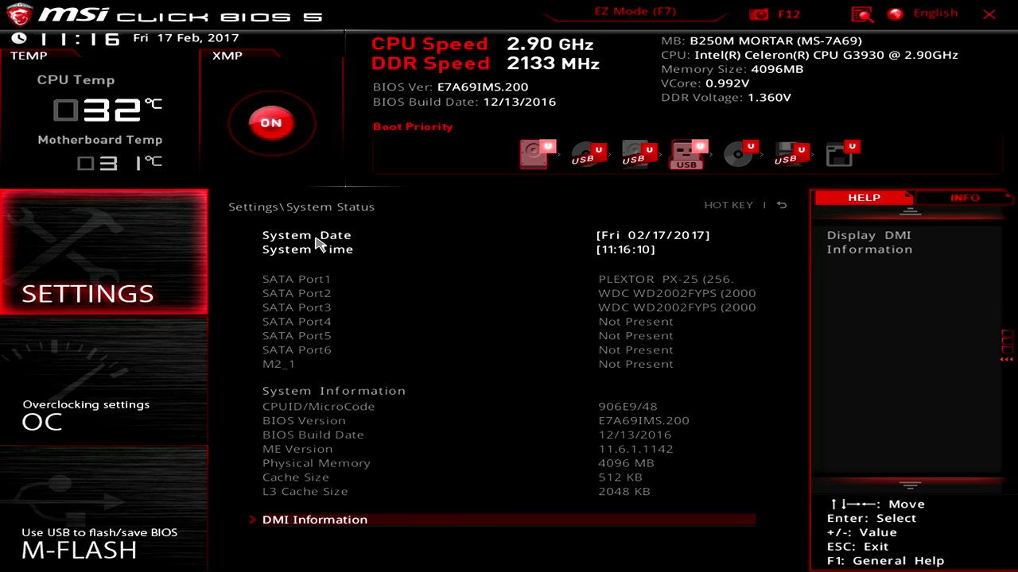
pyautogui.press('Down')
pyautogui.press('Up')
pyautogui.press('Return')
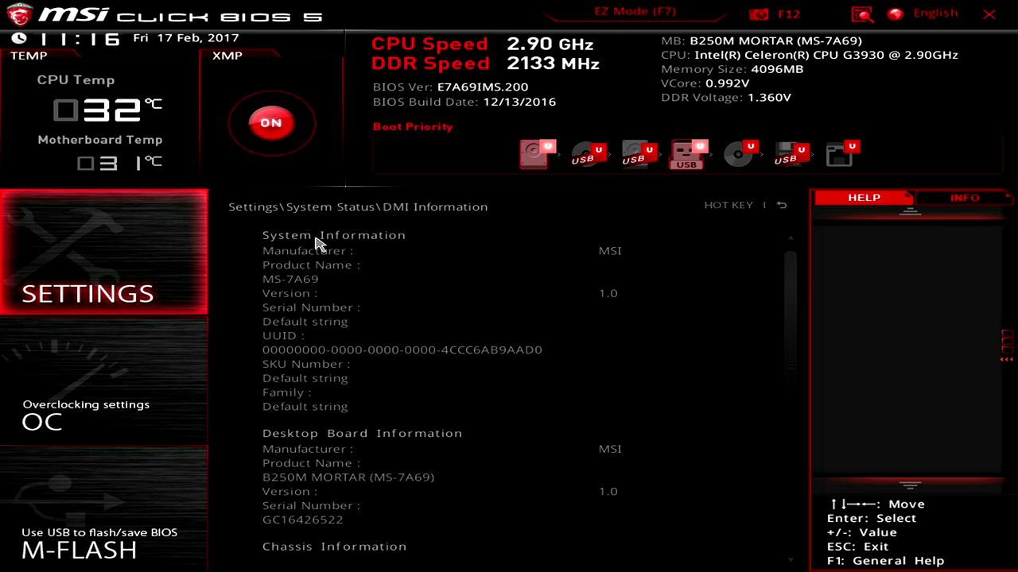
pyautogui.press('Escape')
pyautogui.press('Escape')
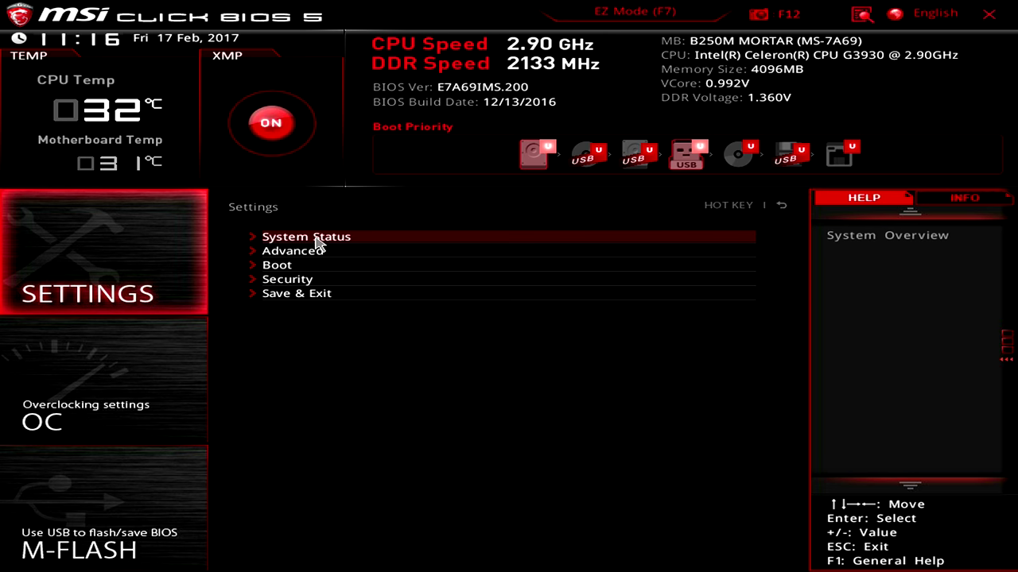
# - Under Settings > Advanced, review the PCI Subsystem Settings and ACPI Settings pages
pyautogui.press('Down')
pyautogui.press('Return')
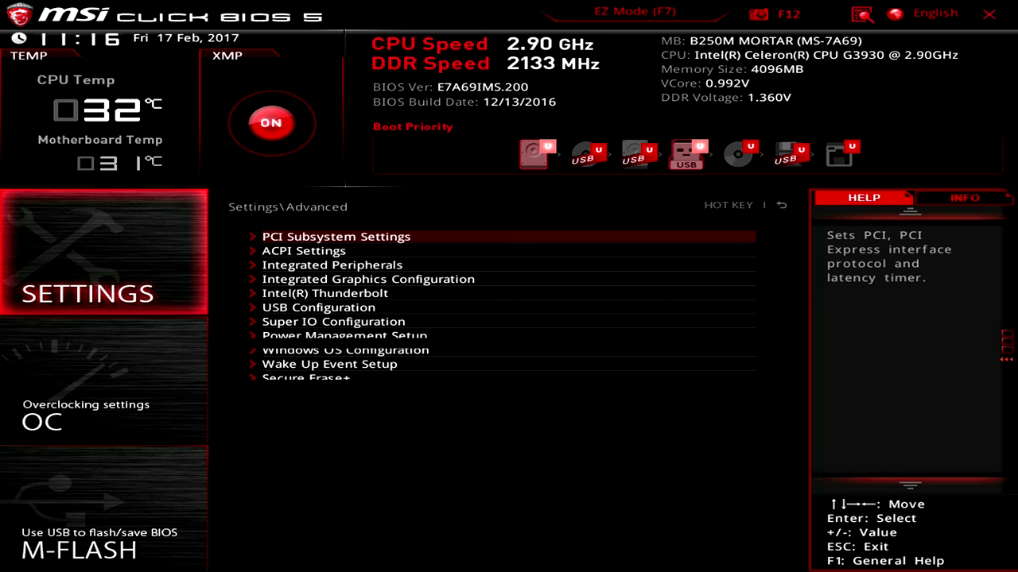
pyautogui.press('Return')
pyautogui.press('Down')
pyautogui.press('Down')
pyautogui.press('Up')
pyautogui.press('Up')
pyautogui.press('Escape')
pyautogui.press('Down')
pyautogui.press('Return')
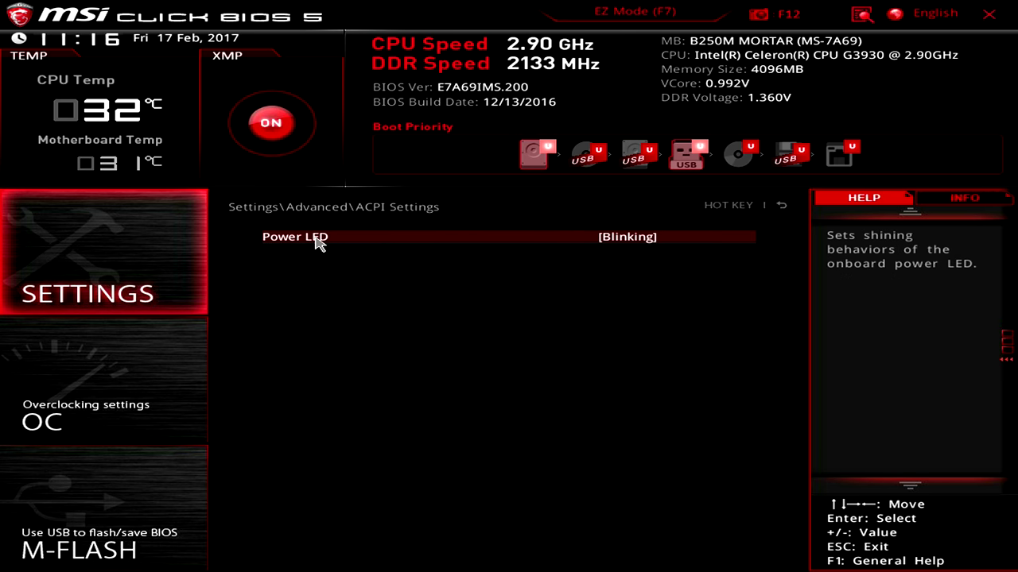
pyautogui.press('Escape')
# - Review Integrated Peripherals: LAN, SATA hot plug, HD Audio Controller and HPET options
pyautogui.press('Down')
pyautogui.press('Return')
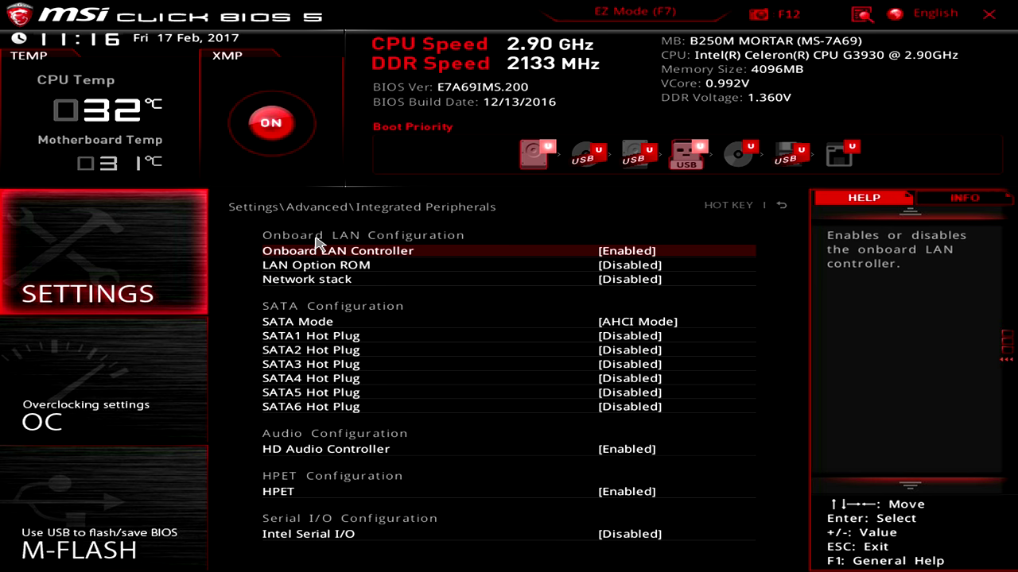
pyautogui.press('Down')
pyautogui.press('Down')
pyautogui.press('Down')
pyautogui.press('Up')
pyautogui.press('Down')
pyautogui.press('Down')
pyautogui.press('Down')
pyautogui.press('Down')
pyautogui.press('Down')
pyautogui.press('Down')
pyautogui.press('Down')
pyautogui.press('Down')
pyautogui.press('Up')
pyautogui.press('Down')
pyautogui.press('Down')
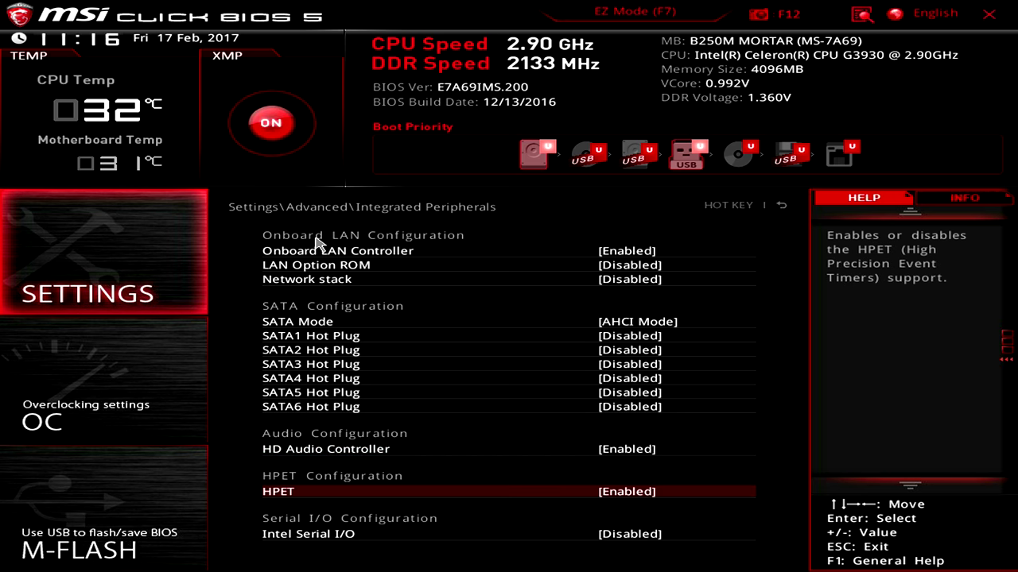
pyautogui.press('Up')
pyautogui.press('Up')
pyautogui.press('Up')
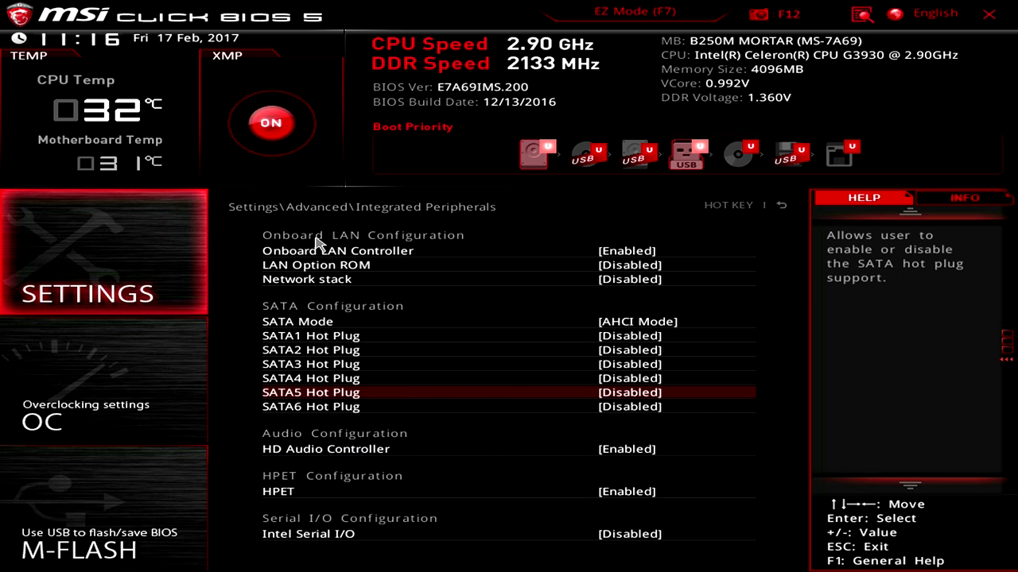
pyautogui.press('Escape')
# - Review Integrated Graphics Configuration options, including Initiate Graphic Adapter
pyautogui.press('Down')
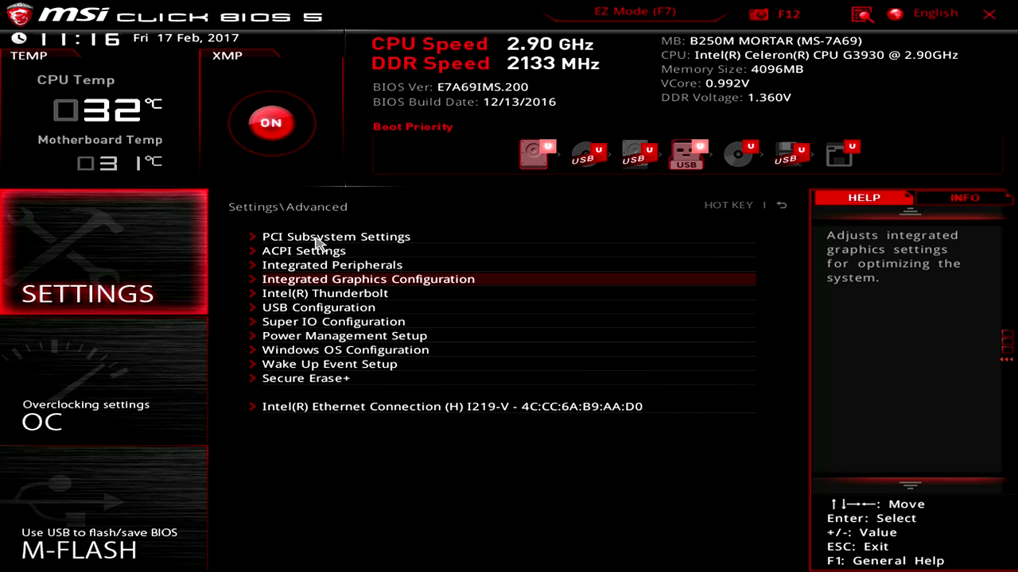
pyautogui.press('Return')
pyautogui.press('Down')
pyautogui.press('Up')
pyautogui.press('Down')
pyautogui.press('Up')
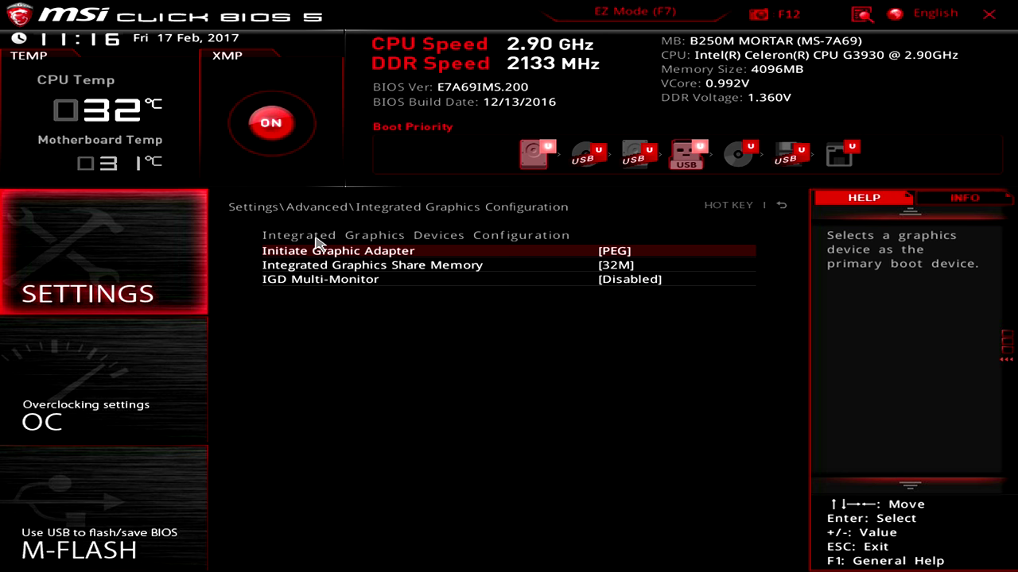
pyautogui.press('Escape')
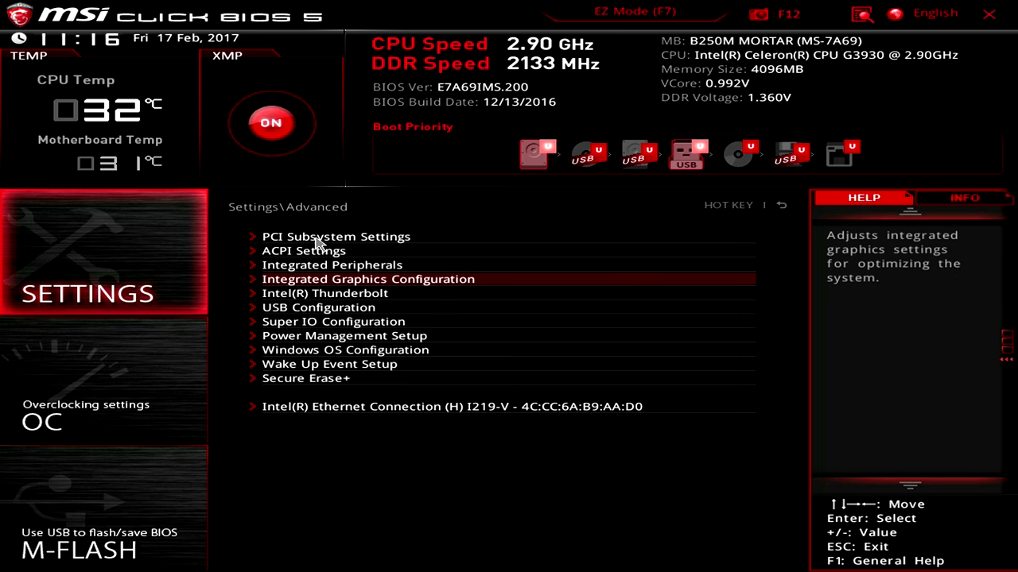
pyautogui.press('Down')
# - Check Thunderbolt settings, then open USB Configuration and read the XHCI Hand-off description
pyautogui.press('Return')
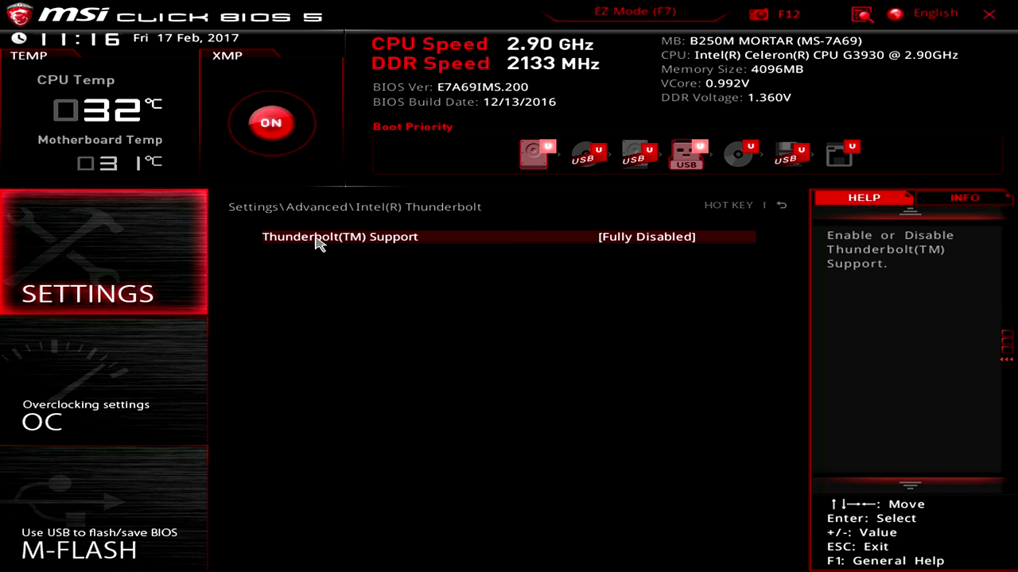
pyautogui.press('Escape')
pyautogui.press('Down')
pyautogui.press('Return')
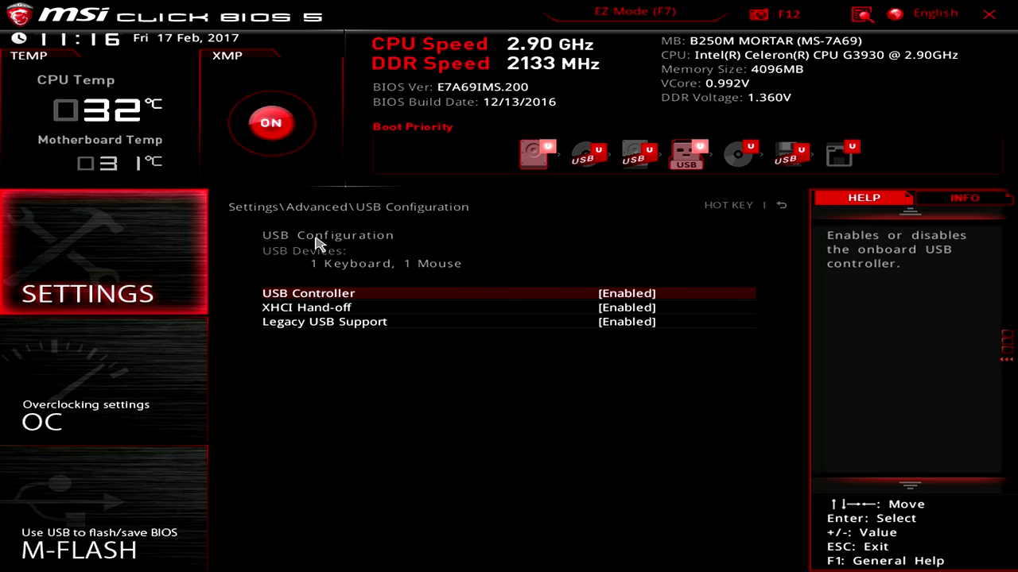
pyautogui.press('Down')
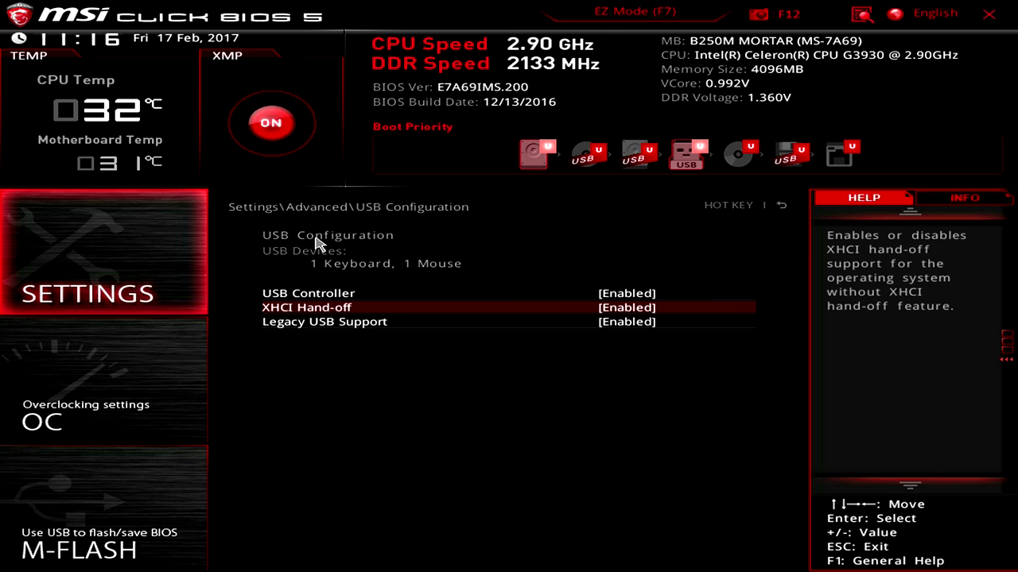
pyautogui.press('Up')
pyautogui.press('Down')
# - Step through the USB Controller, XHCI Hand-off and Legacy USB Support options
pyautogui.press('Up')
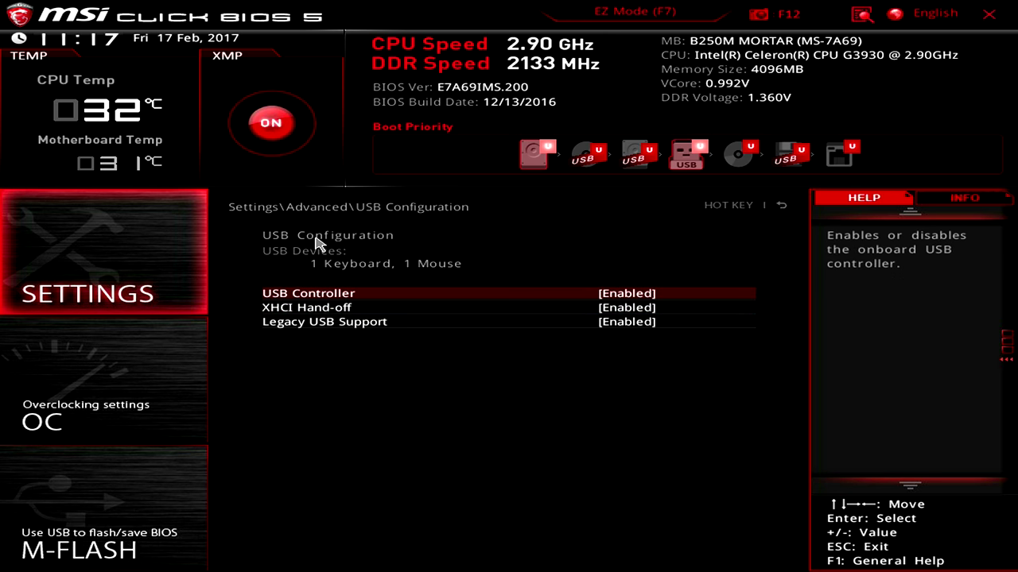
pyautogui.press('Down')
pyautogui.press('Up')
pyautogui.press('Down')
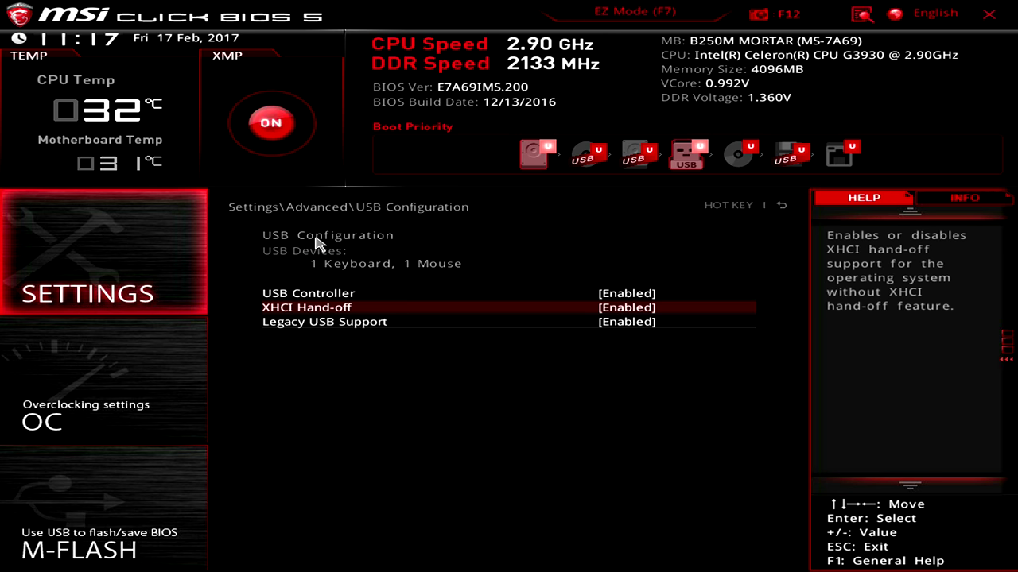
pyautogui.press('Up')
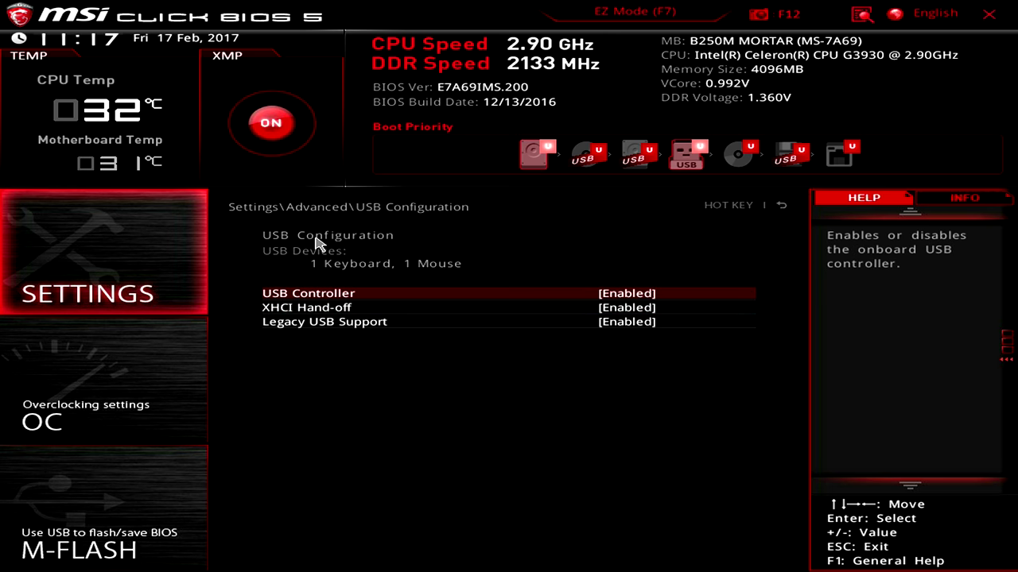
pyautogui.press('Down')
pyautogui.press('Down')
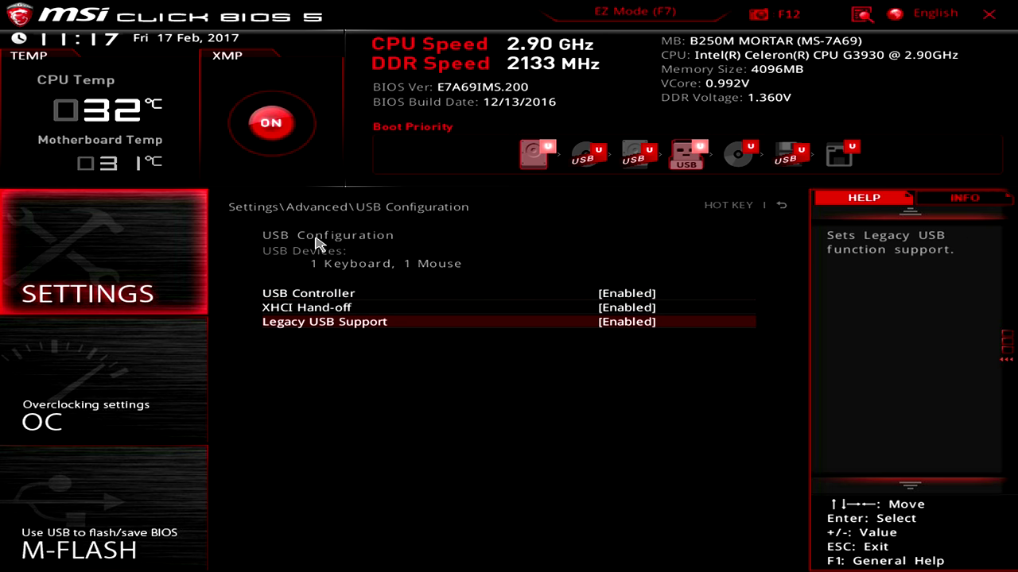
pyautogui.press('Up')
pyautogui.press('Down')
pyautogui.press('Up')
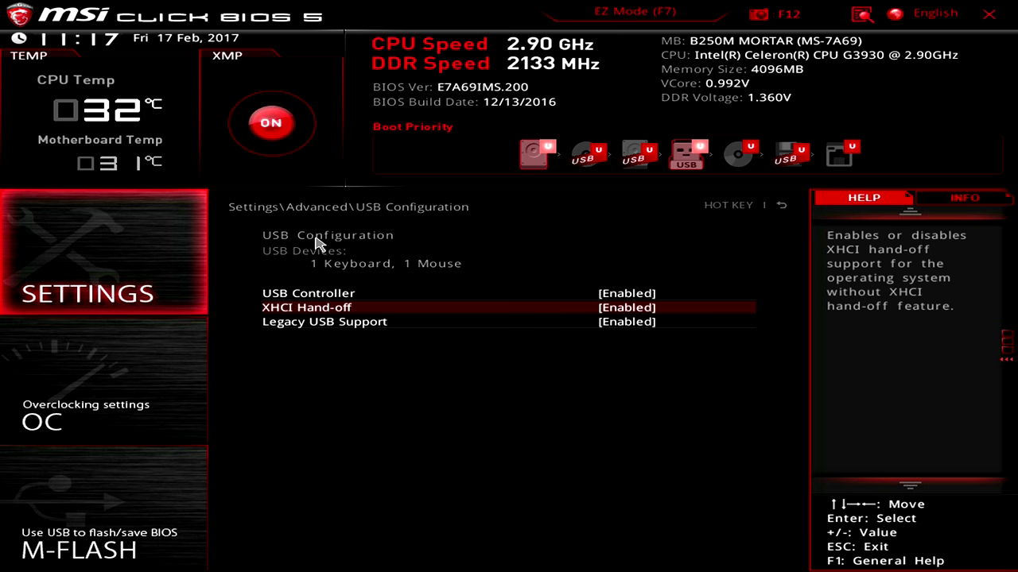
pyautogui.press('Up')
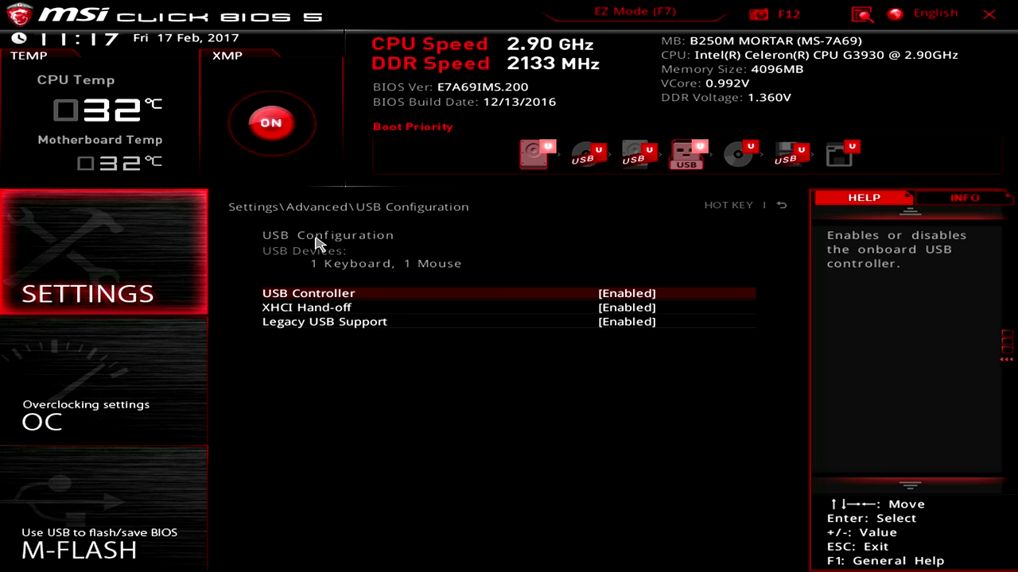
# - Open the Super IO Configuration page with the serial COM port 0 settings
pyautogui.press('Escape')
pyautogui.press('Down')
pyautogui.press('Return')
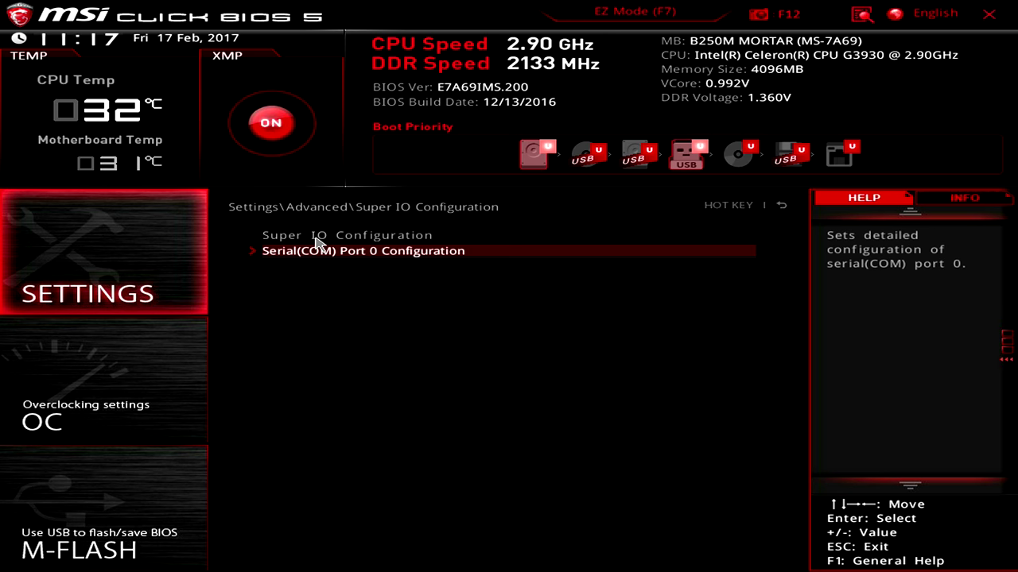
# - Review Power Management Setup: EuP 2013 Disabled, Restore after AC Power Loss set to Power off
pyautogui.press('Escape')
pyautogui.press('Down')
pyautogui.press('Return')
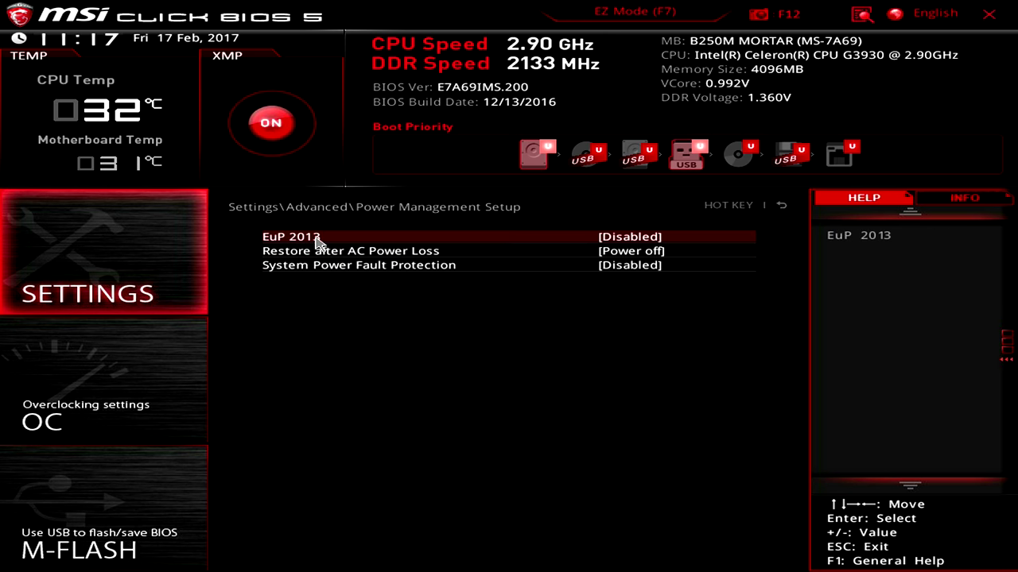
pyautogui.press('Down')
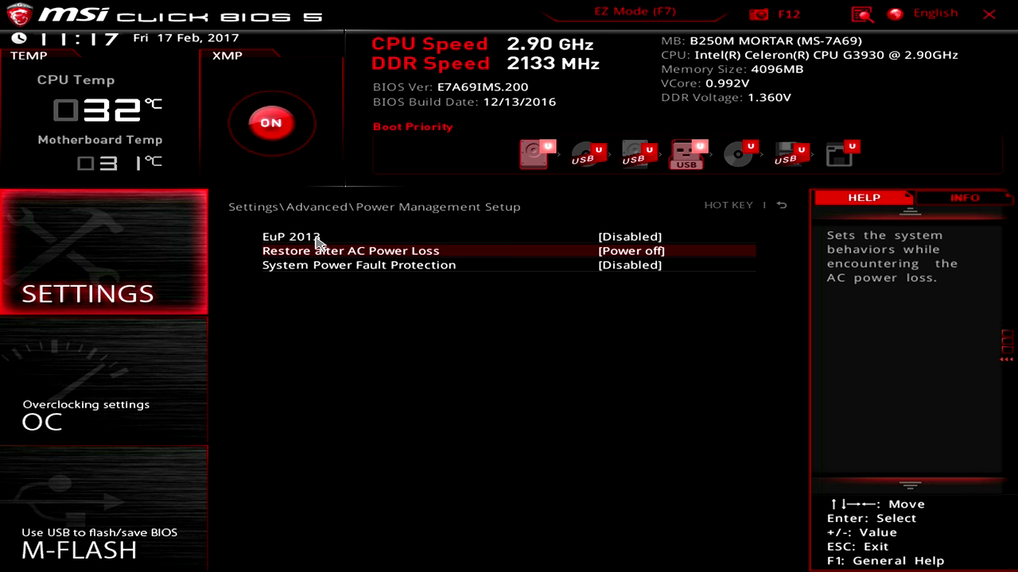
pyautogui.press('Escape')
# - Set Windows 7 Installation to Enabled in Windows OS Configuration
pyautogui.press('Down')
pyautogui.press('Return')
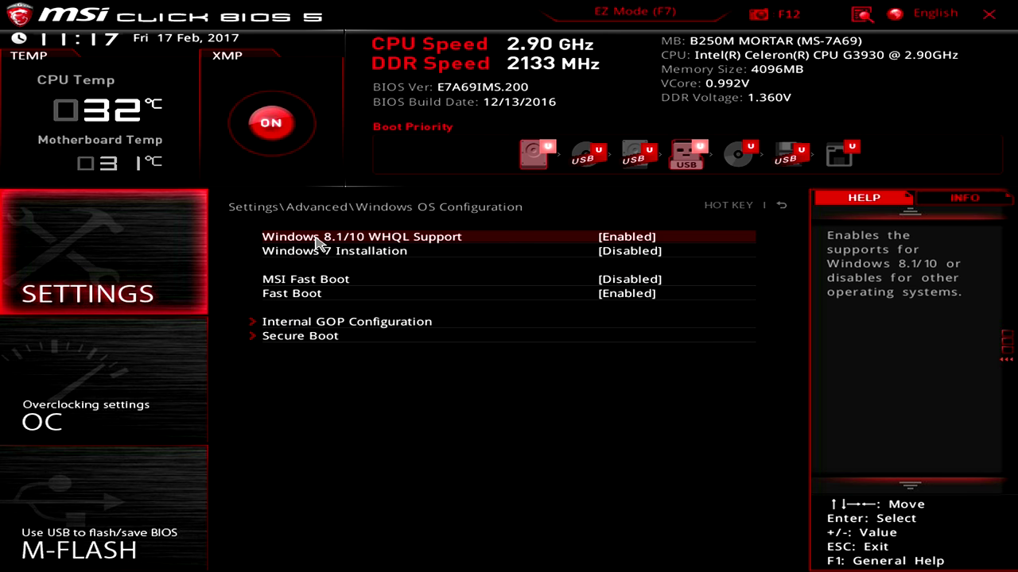
pyautogui.press('Down')
pyautogui.press('Down')
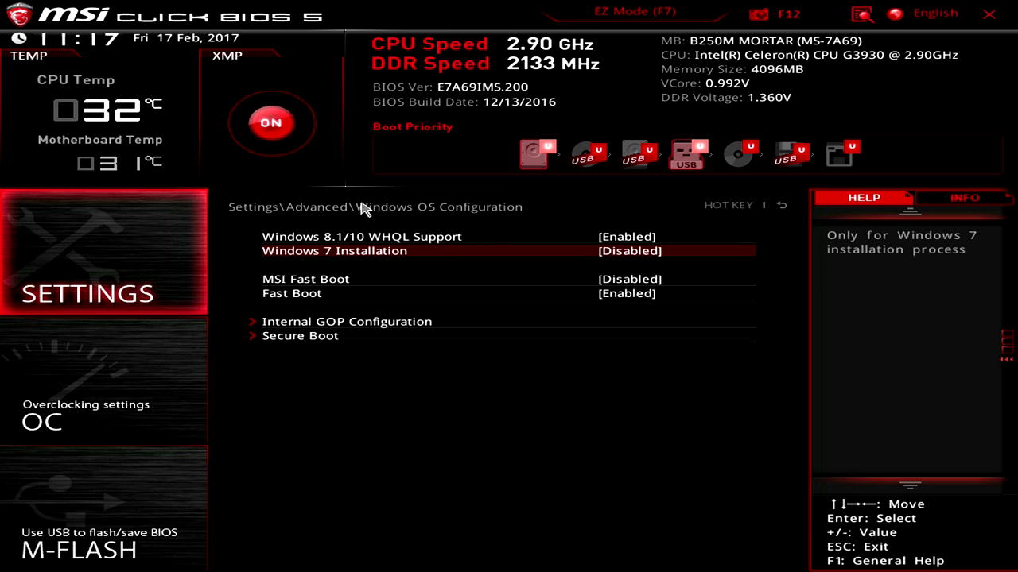
pyautogui.press('Return')
pyautogui.press('Down')
pyautogui.press('Return')
# - Bring up the value choices for Windows 8.1/10 WHQL Support
pyautogui.press('Up')
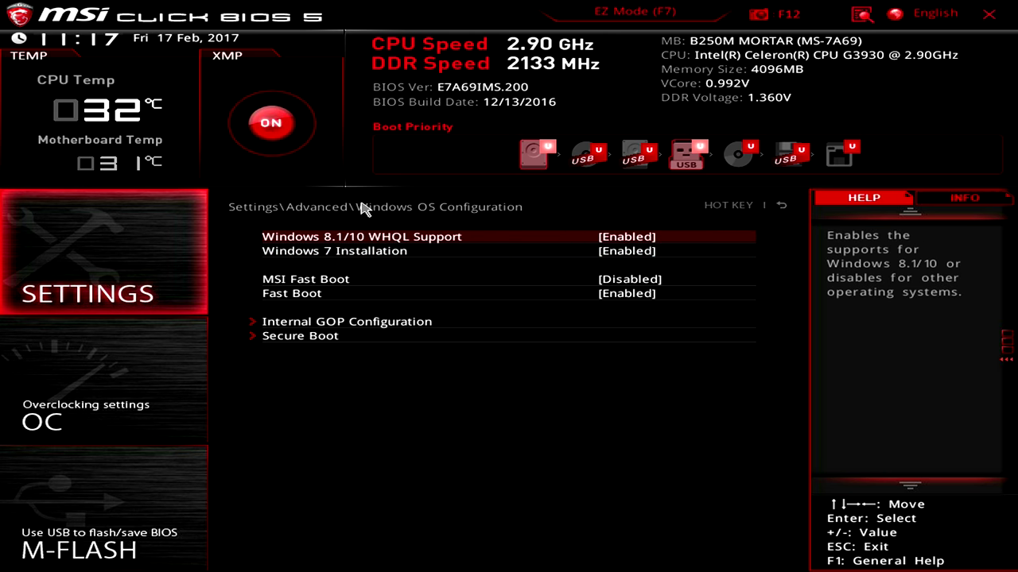
pyautogui.press('Up')
pyautogui.press('Down')
pyautogui.press('Down')
pyautogui.press('Up')
pyautogui.press('Up')
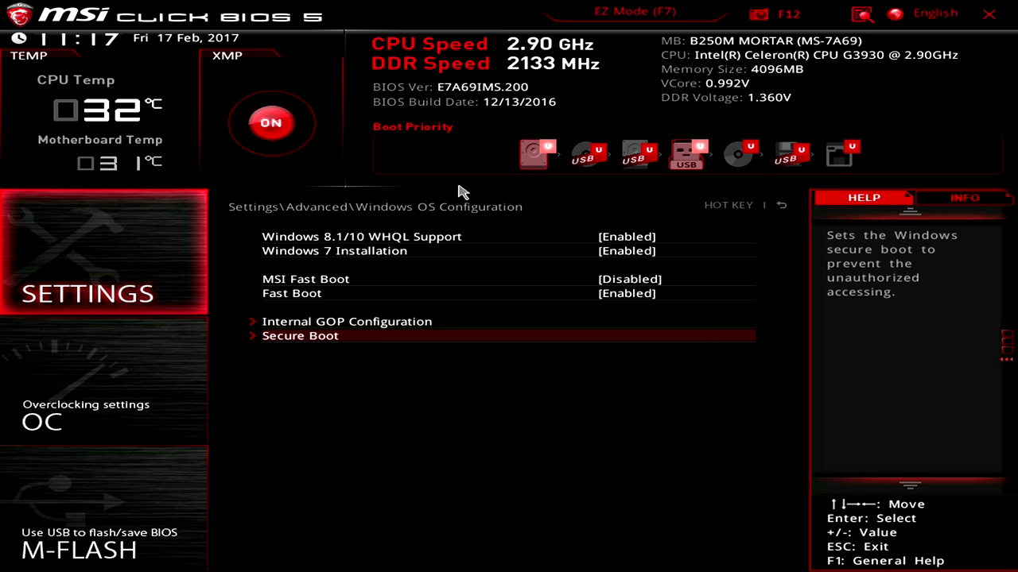
pyautogui.click(392, 238)
# - Set Windows 8.1/10 WHQL Support to Disabled, then back to Enabled
pyautogui.click(406, 301)
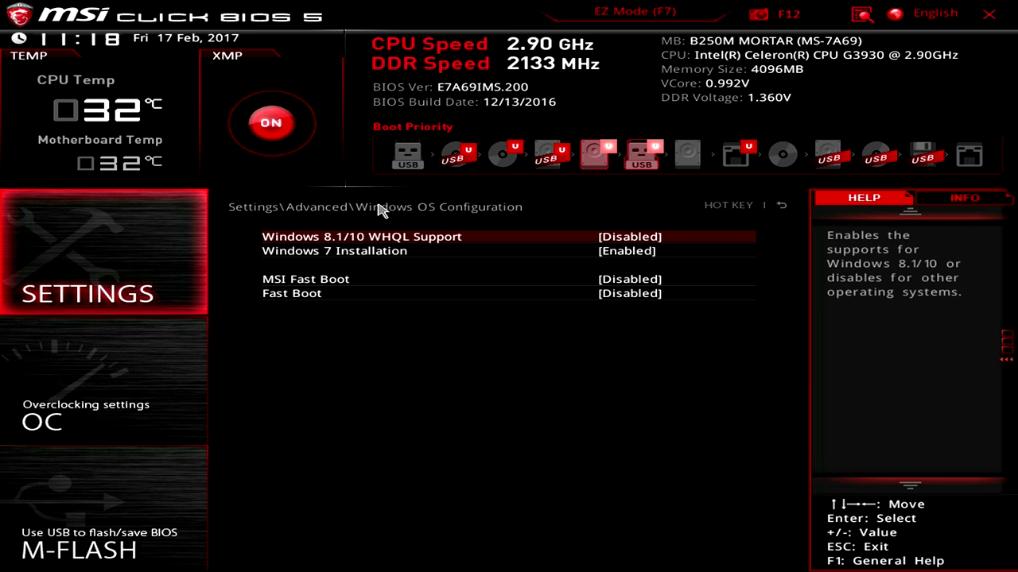
pyautogui.click(375, 242)
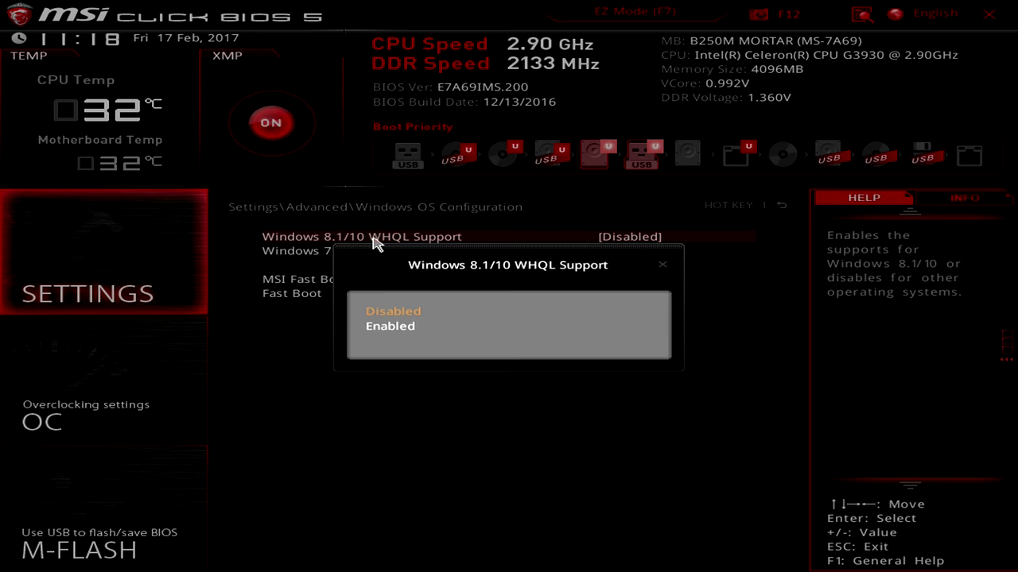
pyautogui.click(384, 329)
pyautogui.click(387, 241)
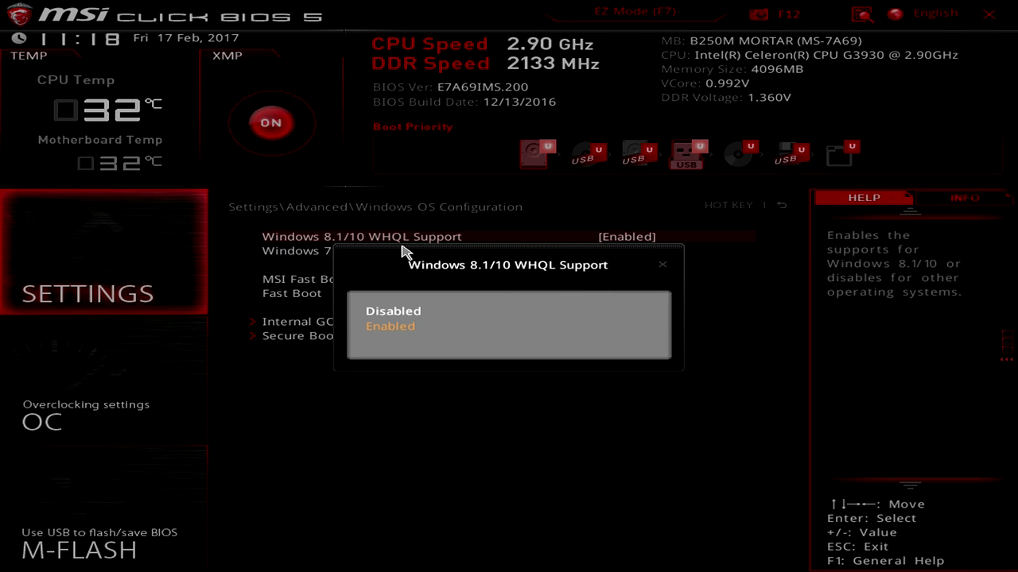
pyautogui.press('Escape')
# - Set Windows 7 Installation back to Disabled and read about MSI Fast Boot
pyautogui.click(397, 255)
pyautogui.click(407, 314)
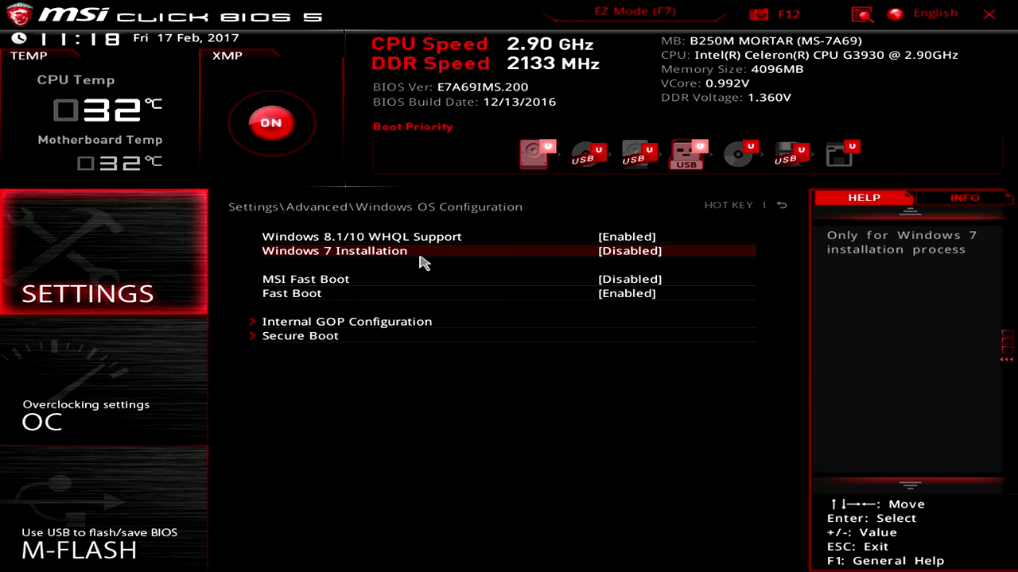
pyautogui.press('Down')
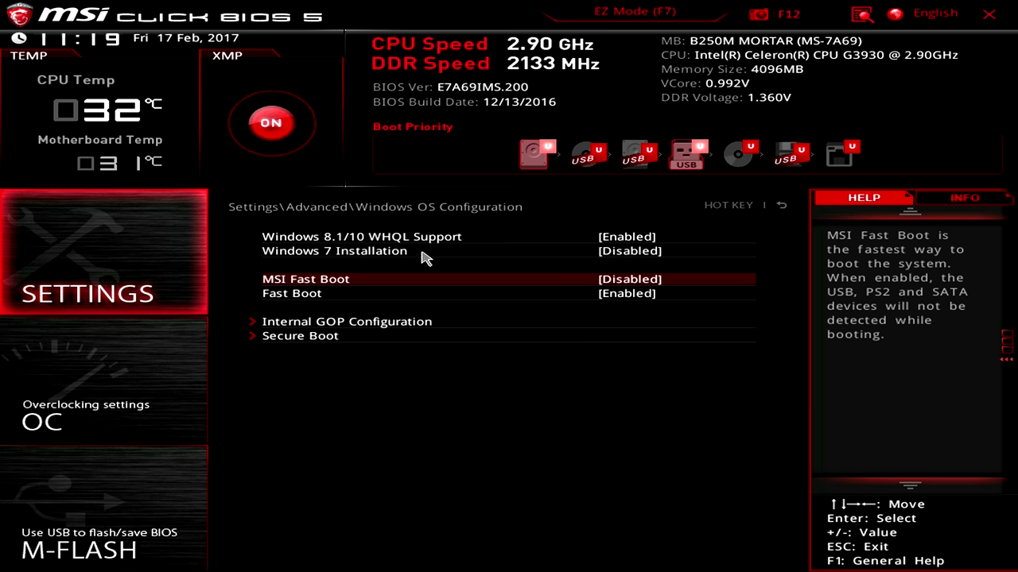
pyautogui.press('Down')
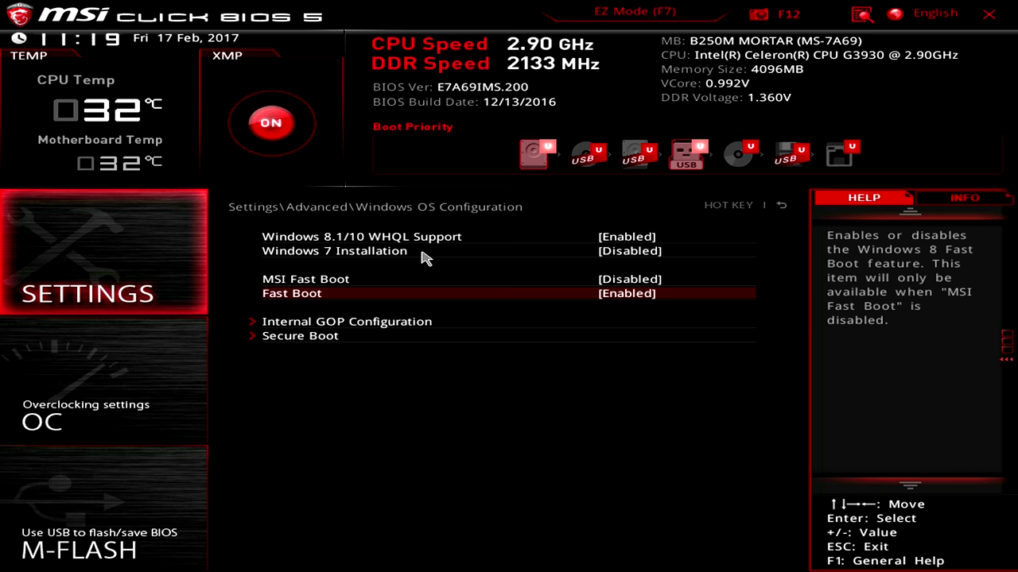
# - Check the Internal GOP Configuration and Secure Boot pages, then return to the Advanced list
pyautogui.press('Down')
pyautogui.press('Return')
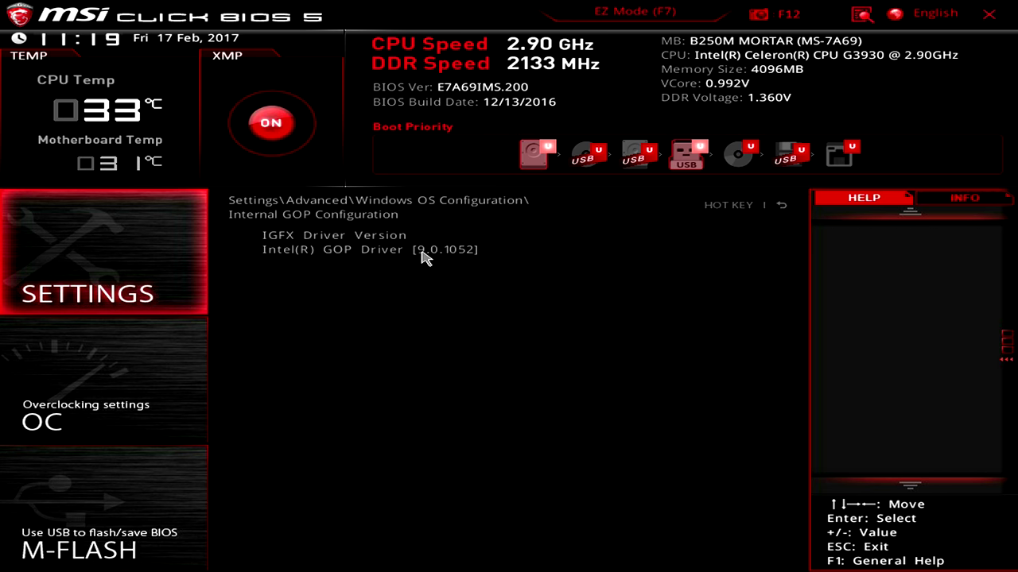
pyautogui.press('Escape')
pyautogui.press('Down')
pyautogui.press('Return')
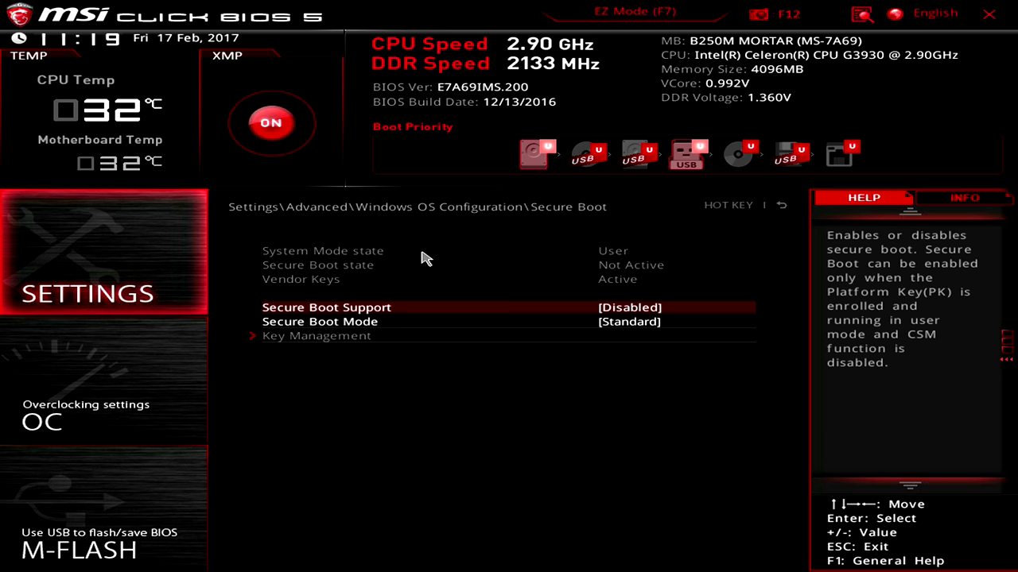
pyautogui.press('Down')
pyautogui.press('Up')
pyautogui.press('Escape')
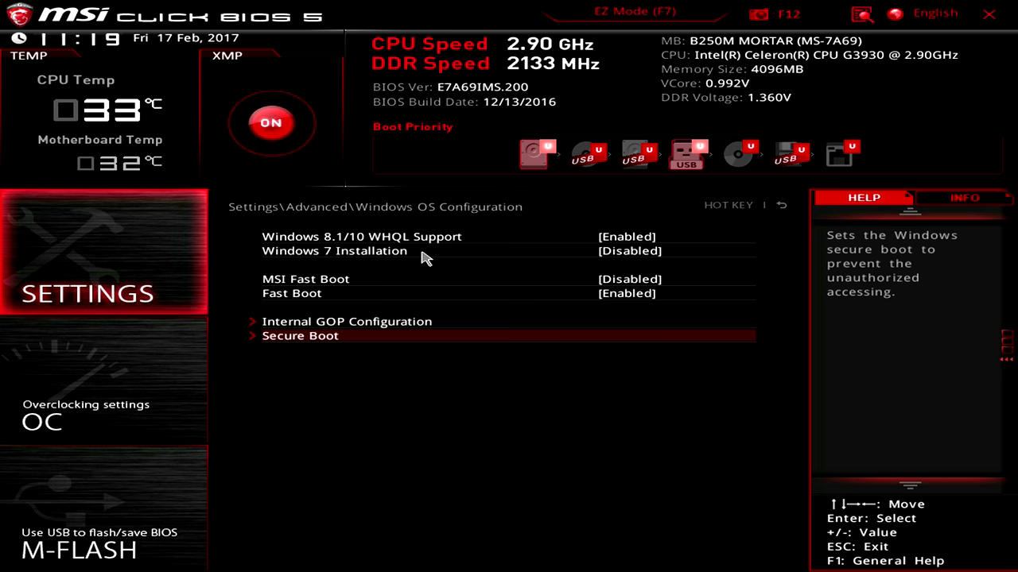
pyautogui.press('Up')
pyautogui.press('Up')
pyautogui.press('Up')
pyautogui.press('Up')
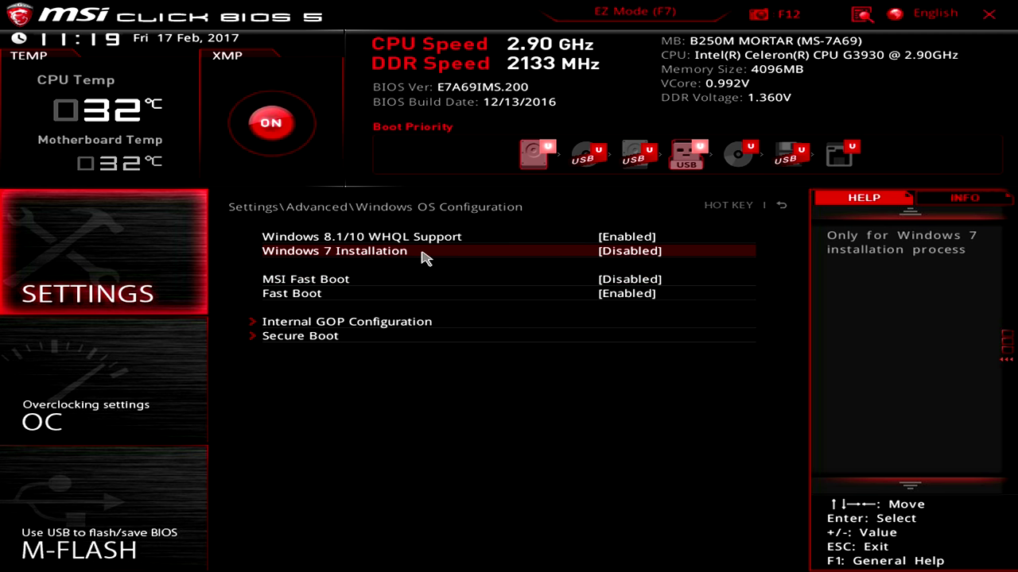
pyautogui.press('Up')
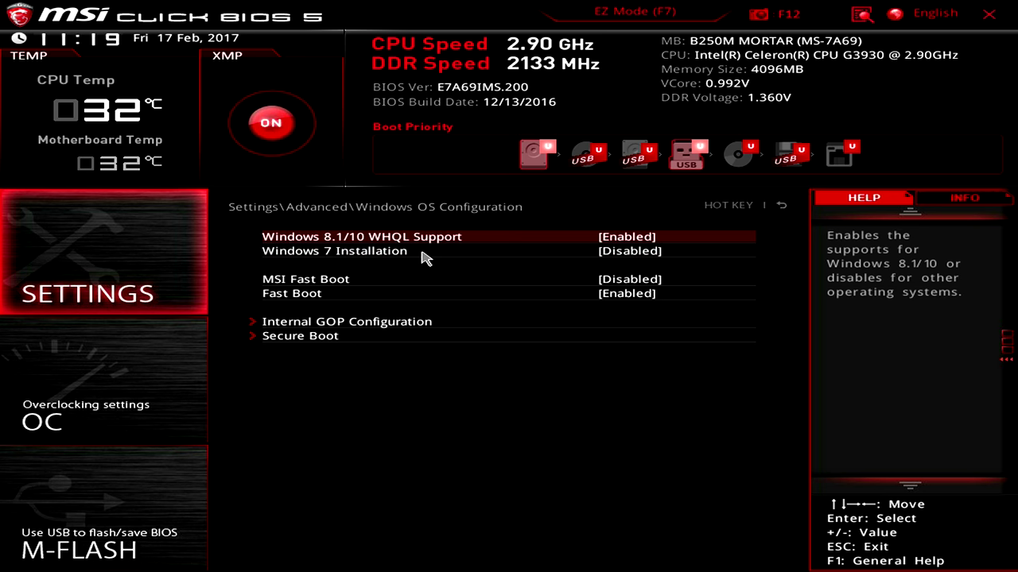
pyautogui.press('Escape')
pyautogui.press('Down')
pyautogui.press('Return')
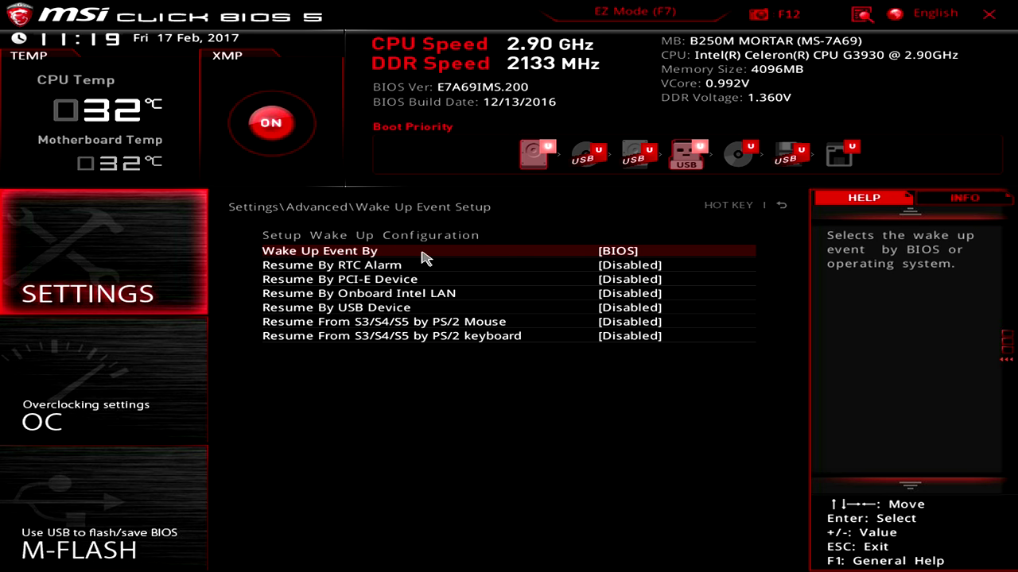
pyautogui.press('Down')
pyautogui.press('Down')
pyautogui.press('Down')
pyautogui.press('Down')
pyautogui.press('Down')
pyautogui.press('Escape')
pyautogui.press('Down')
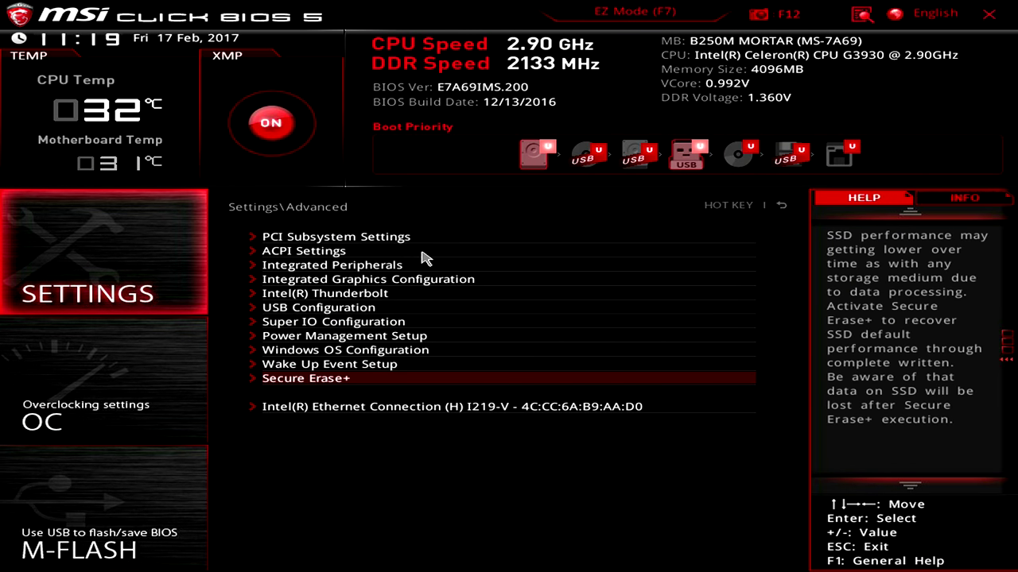
pyautogui.press('Return')
pyautogui.press('Right')
pyautogui.press('Left')
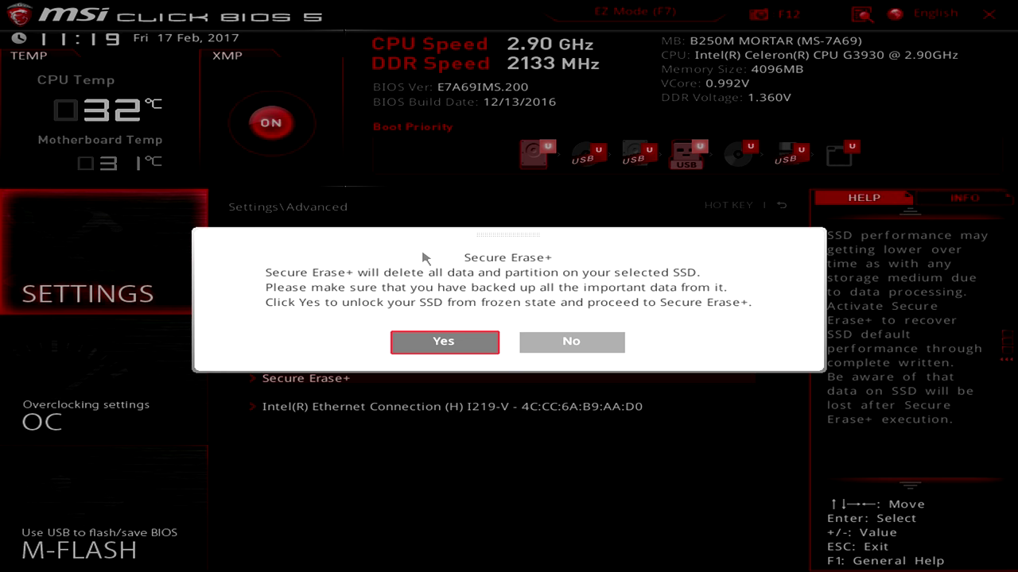
pyautogui.press('Right')
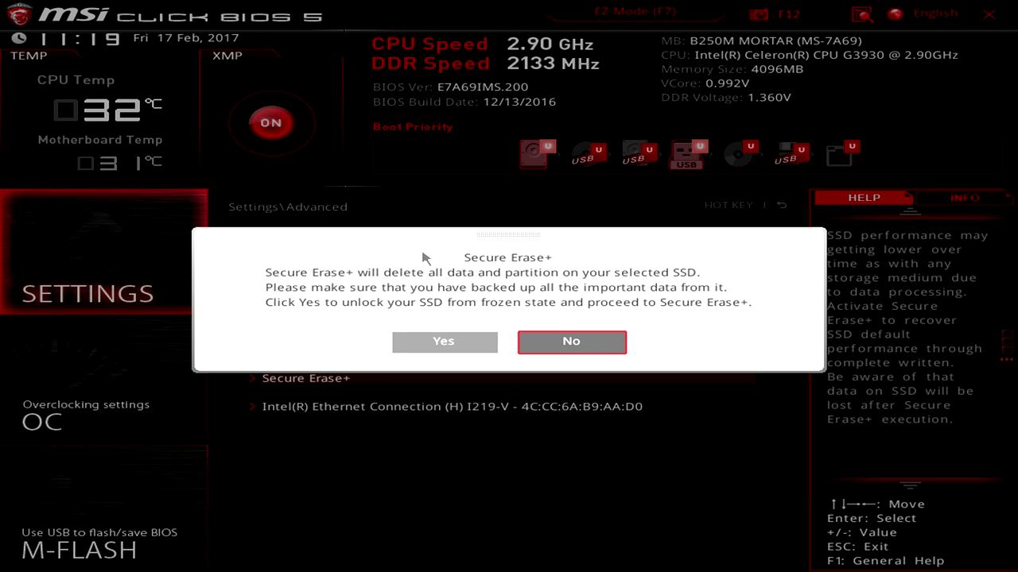
pyautogui.press('Return')
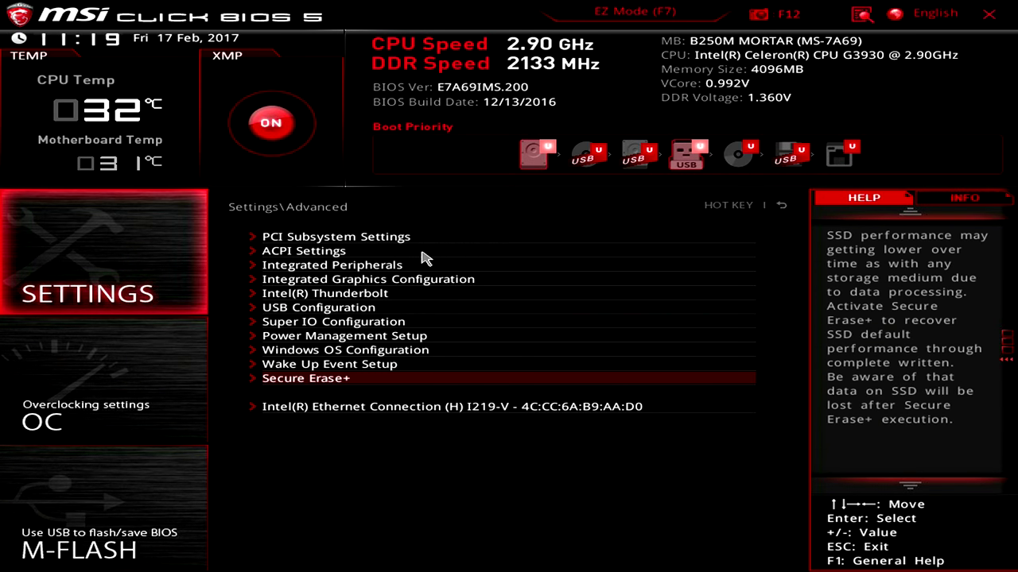
pyautogui.press('Up')
pyautogui.press('Up')
pyautogui.press('Return')
pyautogui.press('Down')
pyautogui.press('Up')
pyautogui.press('Down')
pyautogui.press('Up')
pyautogui.press('Down')
pyautogui.press('Up')
pyautogui.press('Down')
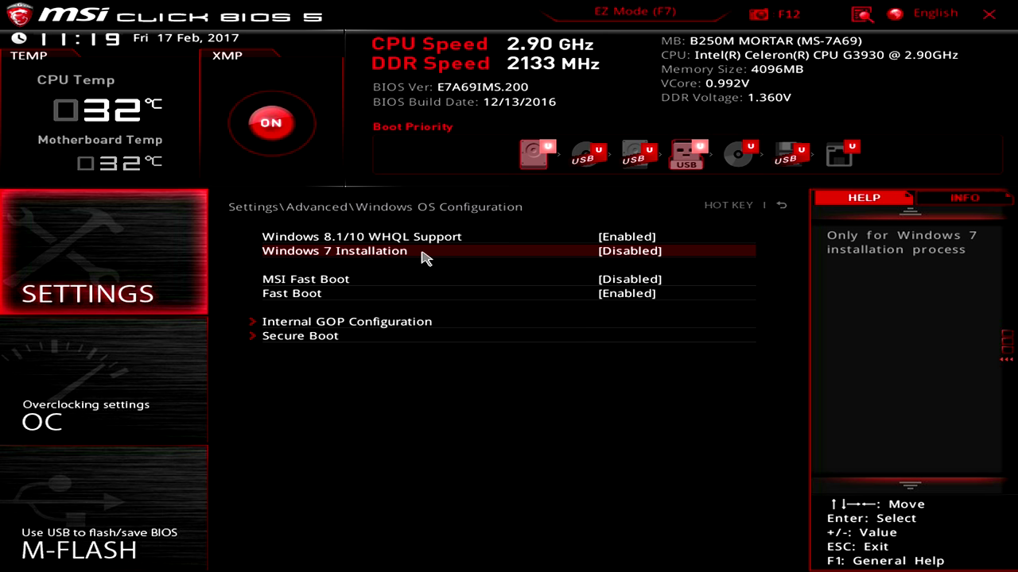
pyautogui.press('Escape')
pyautogui.press('Escape')
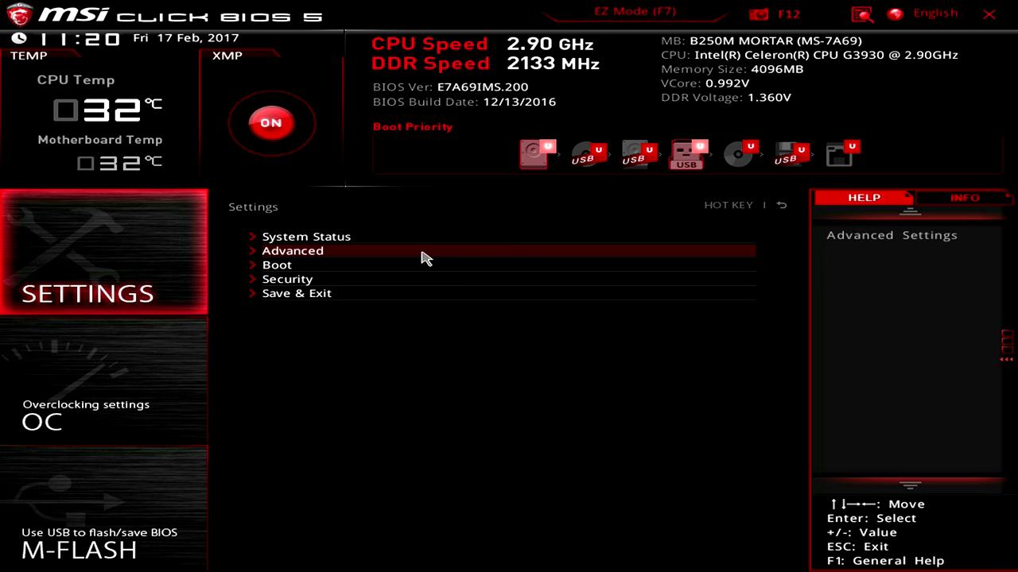
pyautogui.press('Down')
pyautogui.press('Return')
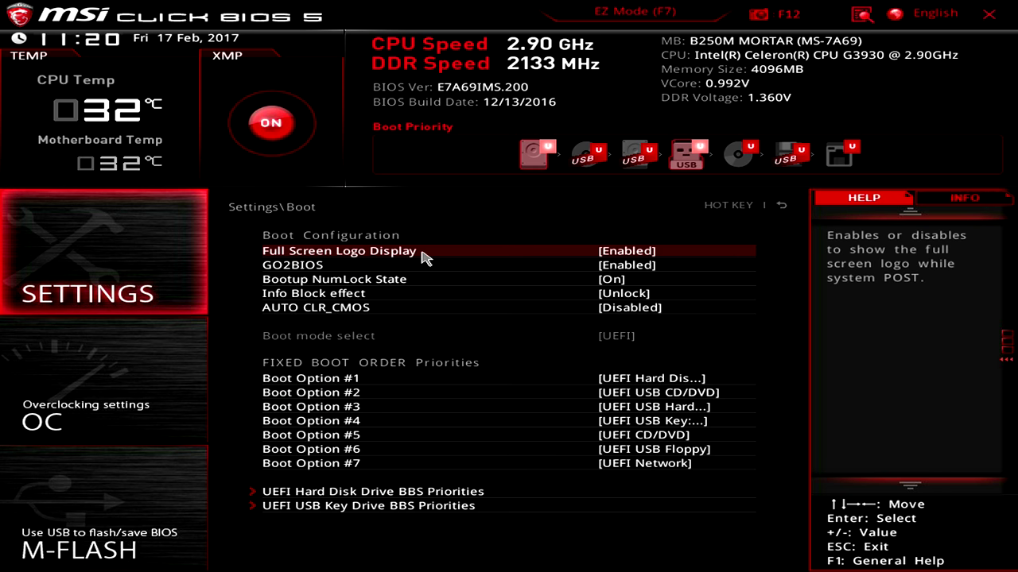
pyautogui.press('Down')
pyautogui.press('Down')
pyautogui.press('Up')
pyautogui.press('Down')
pyautogui.press('Down')
pyautogui.press('Down')
pyautogui.press('Up')
pyautogui.press('Up')
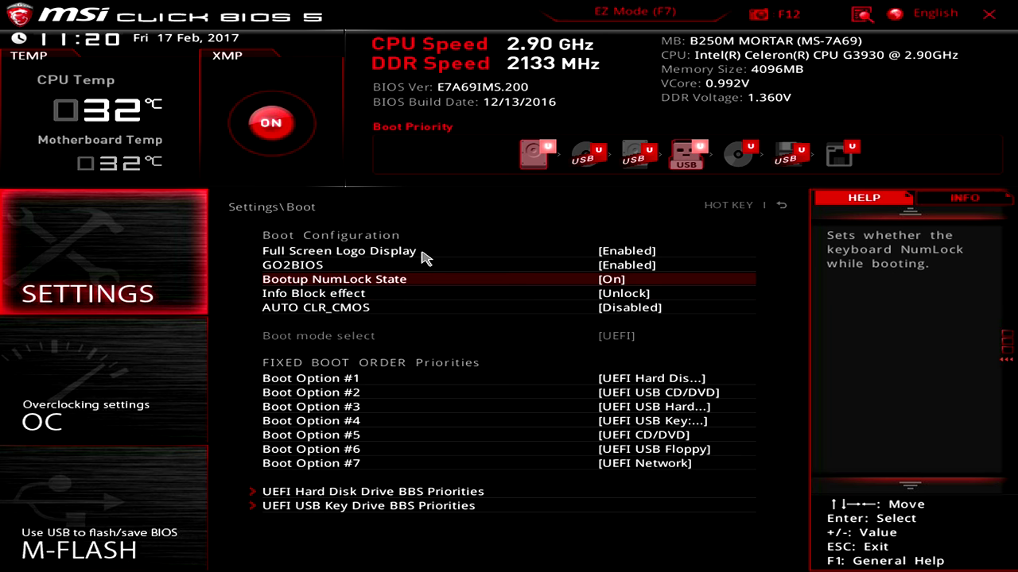
pyautogui.press('Escape')
pyautogui.press('Down')
pyautogui.press('Down')
pyautogui.press('Up')
pyautogui.press('Down')
pyautogui.press('Return')
pyautogui.press('Escape')
pyautogui.press('Up')
pyautogui.press('Up')
pyautogui.press('Up')
pyautogui.press('Return')
pyautogui.press('Down')
pyautogui.press('Down')
pyautogui.press('Down')
pyautogui.press('Down')
pyautogui.press('Down')
pyautogui.press('Down')
pyautogui.press('Down')
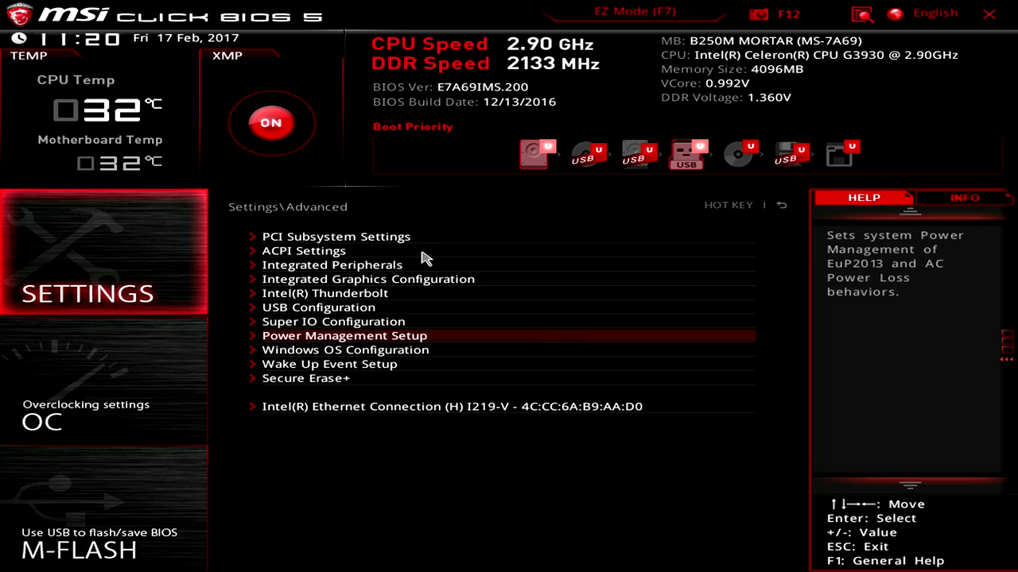
pyautogui.press('Up')
pyautogui.press('Up')
pyautogui.press('Up')
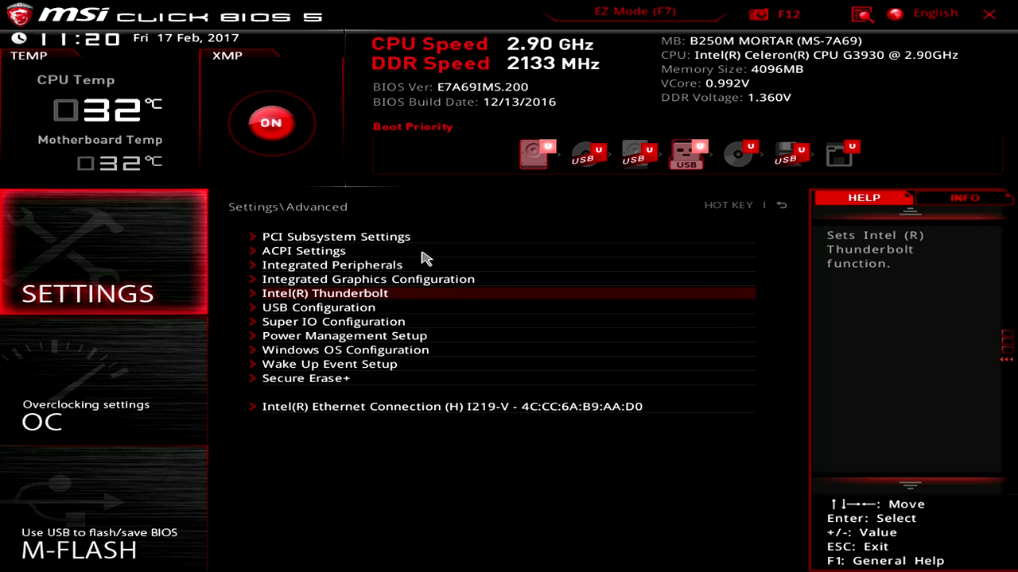
pyautogui.press('Down')
pyautogui.press('Down')
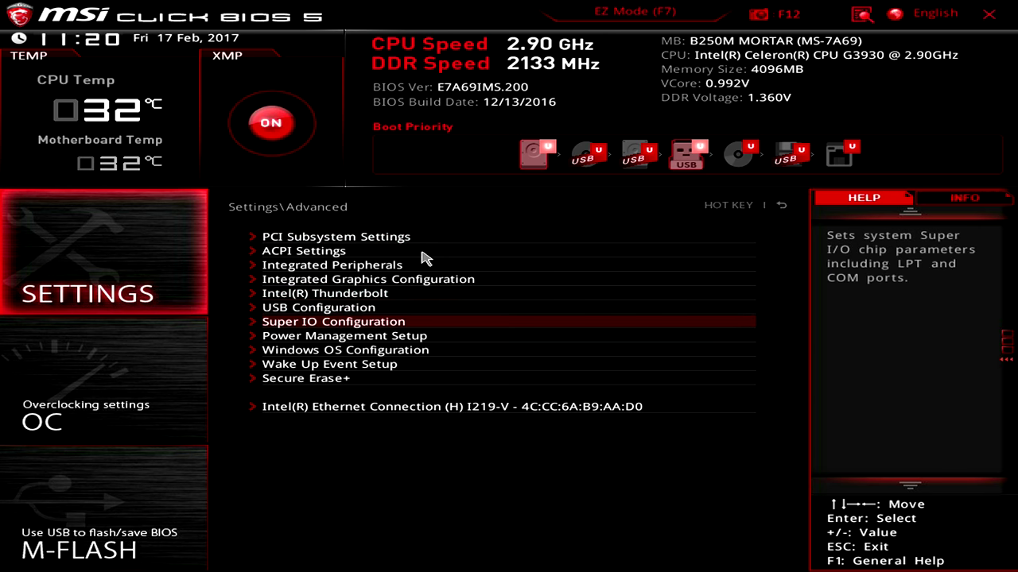
pyautogui.press('Escape')
pyautogui.press('Down')
pyautogui.press('Down')
pyautogui.press('Up')
pyautogui.press('Return')
pyautogui.press('Down')
pyautogui.press('Down')
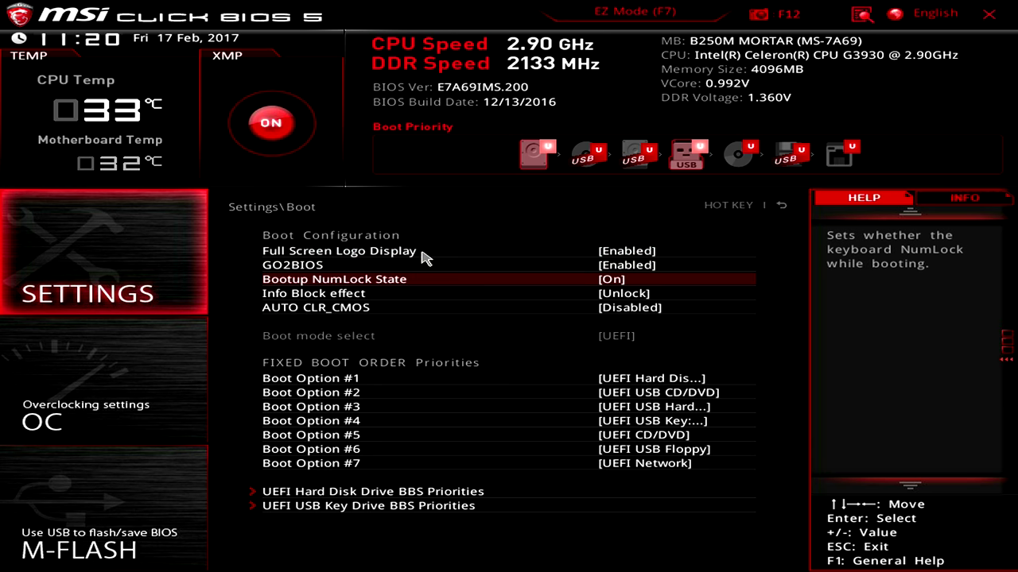
pyautogui.press('Up')
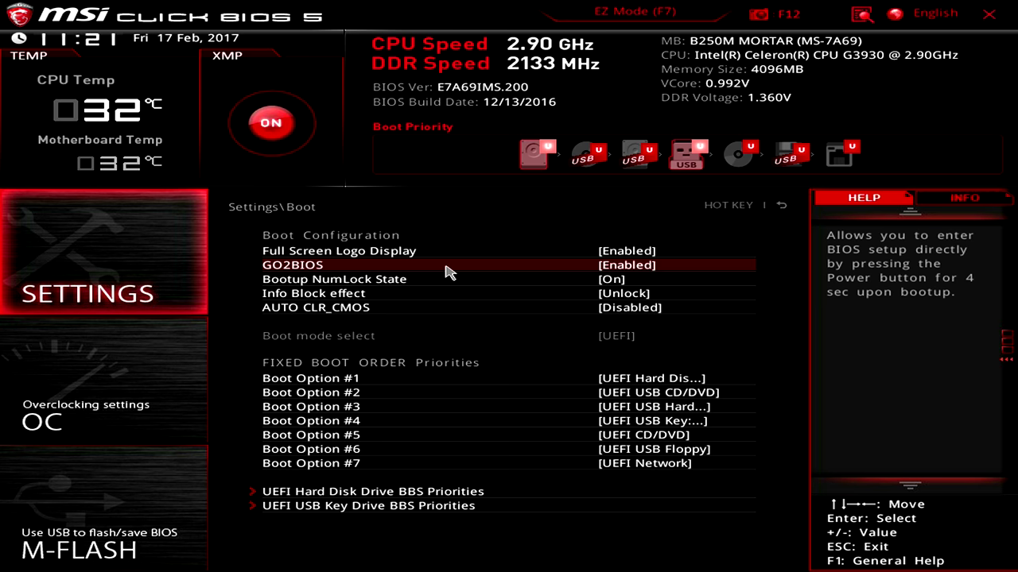
pyautogui.press('Down')
pyautogui.press('Down')
pyautogui.press('Down')
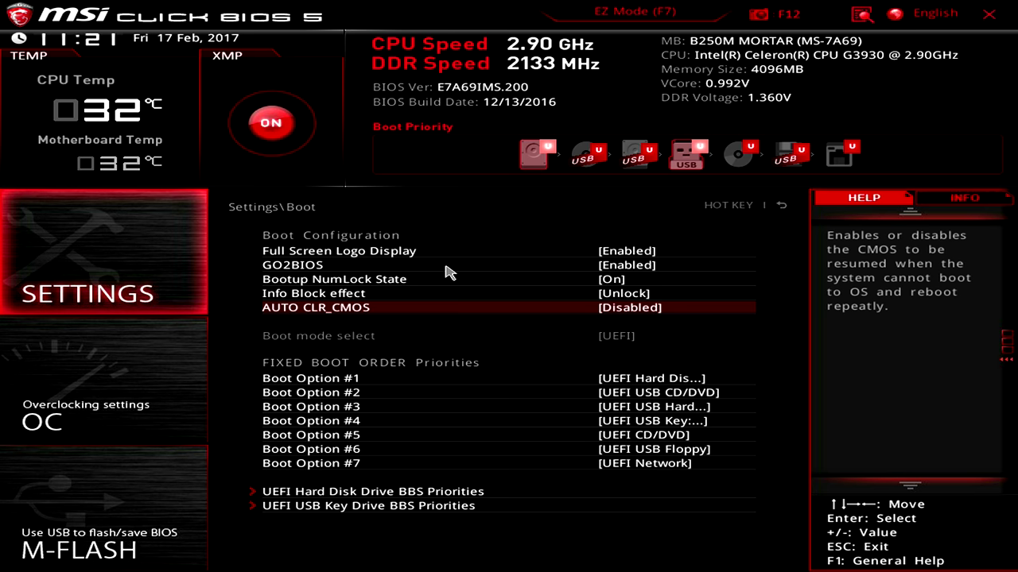
pyautogui.press('Down')
pyautogui.press('Up')
# - Review the fixed boot order and Boot Option #1 choices, leaving them unchanged
pyautogui.press('Down')
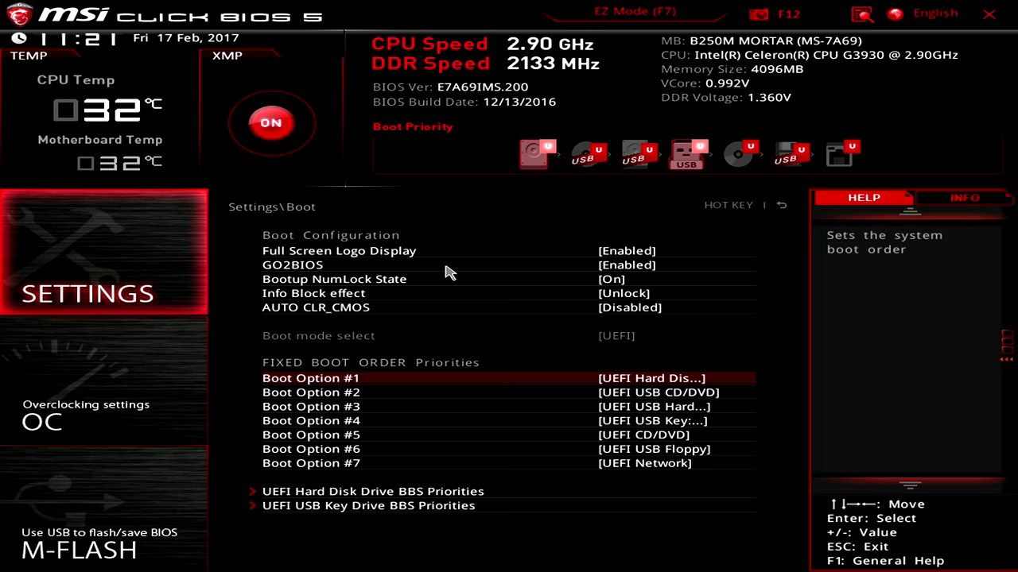
pyautogui.press('Down')
pyautogui.press('Down')
pyautogui.press('Up')
pyautogui.press('Up')
pyautogui.press('Down')
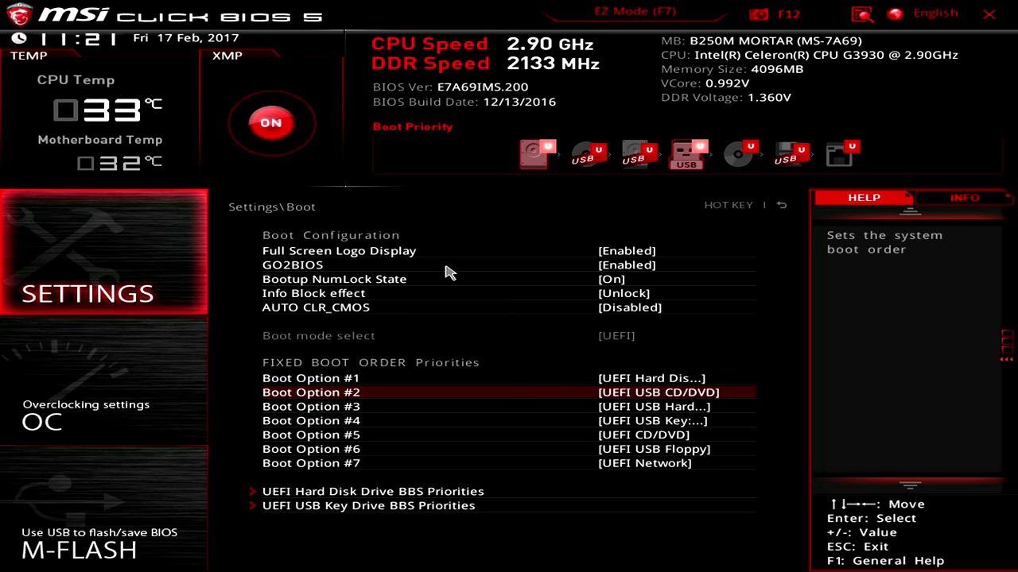
pyautogui.press('Up')
pyautogui.press('Down')
pyautogui.press('Down')
pyautogui.press('Up')
pyautogui.press('Up')
pyautogui.press('Return')
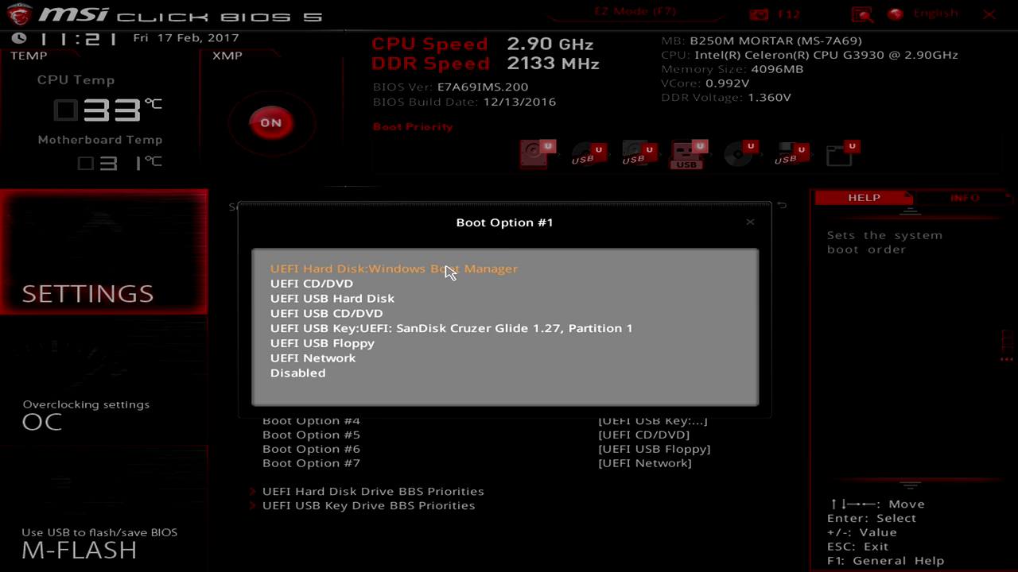
pyautogui.press('Escape')
# - Check the UEFI Hard Disk Drive BBS Priorities, then head to Settings > Security
pyautogui.press('Down')
pyautogui.press('Down')
pyautogui.press('Down')
pyautogui.press('Down')
pyautogui.press('Down')
pyautogui.press('Down')
pyautogui.press('Down')
pyautogui.press('Return')
pyautogui.press('Escape')
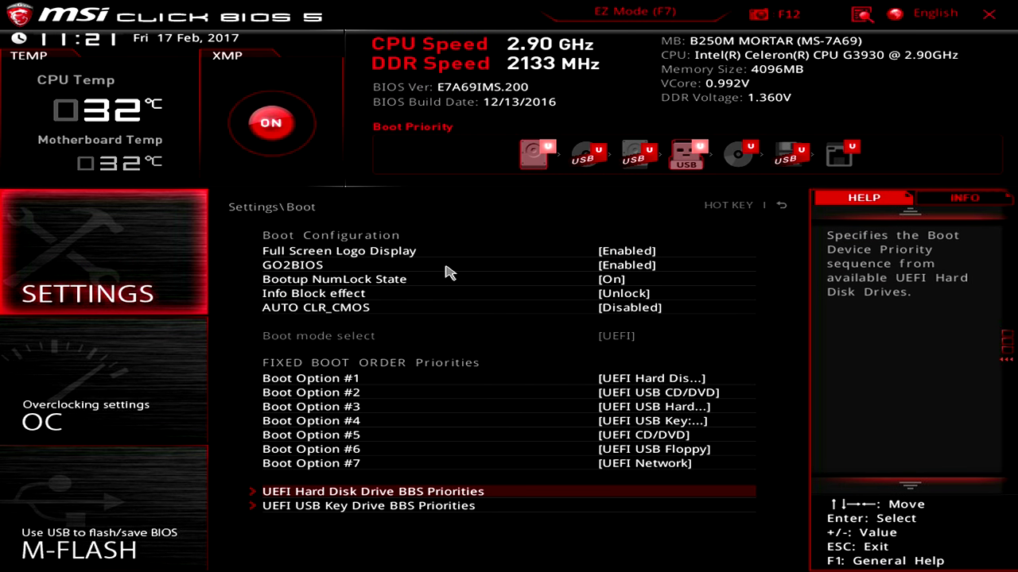
pyautogui.press('Down')
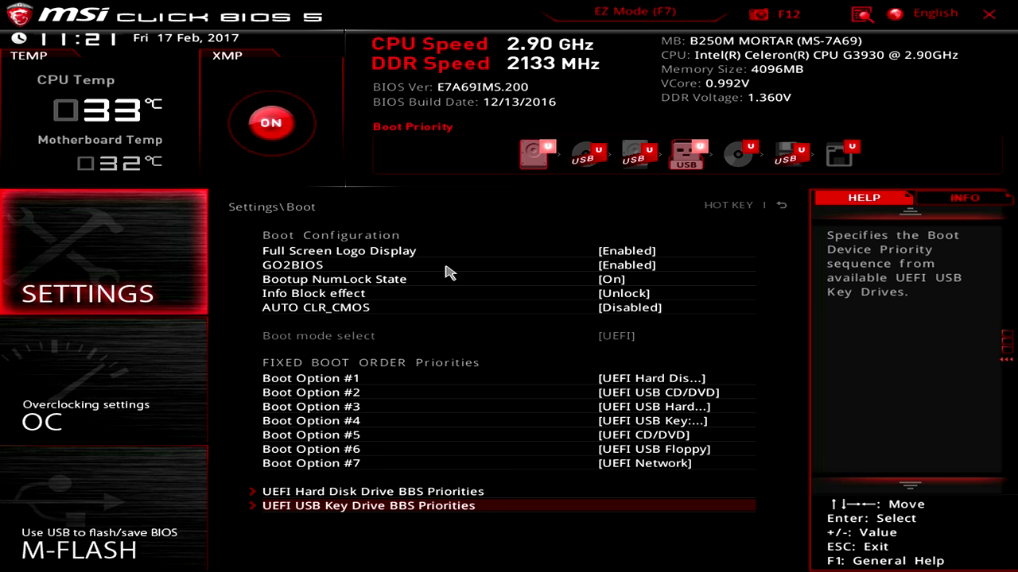
pyautogui.press('Escape')
pyautogui.press('Down')
# - Leave the Security settings and open the OC overclocking settings
pyautogui.press('Return')
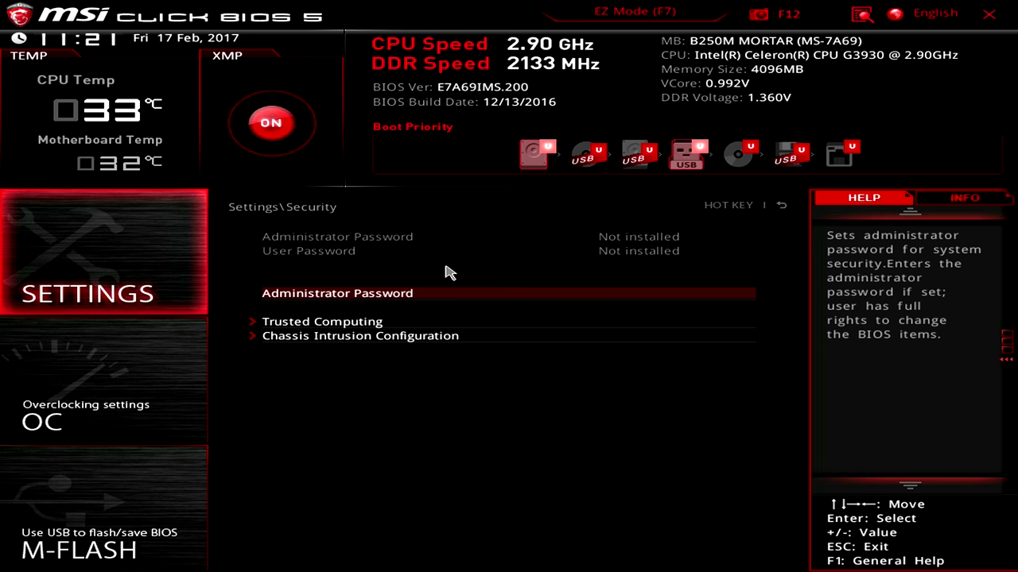
pyautogui.press('Escape')
pyautogui.press('Down')
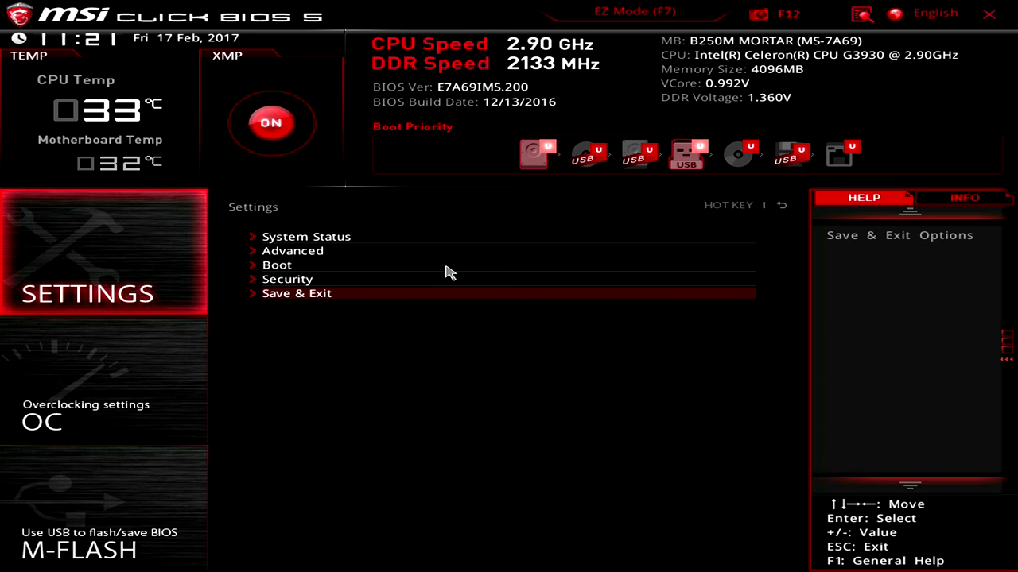
pyautogui.press('Down')
pyautogui.press('Escape')
pyautogui.press('Down')
pyautogui.press('Return')
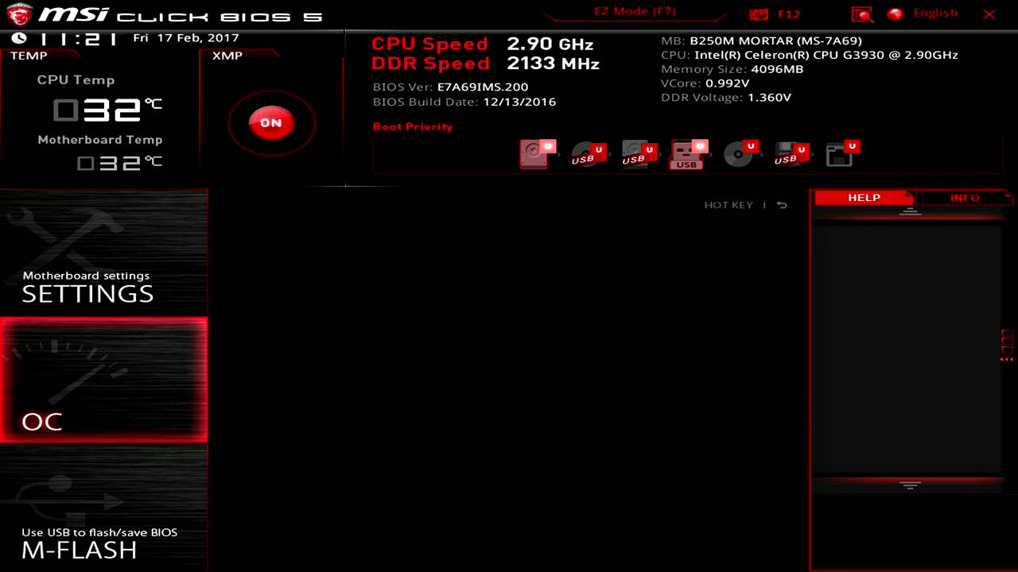
# - Switch OC Explore Mode to Expert, then back to Normal
pyautogui.press('Down')
pyautogui.press('Up')
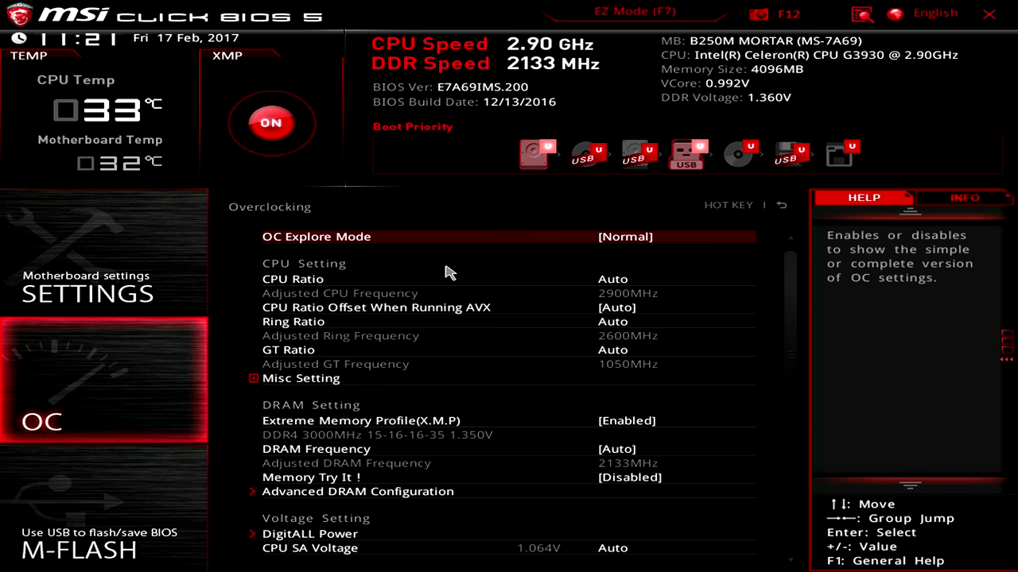
pyautogui.press('Return')
pyautogui.press('Down')
pyautogui.press('Return')
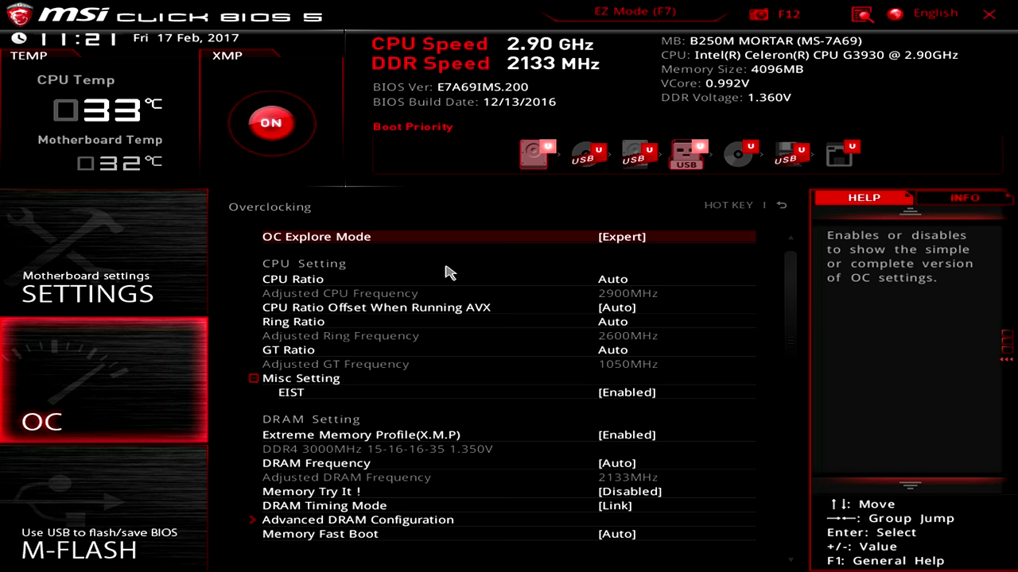
pyautogui.press('Return')
pyautogui.press('Up')
pyautogui.press('Return')
# - Try editing CPU Ratio, cancel, and browse down to Ring Ratio and GT Ratio
pyautogui.press('Down')
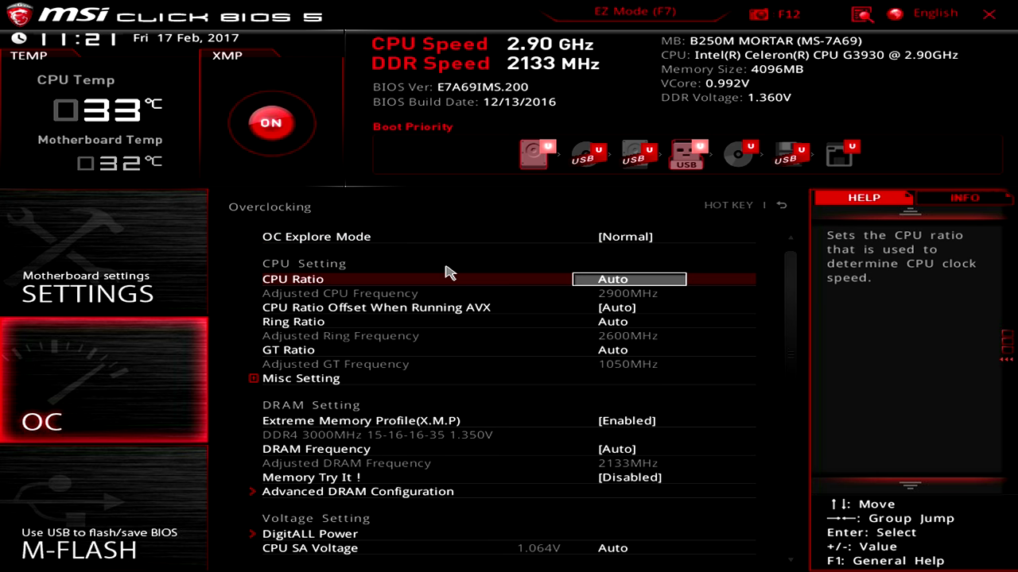
pyautogui.press('Return')
pyautogui.press('Escape')
pyautogui.press('Down')
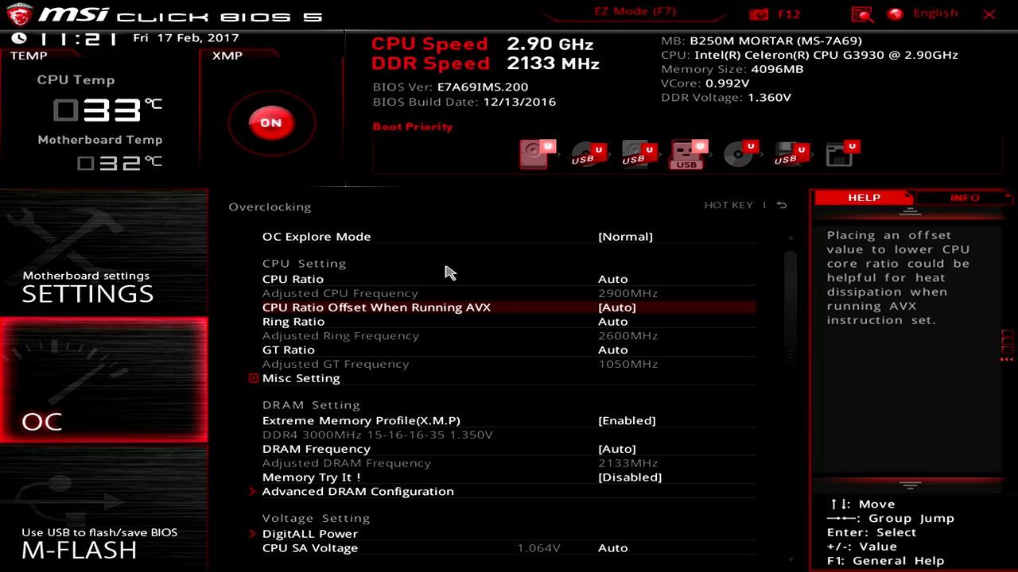
pyautogui.press('Up')
pyautogui.press('Return')
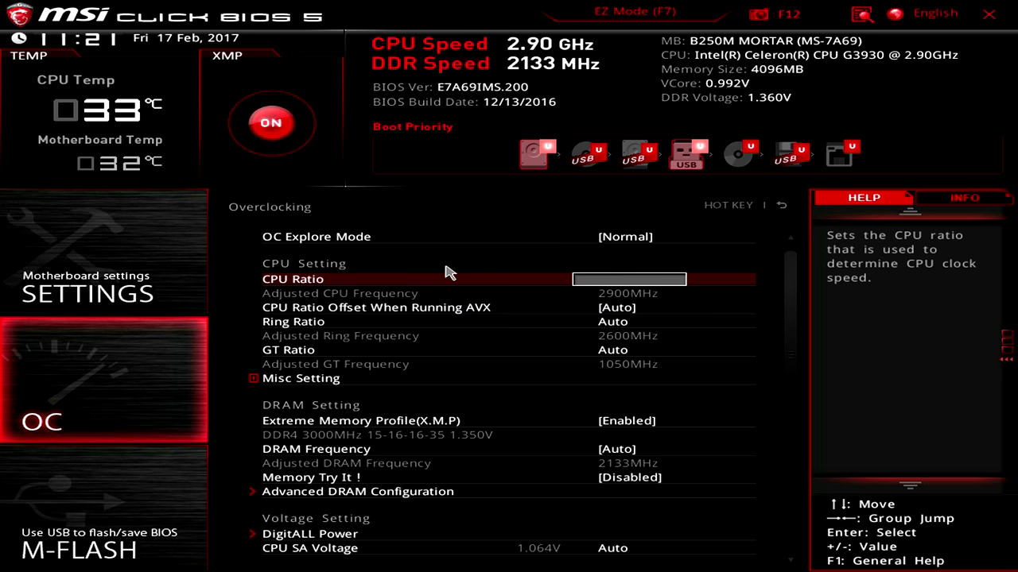
pyautogui.press('Escape')
pyautogui.press('Escape')
pyautogui.press('Return')
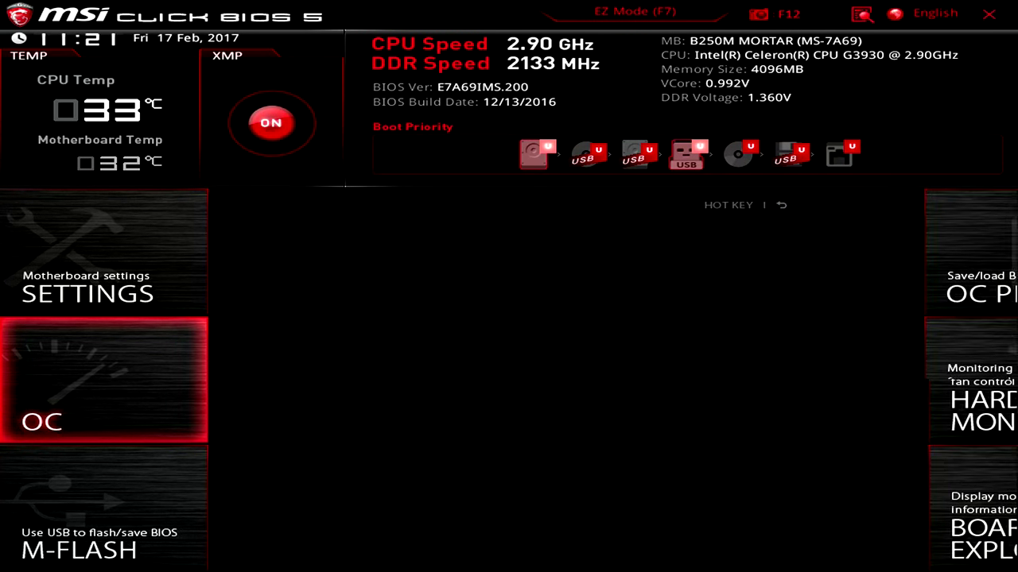
pyautogui.press('Down')
pyautogui.press('Down')
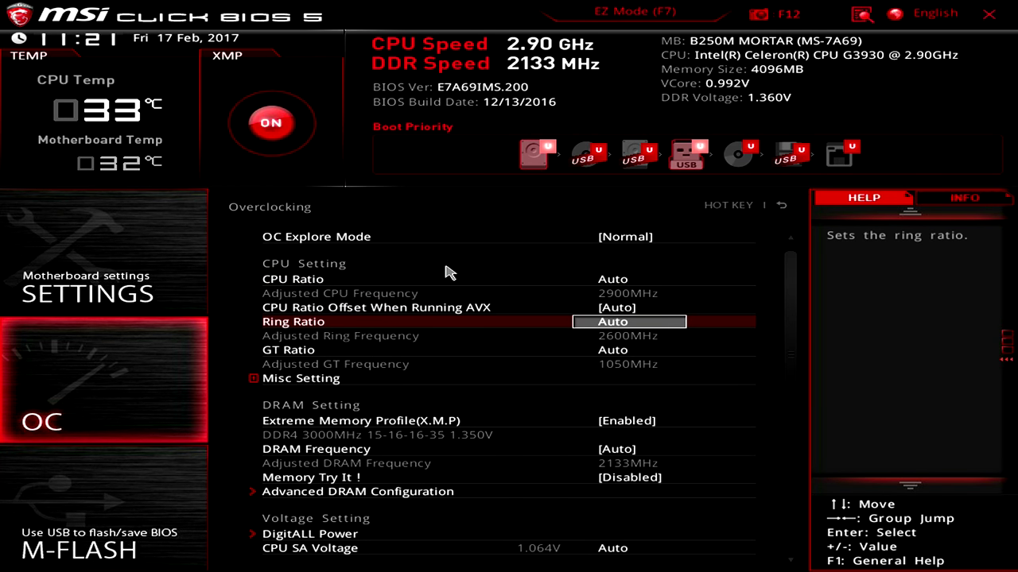
pyautogui.press('Down')
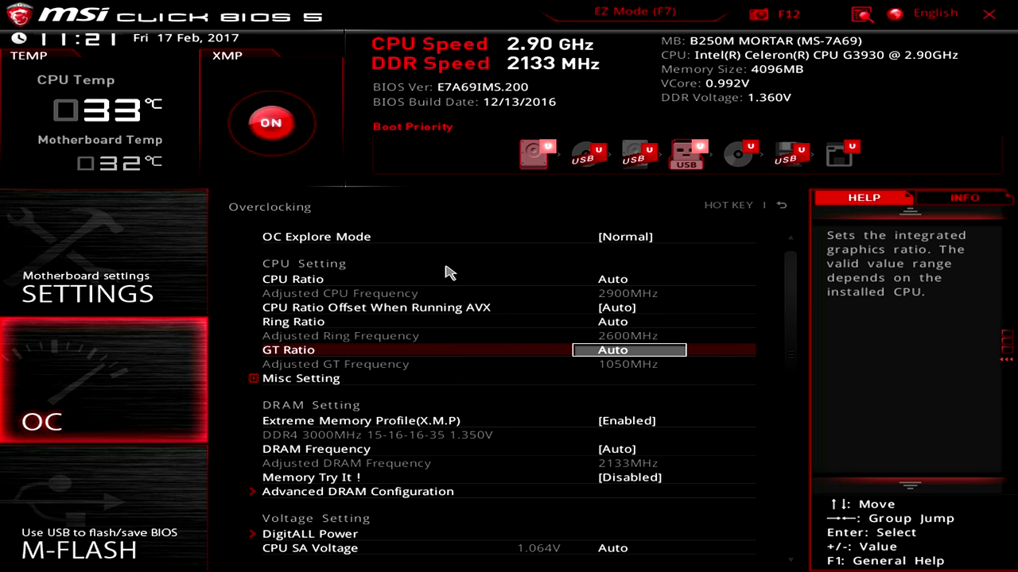
pyautogui.press('Up')
pyautogui.press('Up')
pyautogui.press('Up')
pyautogui.press('Up')
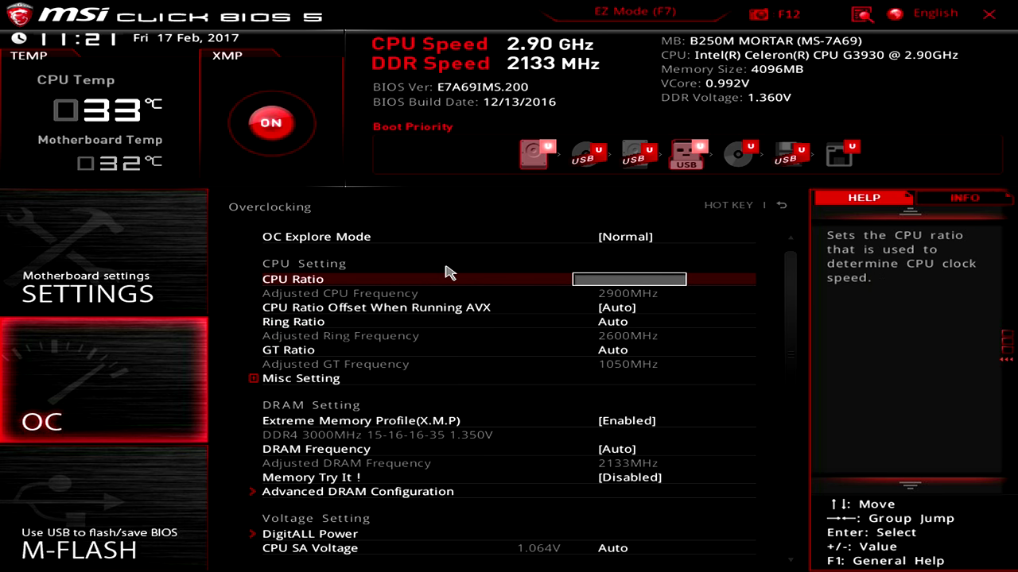
# - Set CPU Ratio to 20, discarding an earlier value of 39
pyautogui.write('39')
pyautogui.press('Return')
pyautogui.write('20')
pyautogui.press('Return')
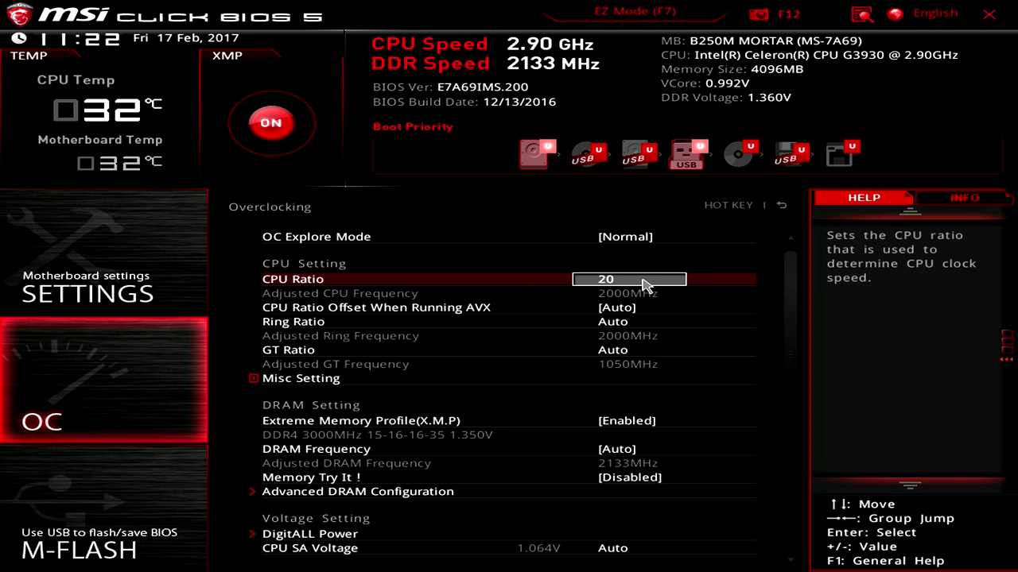
pyautogui.press('BackSpace')
pyautogui.press('BackSpace')
pyautogui.write('20')
# - Reopen the overclocking settings and restore CPU Ratio to Auto by typing auto
pyautogui.press('Escape')
pyautogui.press('Return')
pyautogui.press('Down')
pyautogui.press('Up')
pyautogui.write('auto')
pyautogui.press('Return')
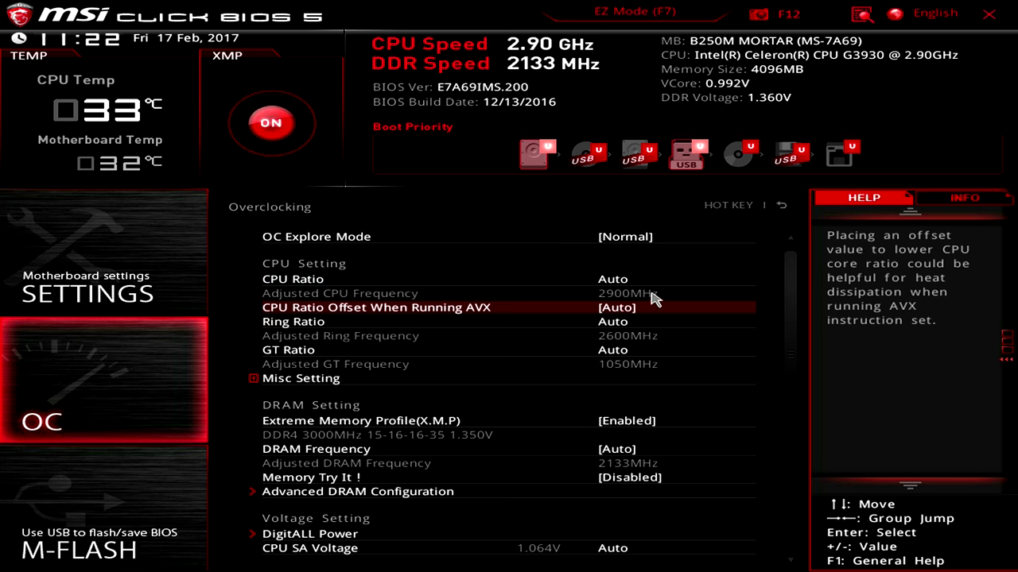
pyautogui.click(640, 283)
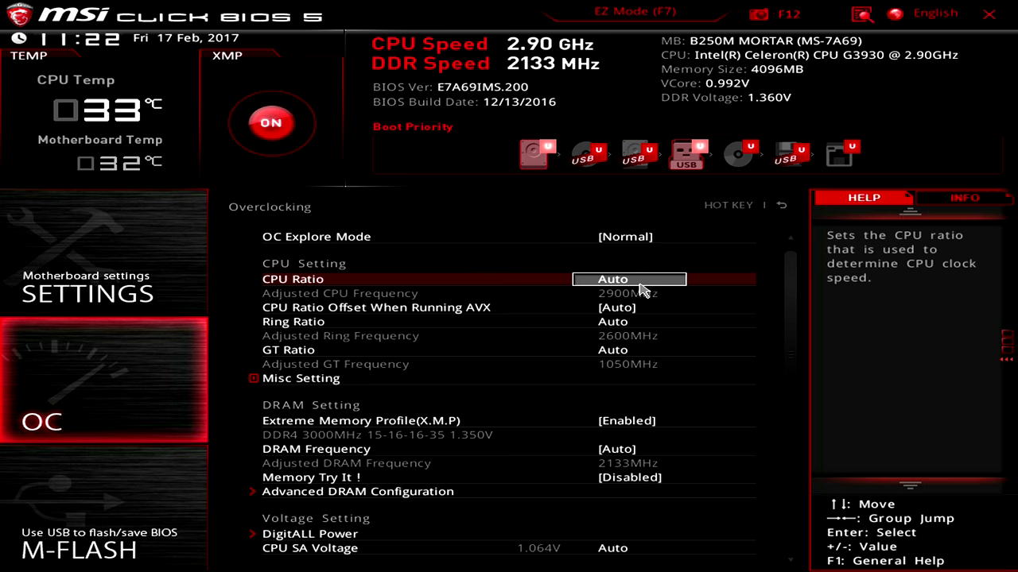
# - Check Ring Ratio, keep DRAM Frequency at Auto, and expand then collapse Latency Timing Configuration
pyautogui.click(660, 284)
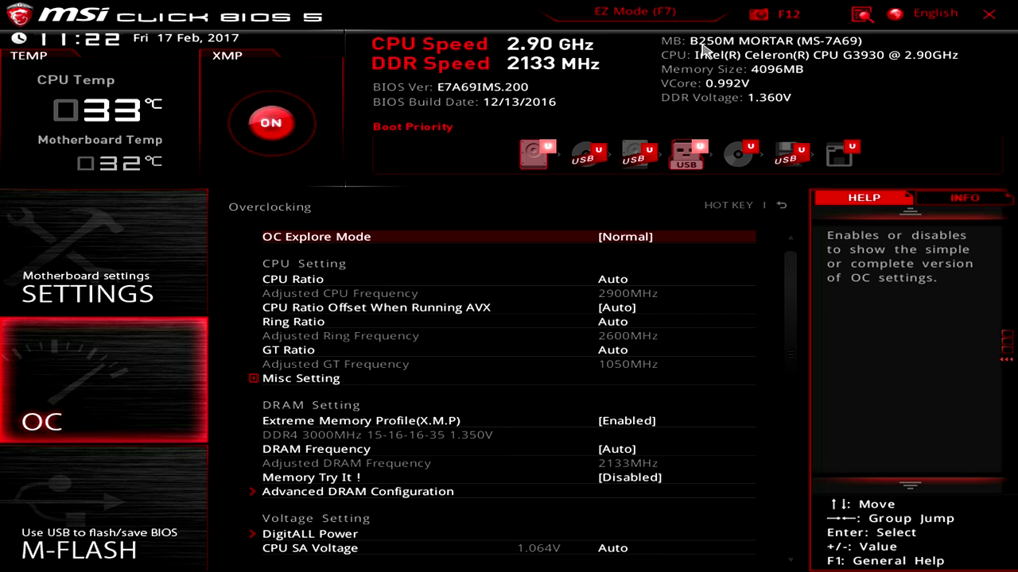
pyautogui.click(512, 323)
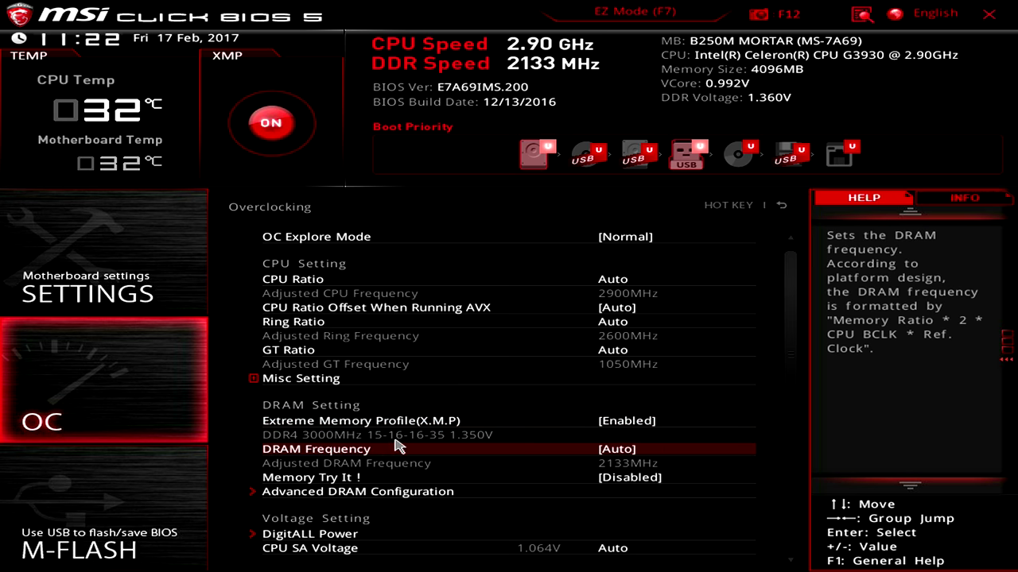
pyautogui.click(624, 451)
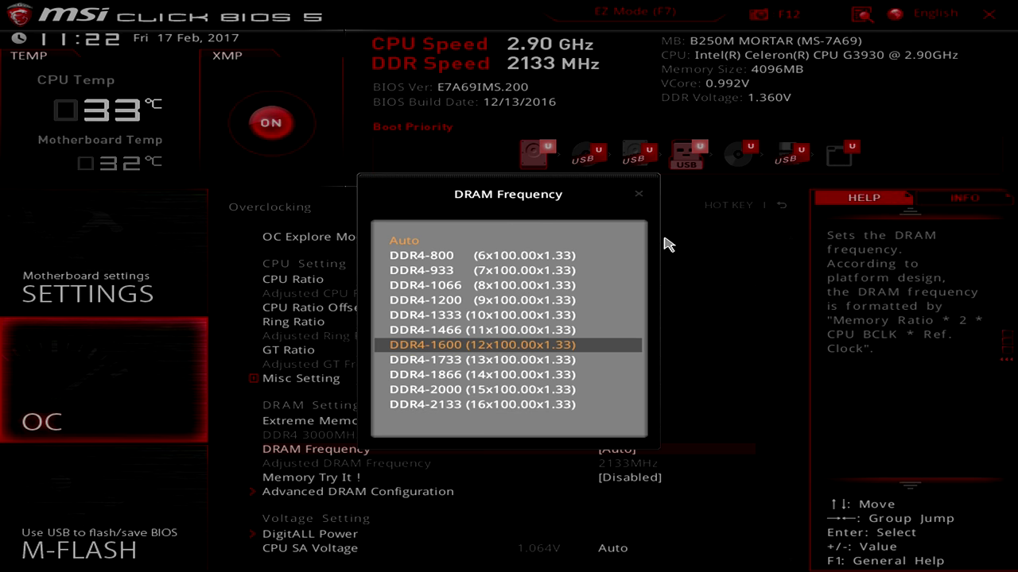
pyautogui.click(639, 194)
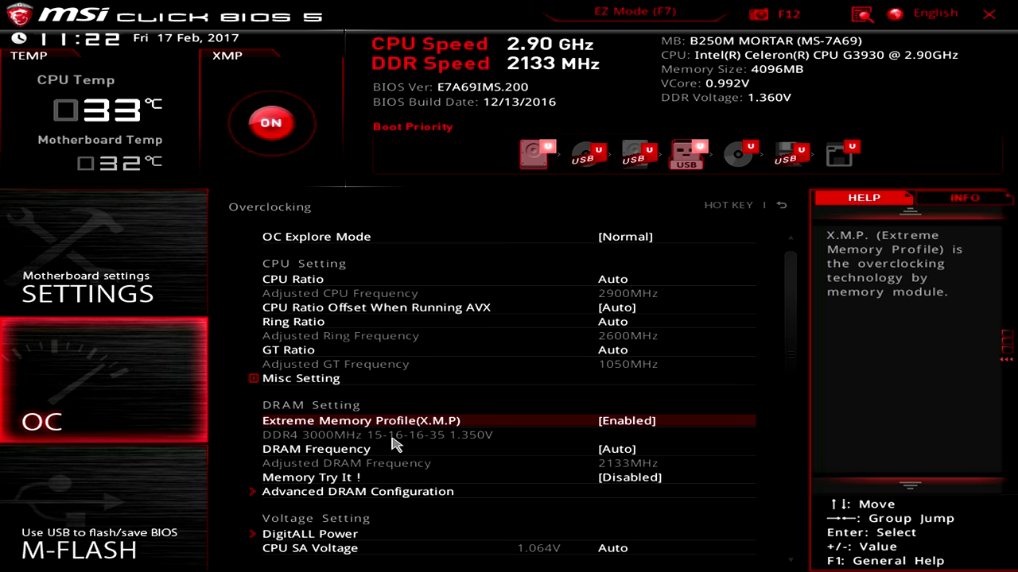
pyautogui.click(398, 493)
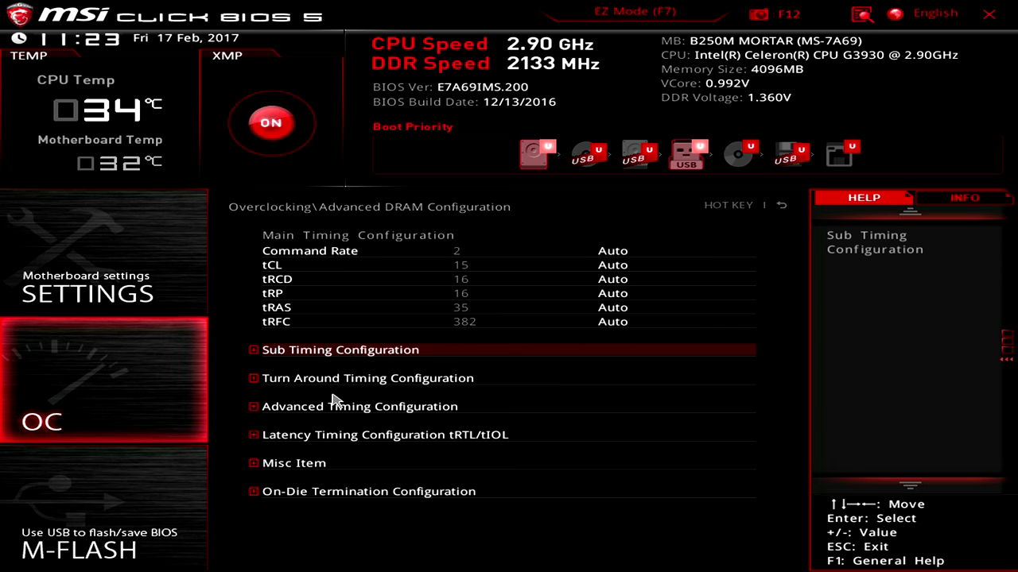
pyautogui.click(358, 437)
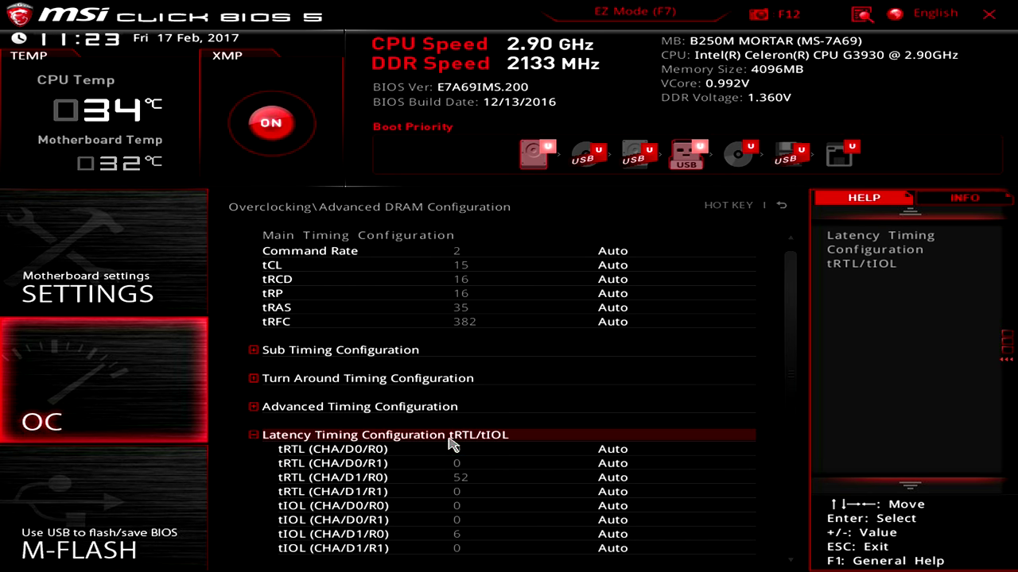
pyautogui.click(253, 437)
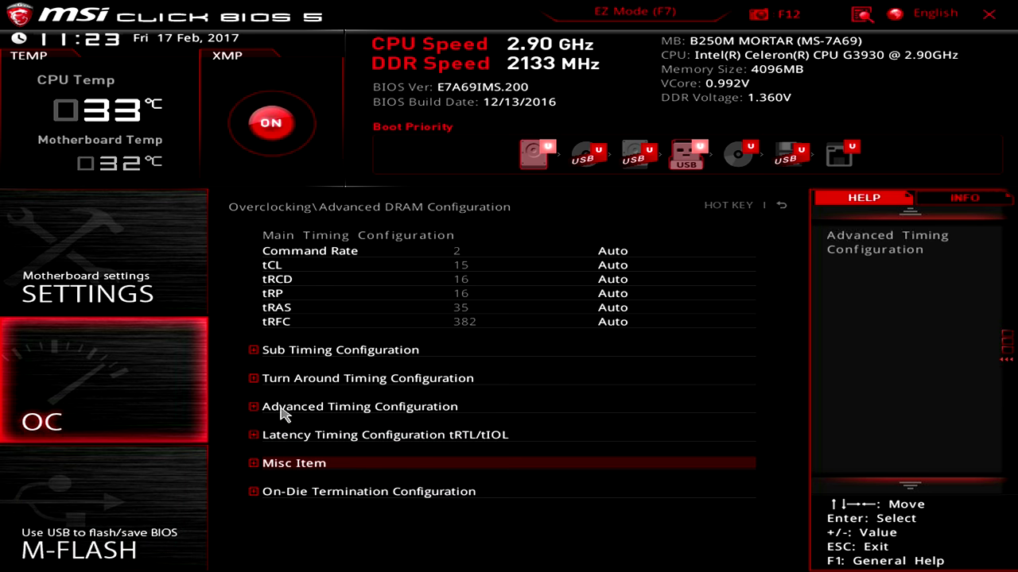
# - Return to the Overclocking page and expand Misc Setting to reveal EIST
pyautogui.press('Escape')
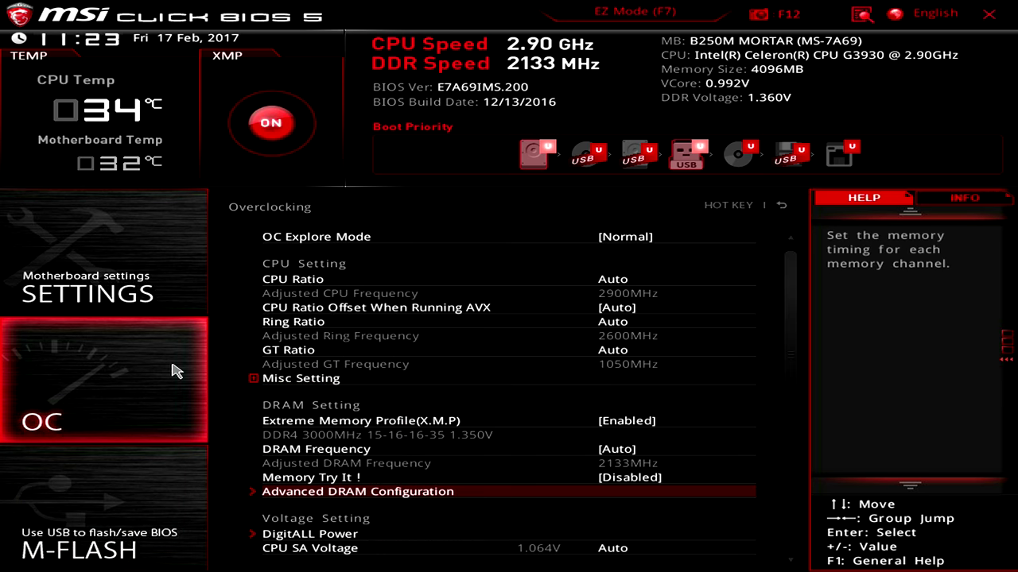
pyautogui.press('Up')
pyautogui.press('Down')
pyautogui.press('Down')
pyautogui.press('Up')
pyautogui.press('Up')
pyautogui.press('Up')
pyautogui.press('Up')
pyautogui.press('Up')
pyautogui.press('Up')
pyautogui.press('Up')
pyautogui.press('Up')
pyautogui.press('Down')
pyautogui.press('Down')
pyautogui.press('Down')
# - Browse back toward the CPU Ratio rows and exit to the home screen
pyautogui.press('Up')
pyautogui.press('Down')
pyautogui.press('Return')
pyautogui.press('Down')
pyautogui.press('Up')
pyautogui.press('Up')
pyautogui.press('Up')
pyautogui.press('Up')
pyautogui.press('Up')
pyautogui.press('Down')
pyautogui.press('Up')
pyautogui.press('Escape')
# - Glance at the OC Profile list and Hardware Monitor fan control, returning home each time
pyautogui.press('Right')
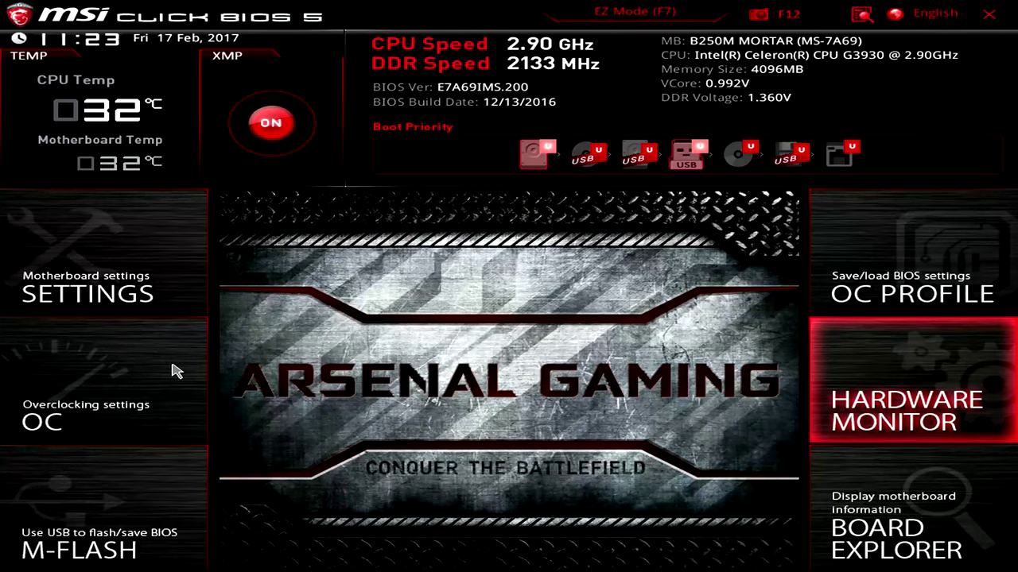
pyautogui.press('Up')
pyautogui.press('Return')
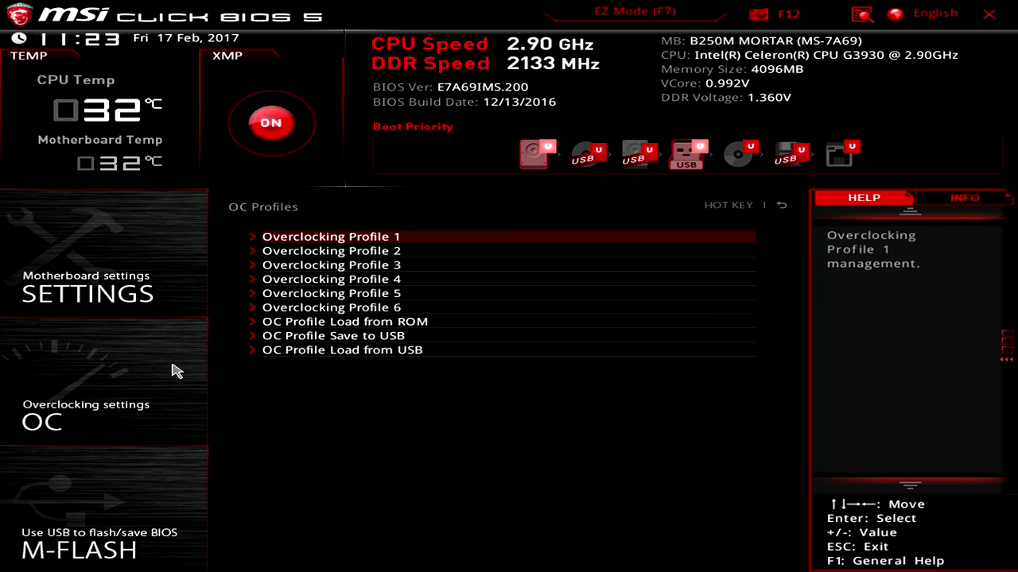
pyautogui.press('Down')
pyautogui.press('Down')
pyautogui.press('Down')
pyautogui.press('Escape')
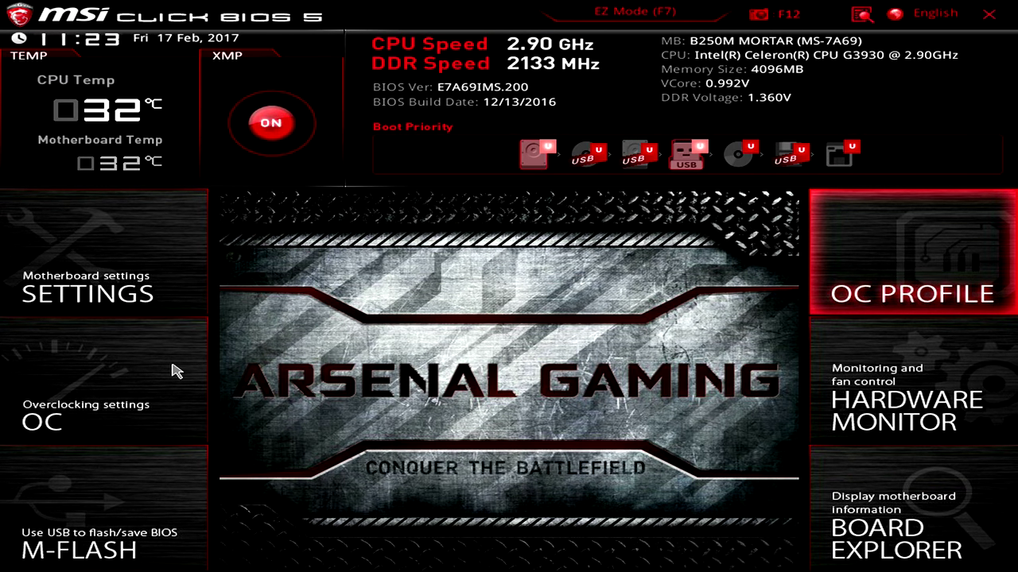
pyautogui.press('Down')
pyautogui.press('Return')
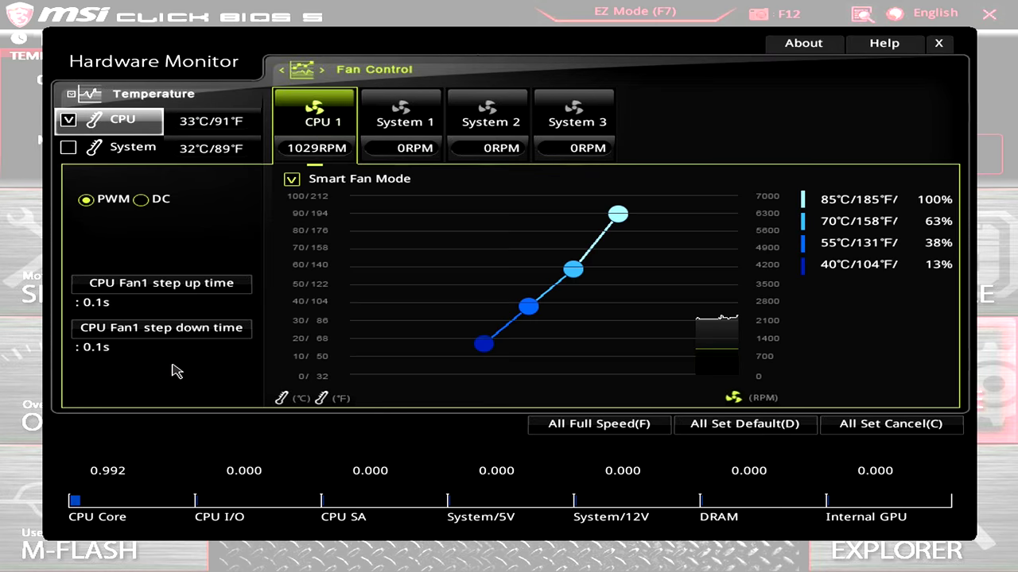
pyautogui.press('Escape')
pyautogui.press('Down')
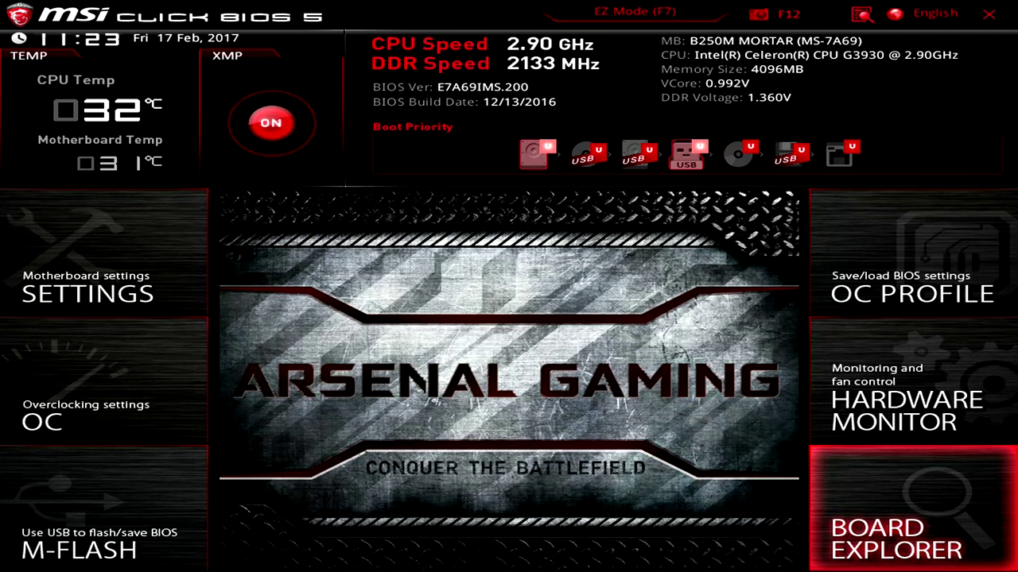
# - Open Board Explorer, read the memory, CPU, power connector and rear port info, then close it
pyautogui.press('Return')
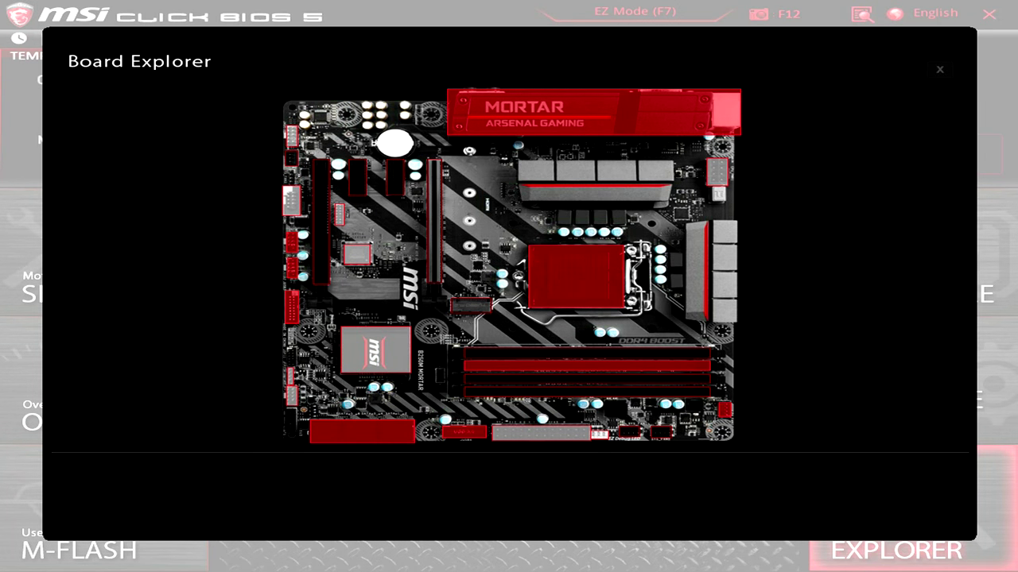
pyautogui.moveTo(520, 372)
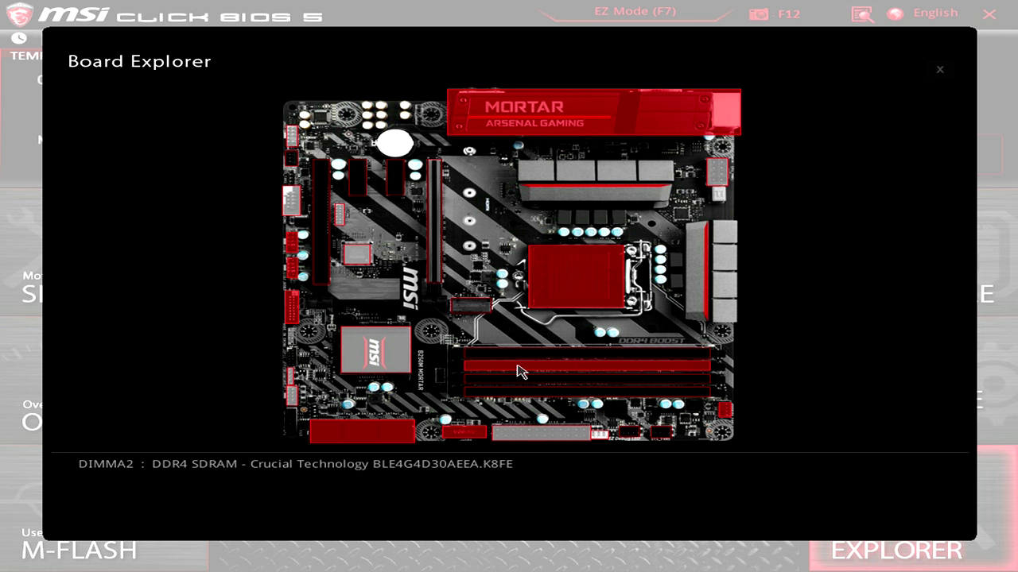
pyautogui.moveTo(598, 434)
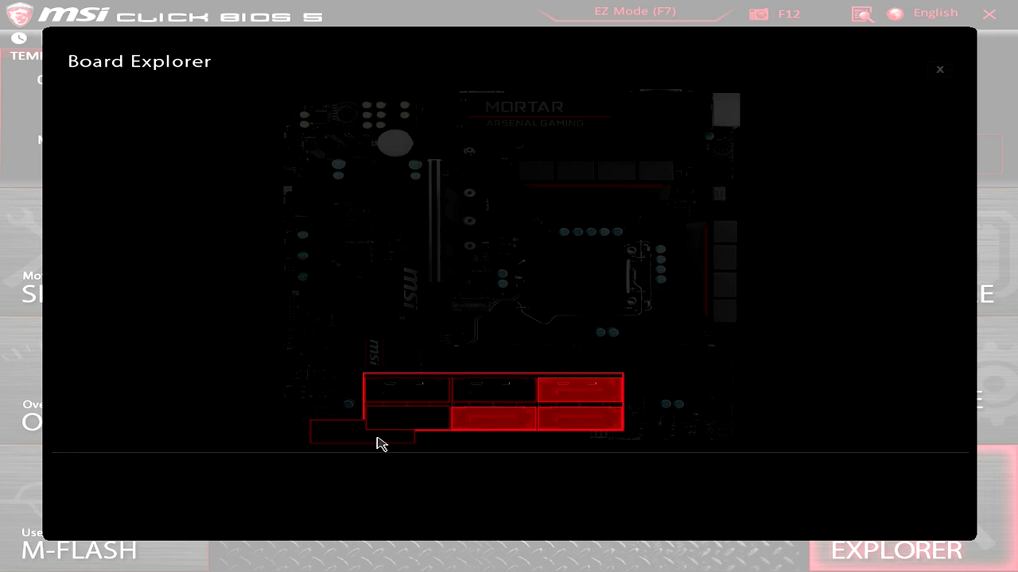
pyautogui.moveTo(717, 177)
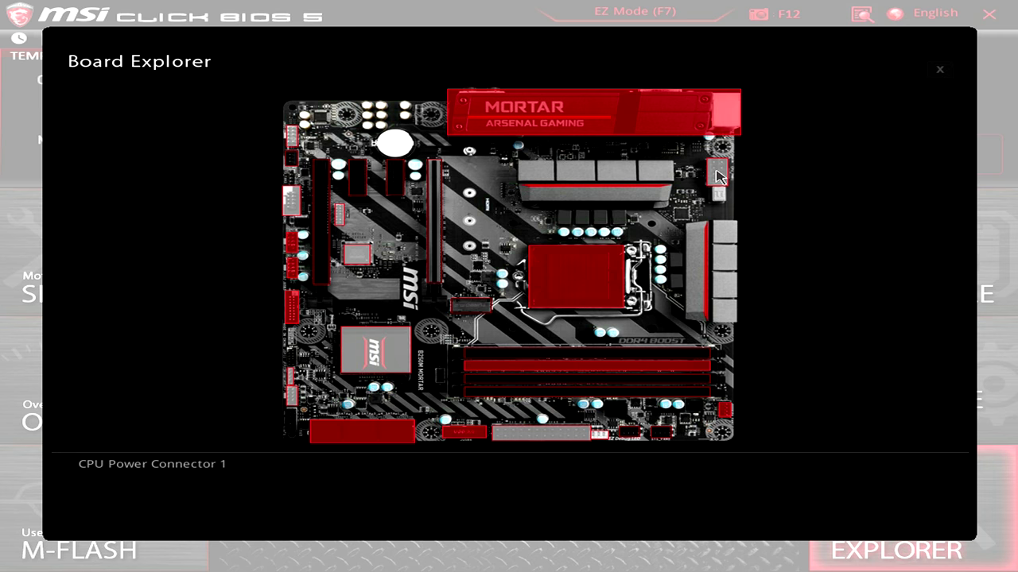
pyautogui.moveTo(549, 287)
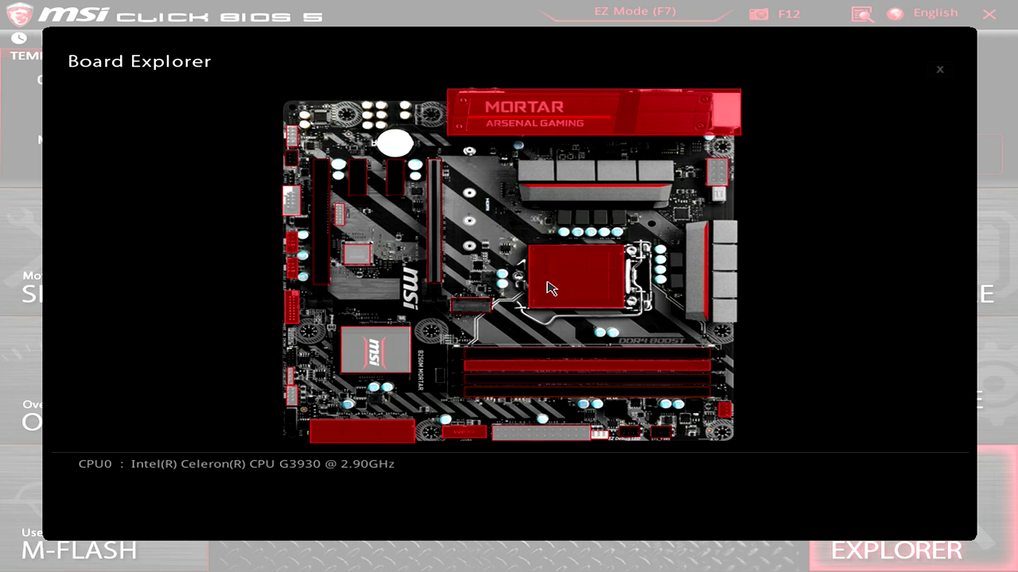
pyautogui.moveTo(399, 185)
pyautogui.moveTo(713, 140)
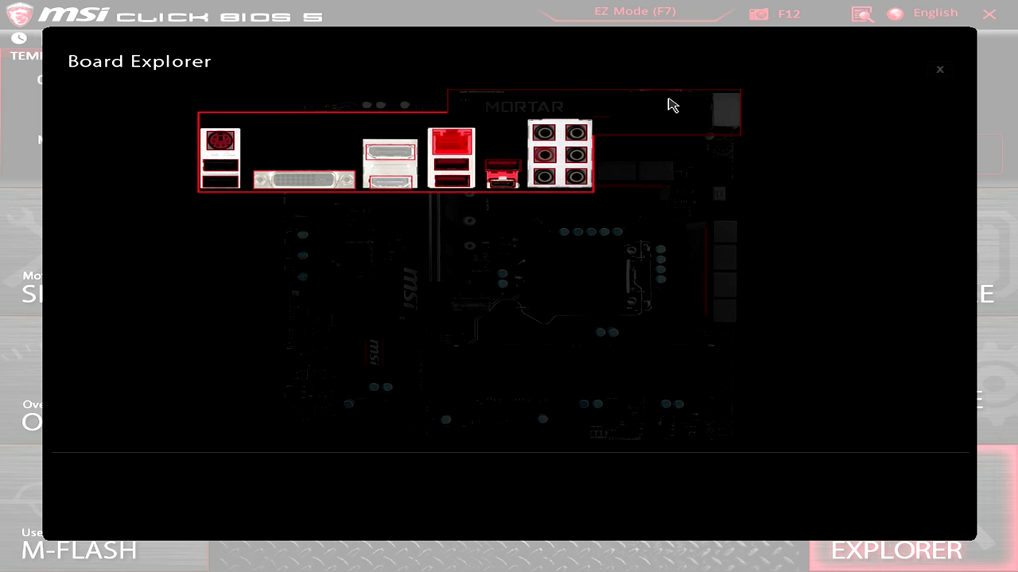
pyautogui.moveTo(465, 152)
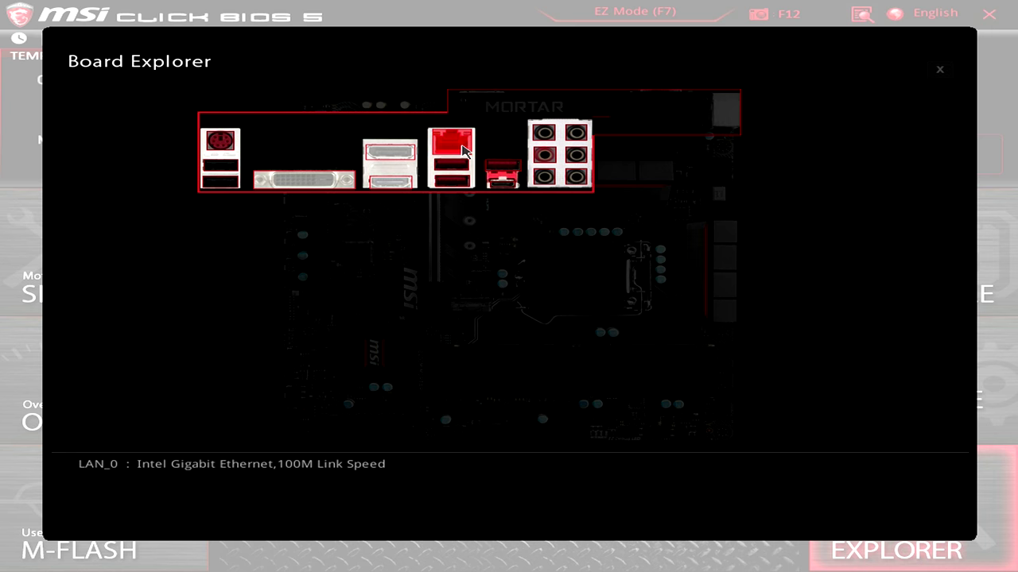
pyautogui.click(940, 71)
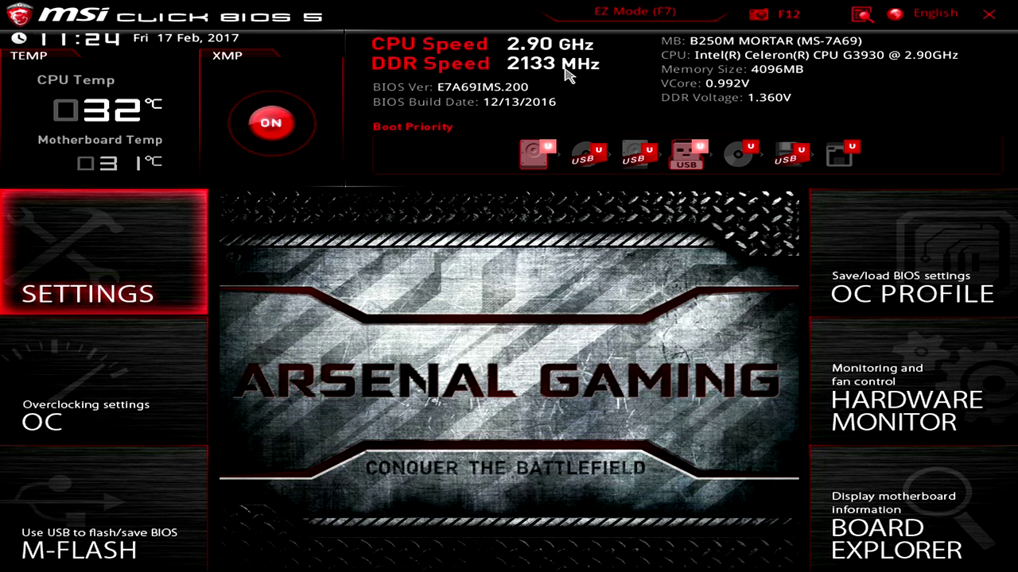
# - Exit the BIOS from the top-right X, choosing Yes to save and exit
pyautogui.click(994, 16)
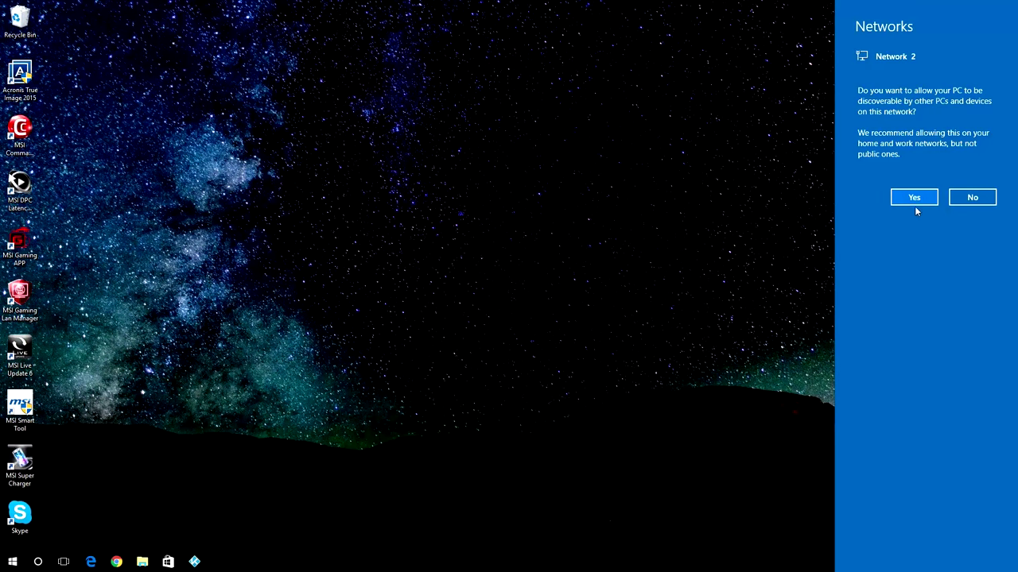
# - Allow discovery on Network 2 and launch MSI Command Center from its desktop shortcut
pyautogui.click(914, 204)
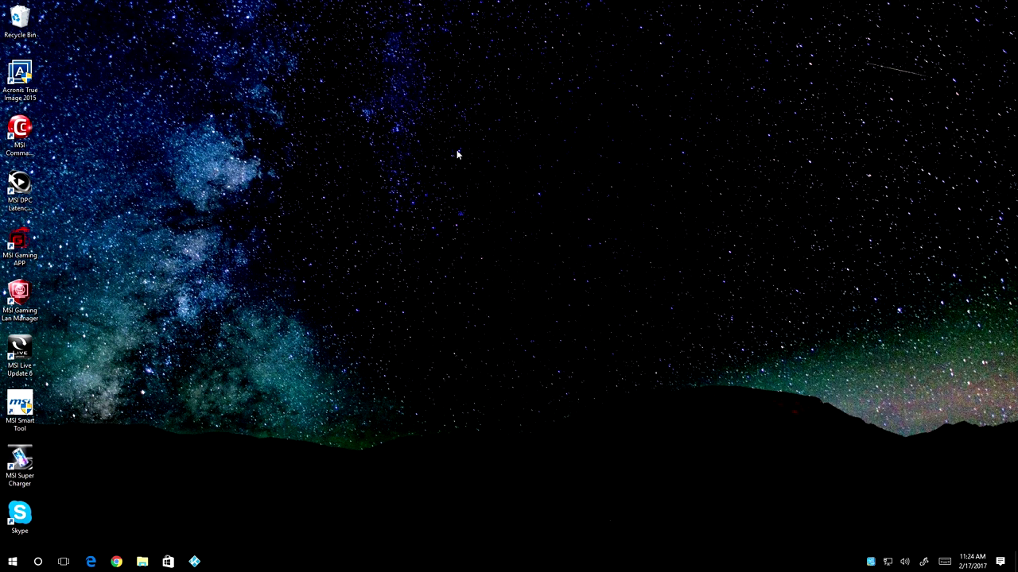
pyautogui.click(17, 133)
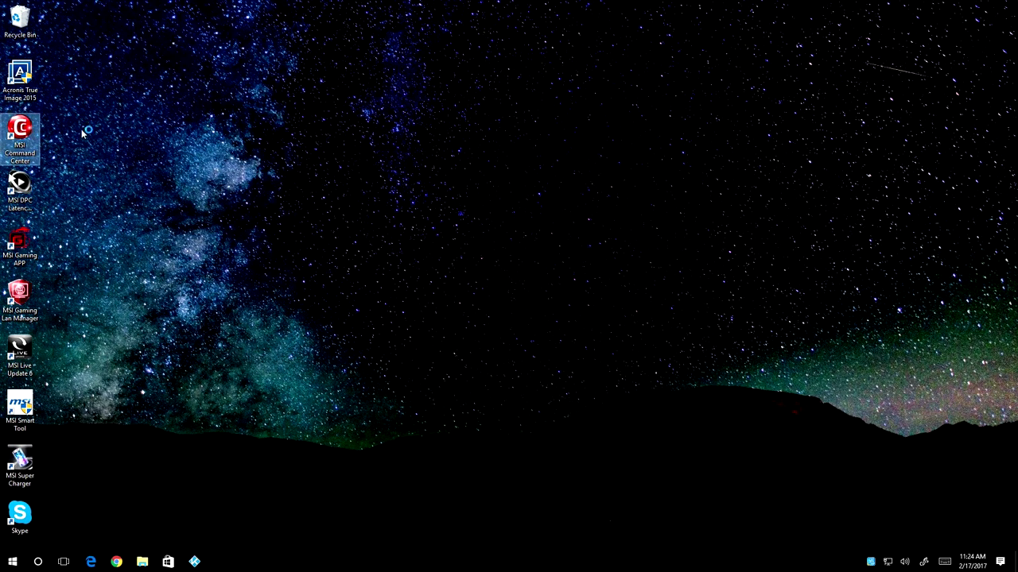
pyautogui.doubleClick(20, 245)
pyautogui.click(26, 294)
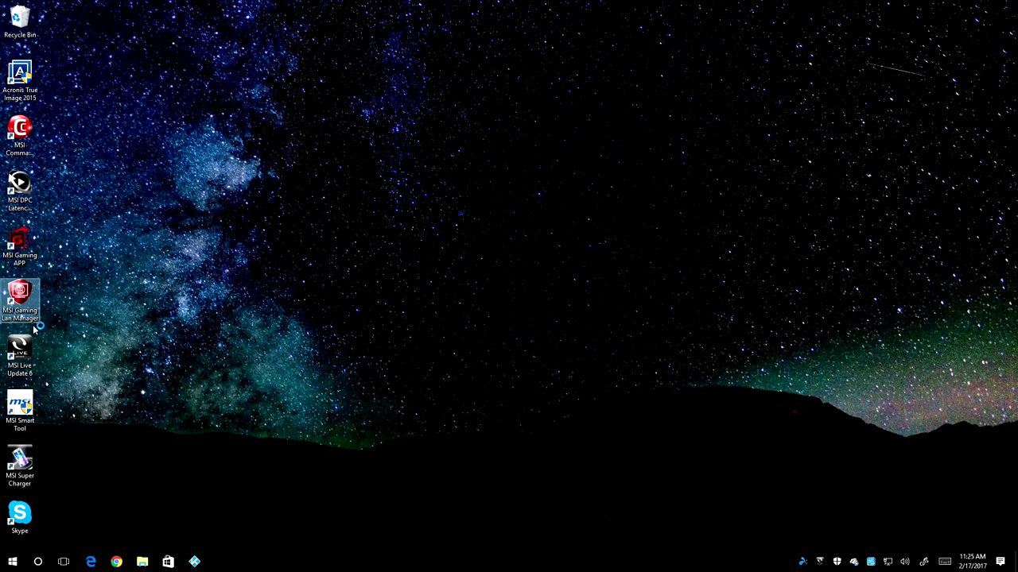
pyautogui.click(29, 137)
pyautogui.doubleClick(29, 137)
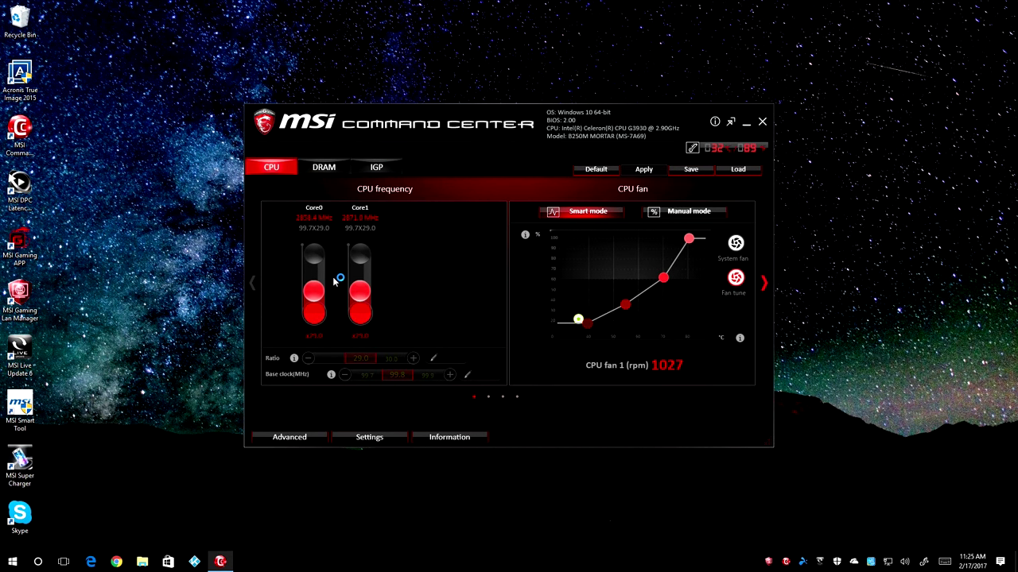
pyautogui.click(342, 170)
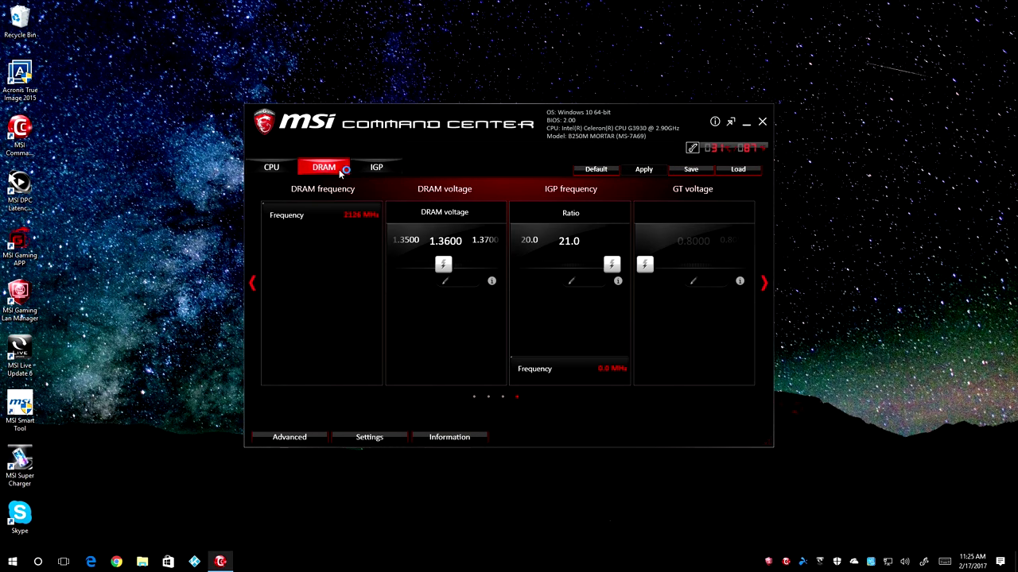
pyautogui.click(380, 172)
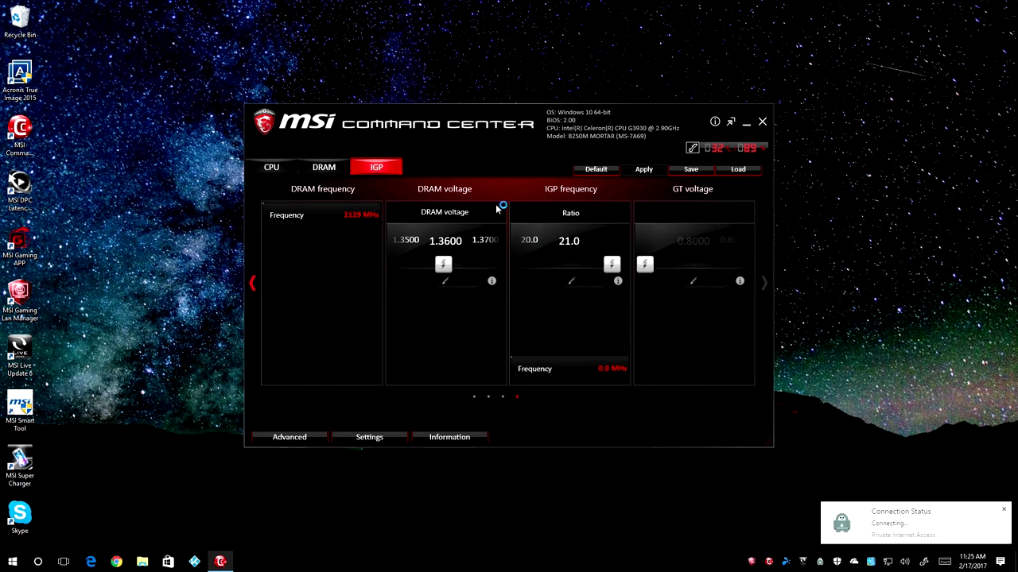
pyautogui.click(1004, 509)
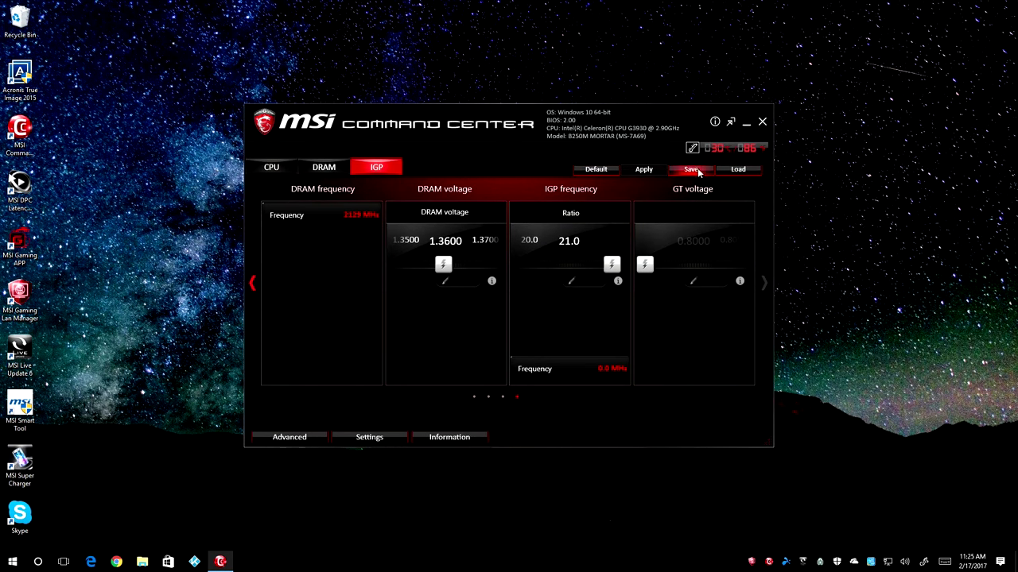
pyautogui.click(258, 168)
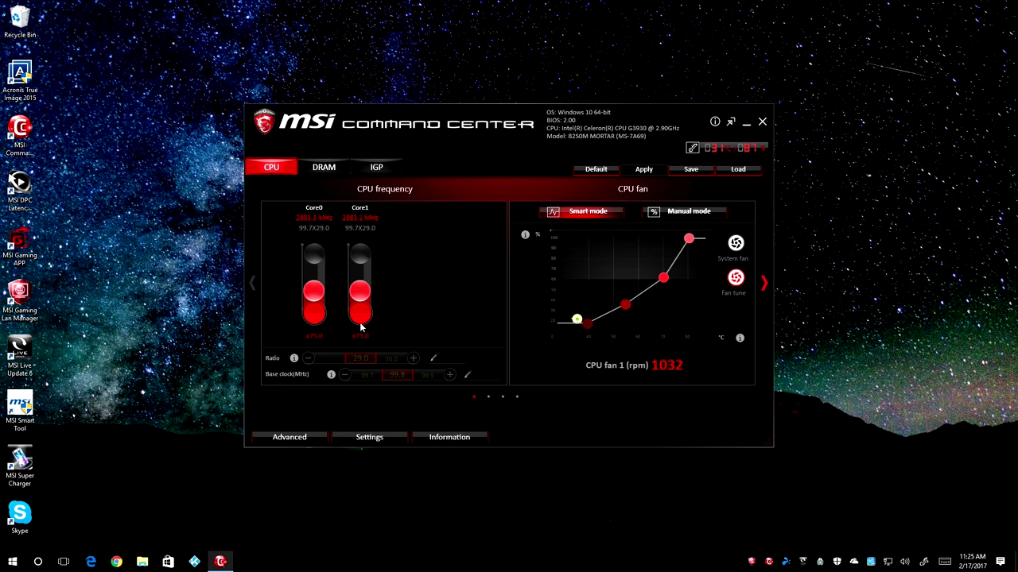
pyautogui.moveTo(397, 437)
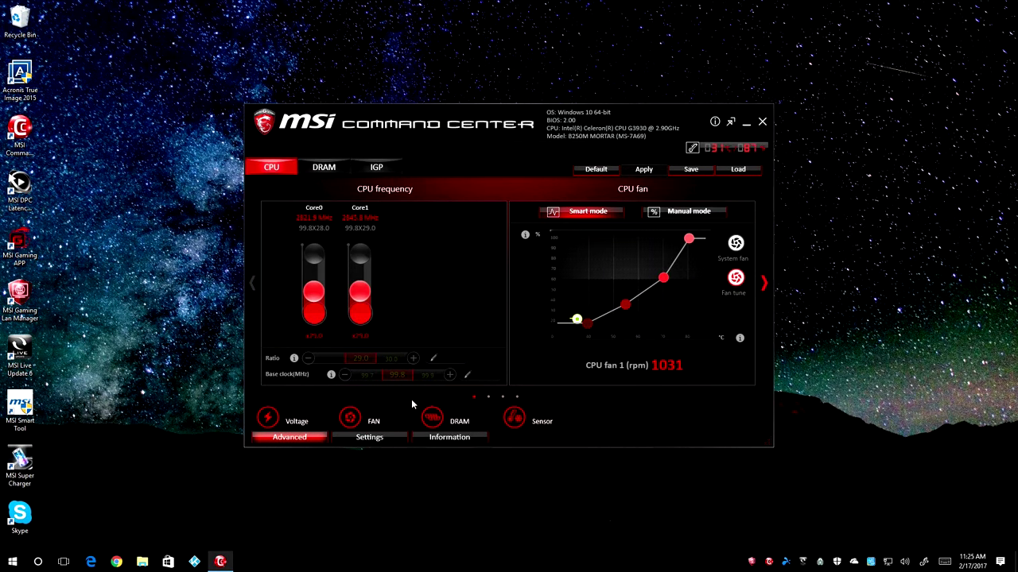
pyautogui.click(283, 414)
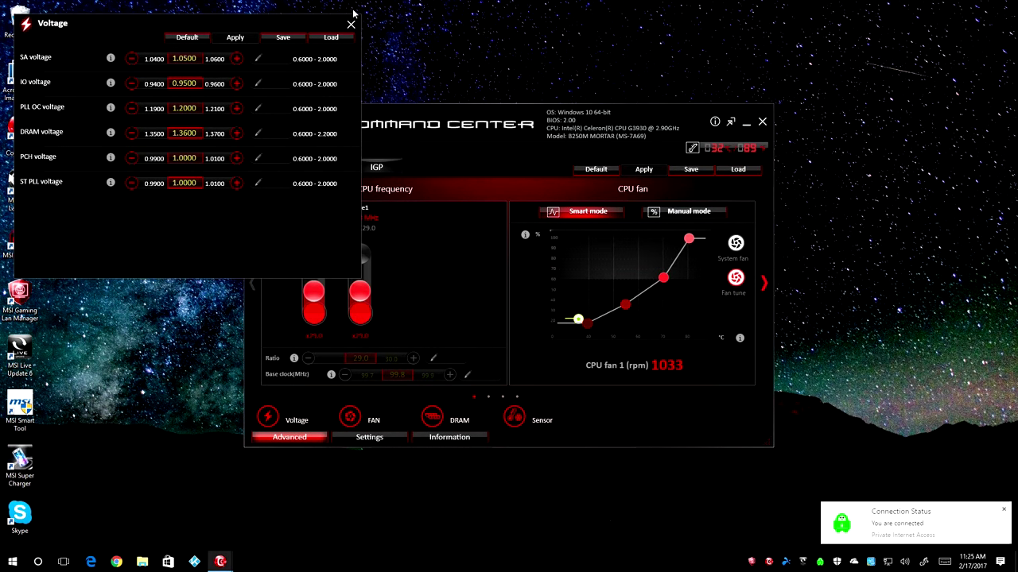
pyautogui.click(351, 24)
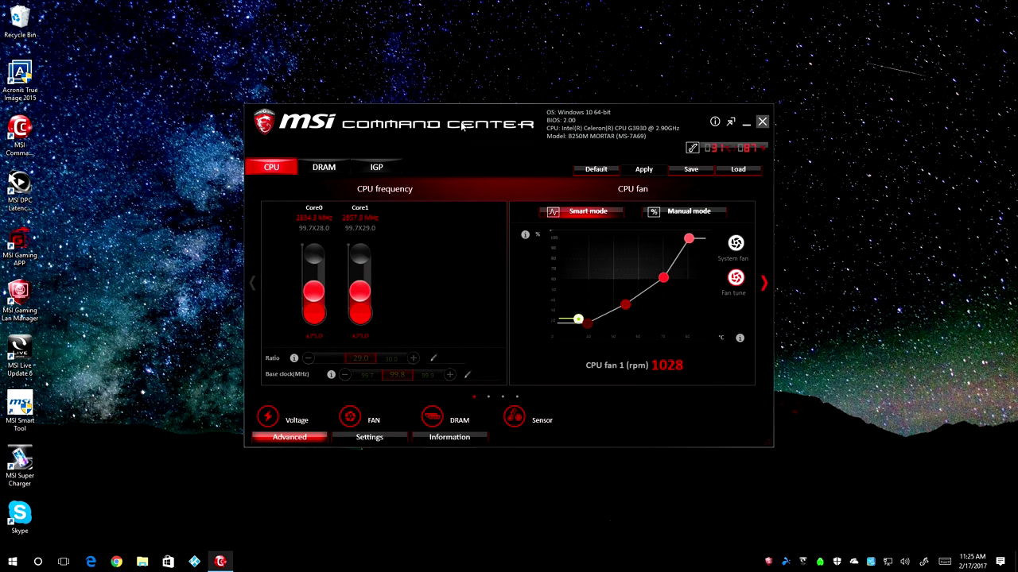
# - Apply DRAM Frequency DDR4-3000 in DPC Latency Tuner, cancel the restart, and close the tuner
pyautogui.click(19, 184)
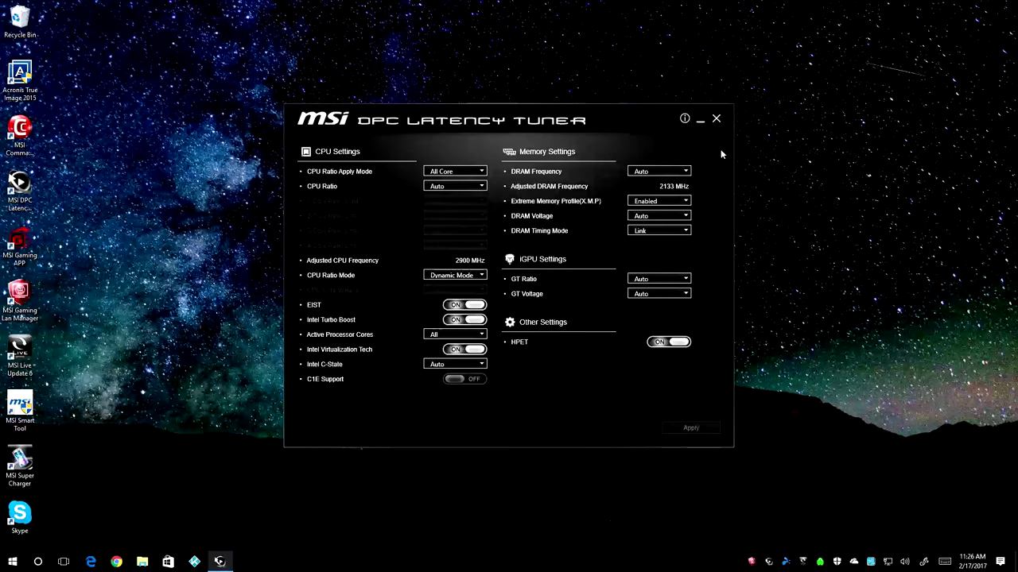
pyautogui.click(683, 173)
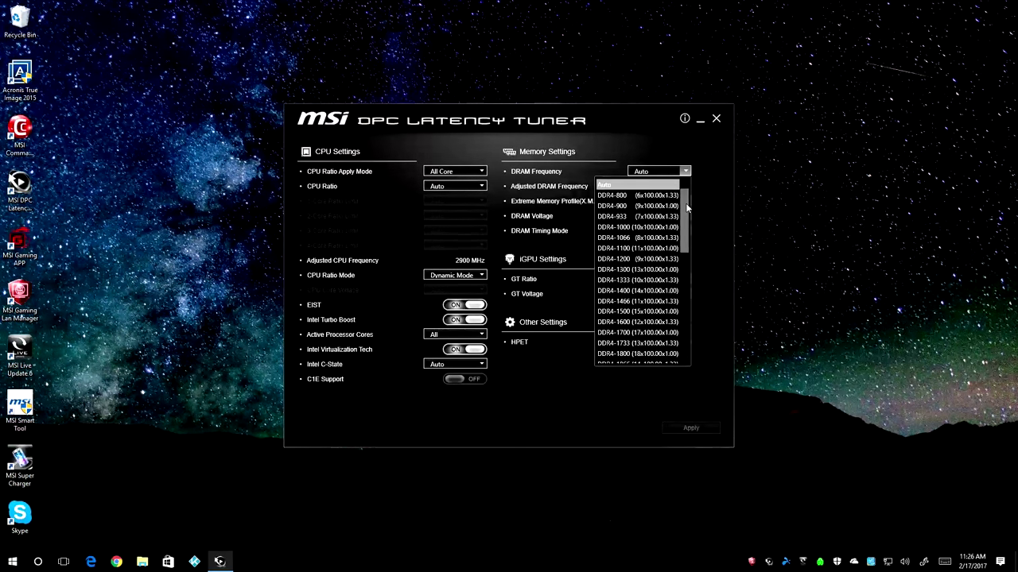
pyautogui.moveTo(686, 205); pyautogui.dragTo(682, 268)
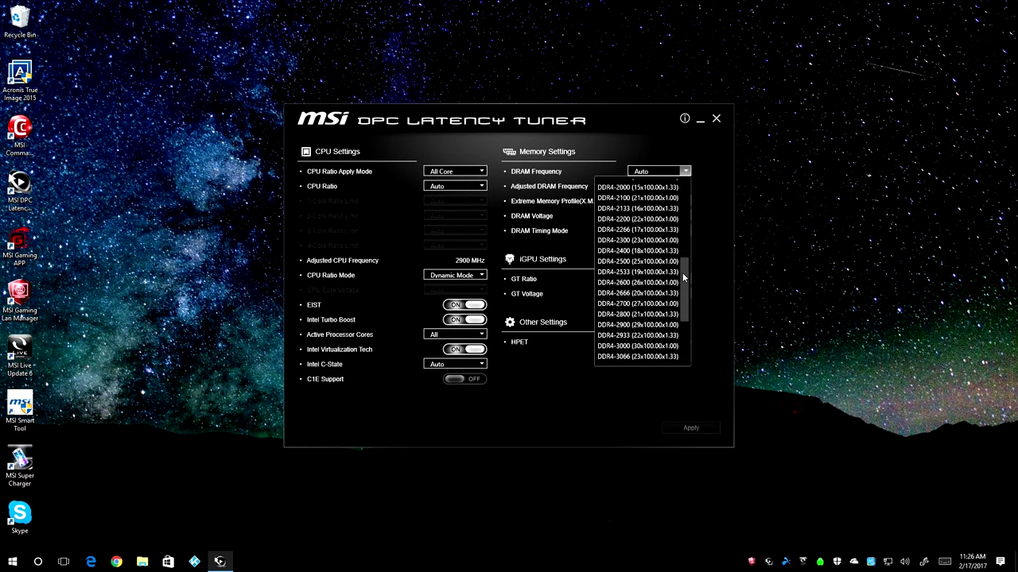
pyautogui.click(648, 344)
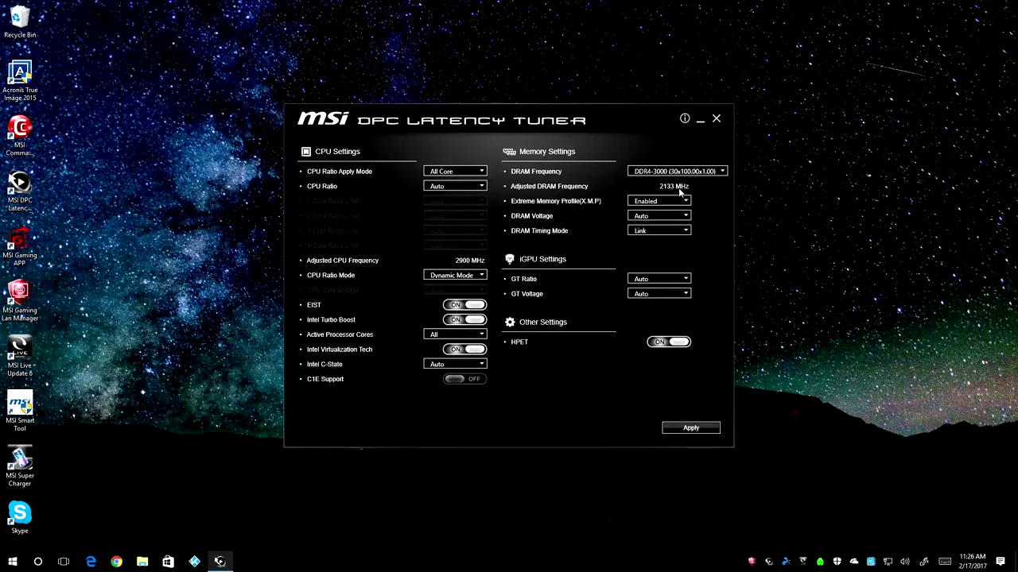
pyautogui.click(688, 428)
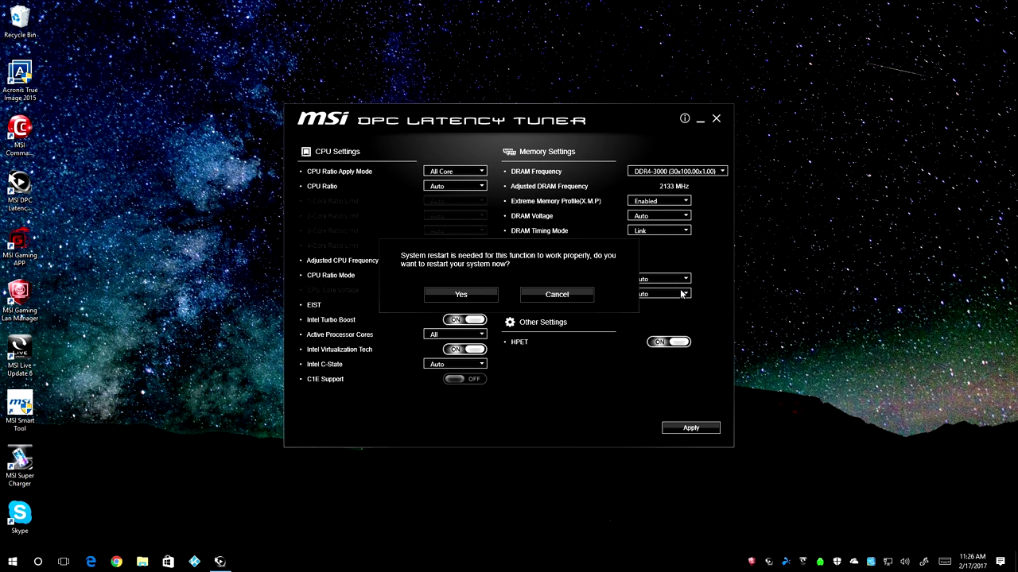
pyautogui.click(556, 295)
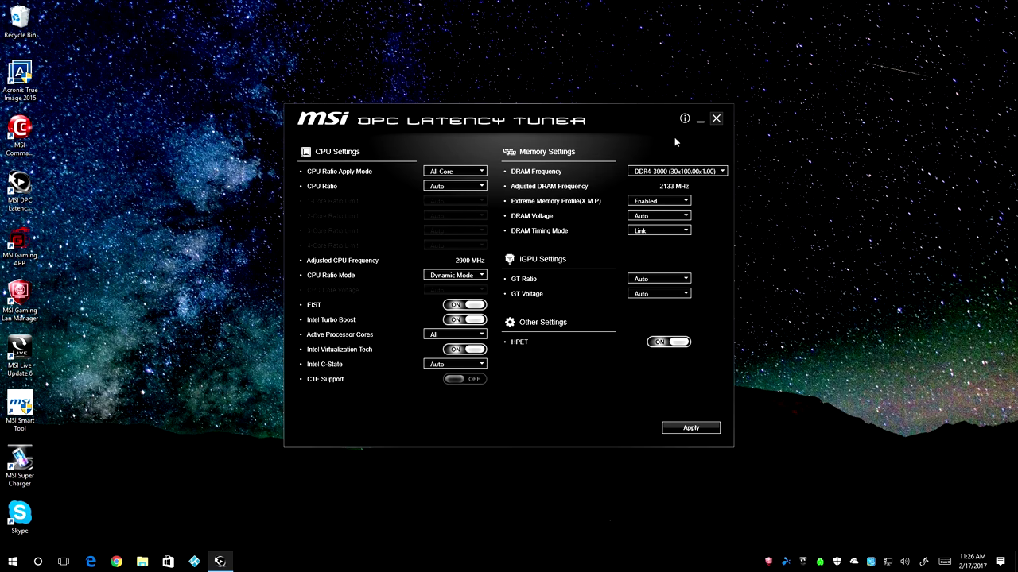
pyautogui.click(716, 119)
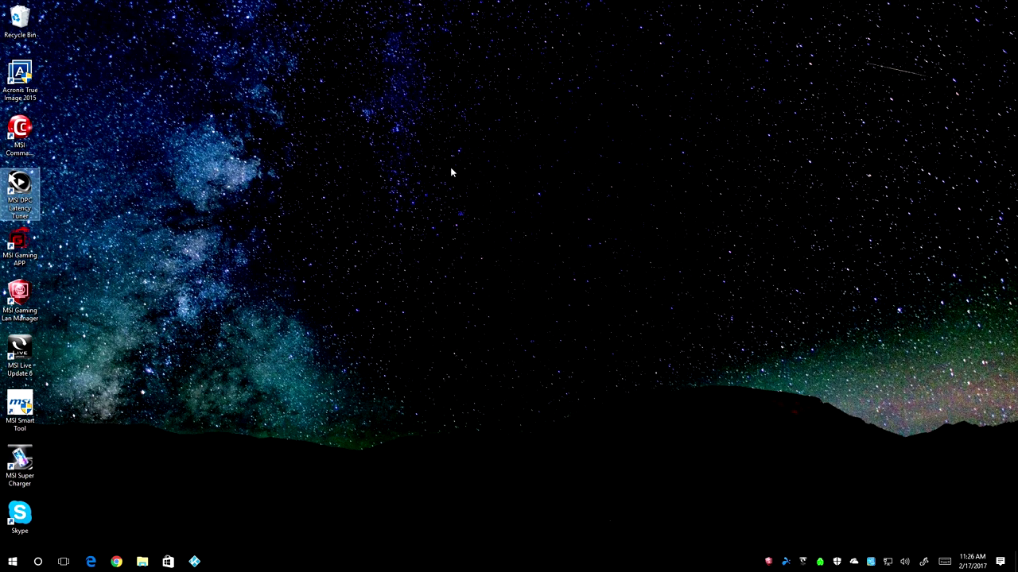
# - Open MSI Gaming APP from the tray and check its VR Ready settings
pyautogui.click(25, 242)
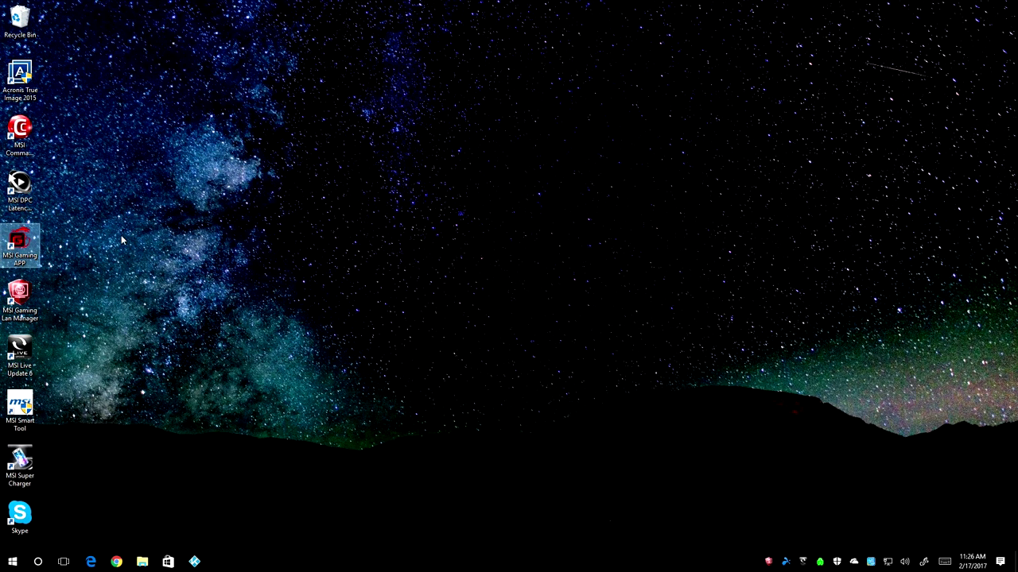
pyautogui.click(150, 236)
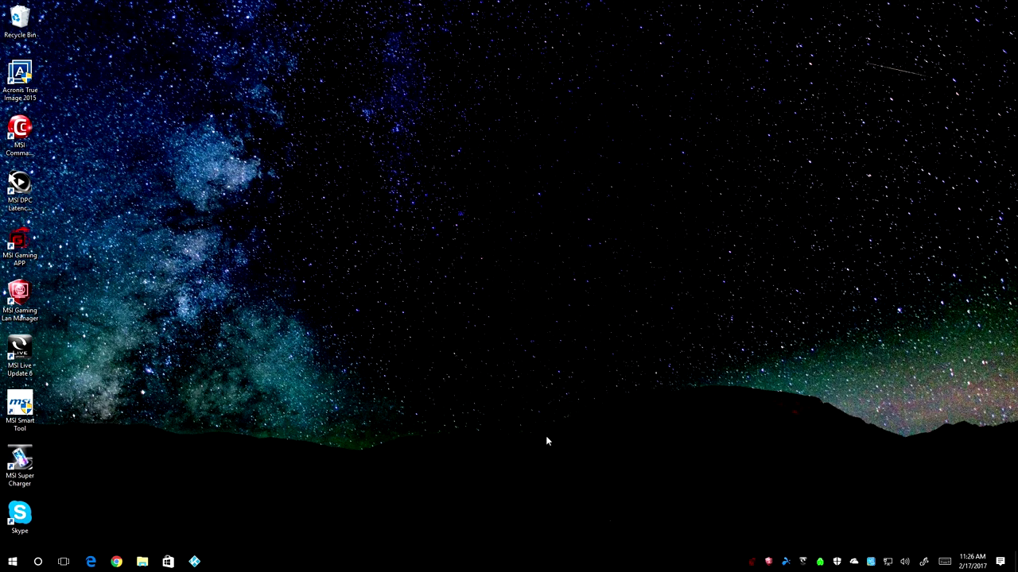
pyautogui.click(754, 563)
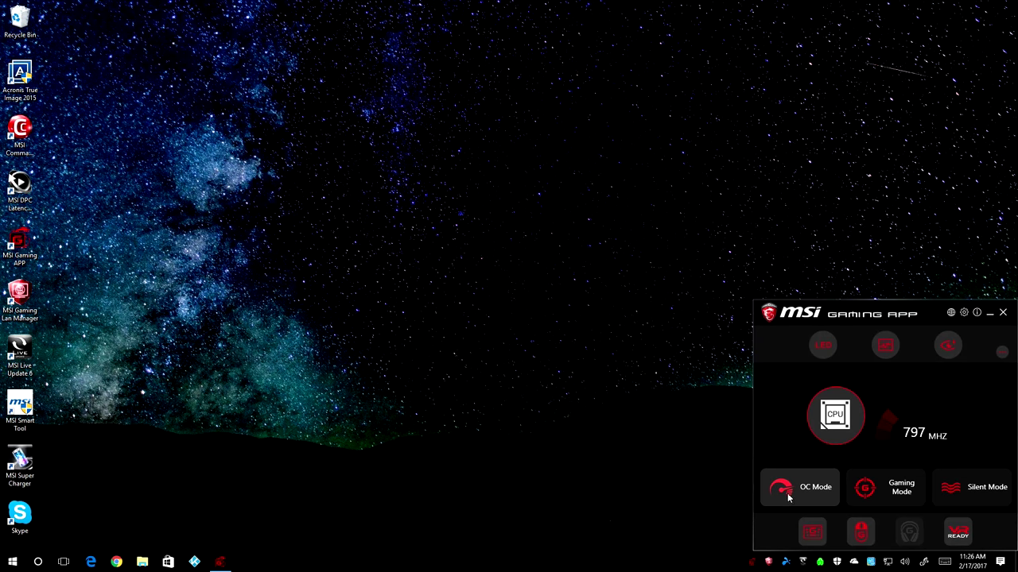
pyautogui.click(957, 534)
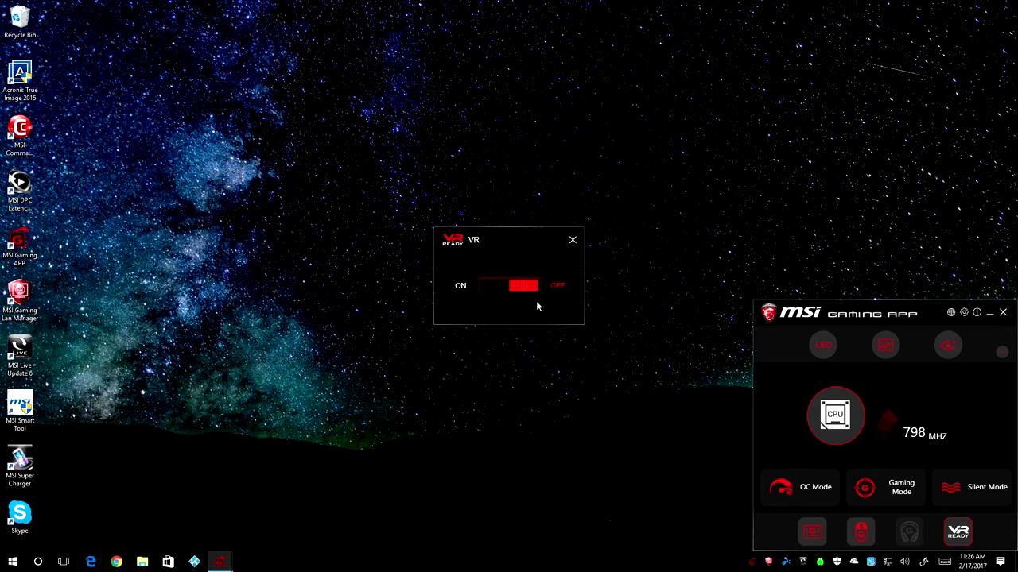
pyautogui.click(573, 239)
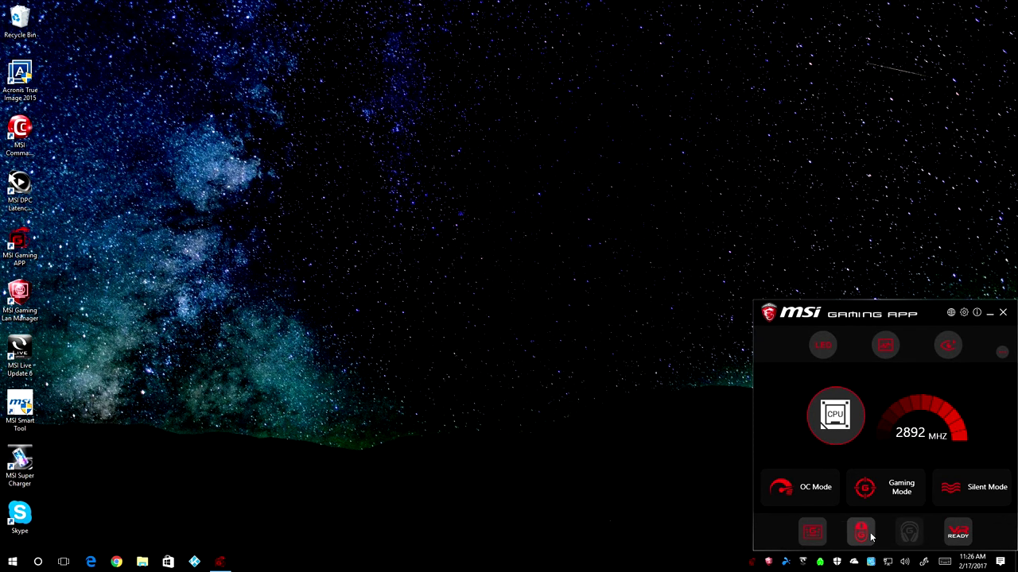
# - Browse Gaming Hotkey's Smart Keys, Login Keys, Windows Keys and Macro Genie sections, then close it
pyautogui.click(811, 531)
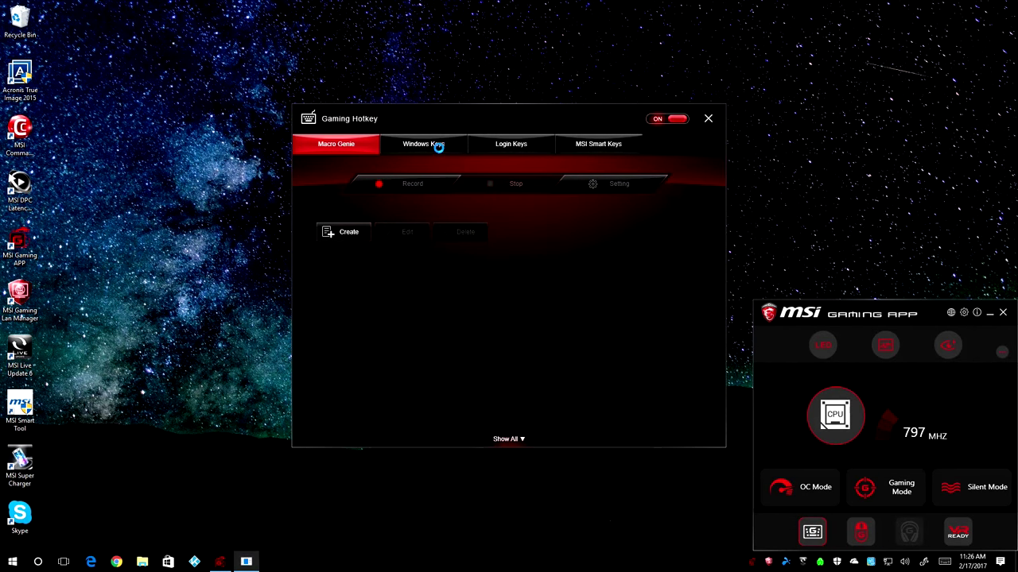
pyautogui.click(590, 148)
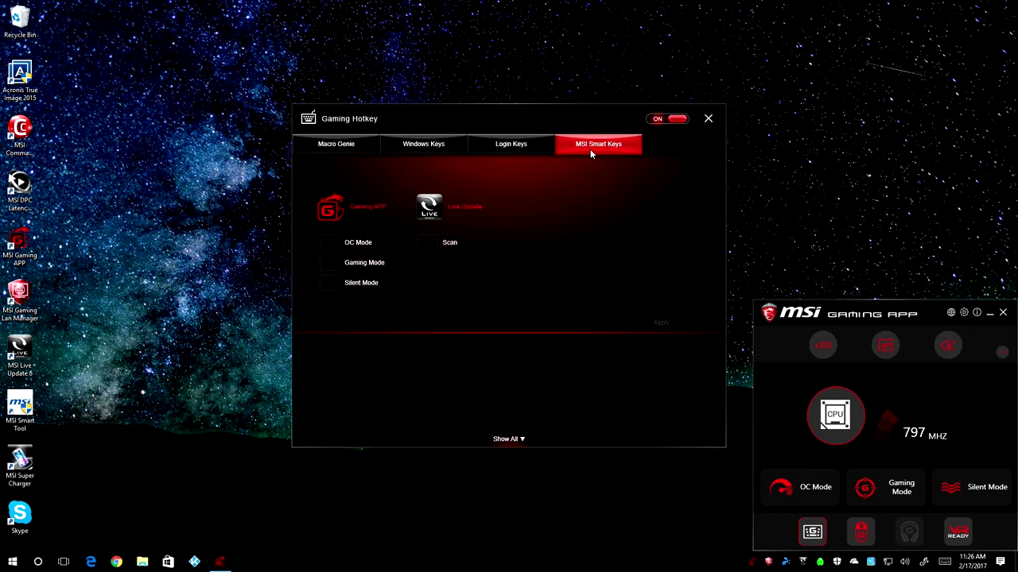
pyautogui.click(490, 149)
pyautogui.click(449, 146)
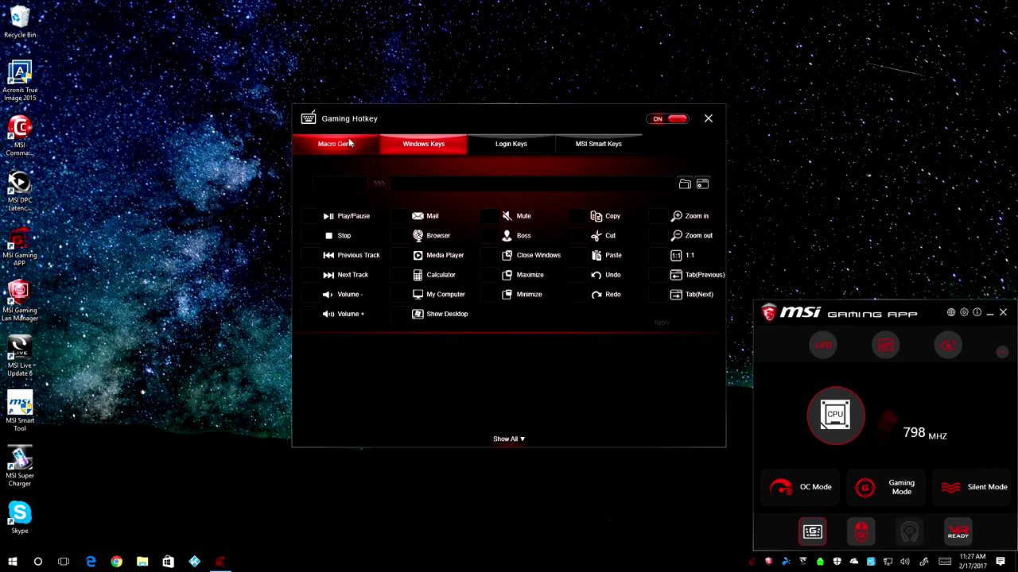
pyautogui.click(350, 143)
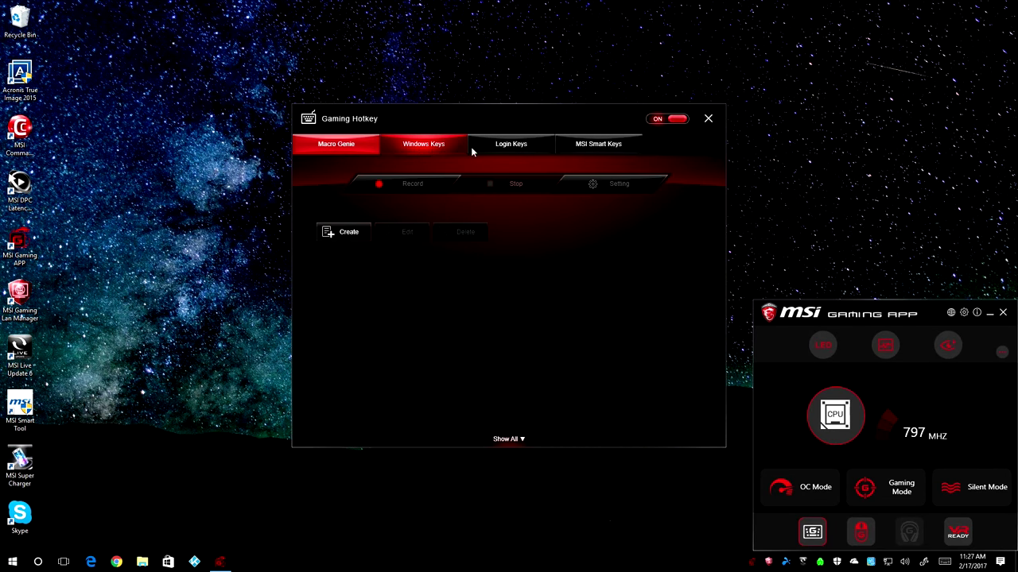
pyautogui.click(707, 118)
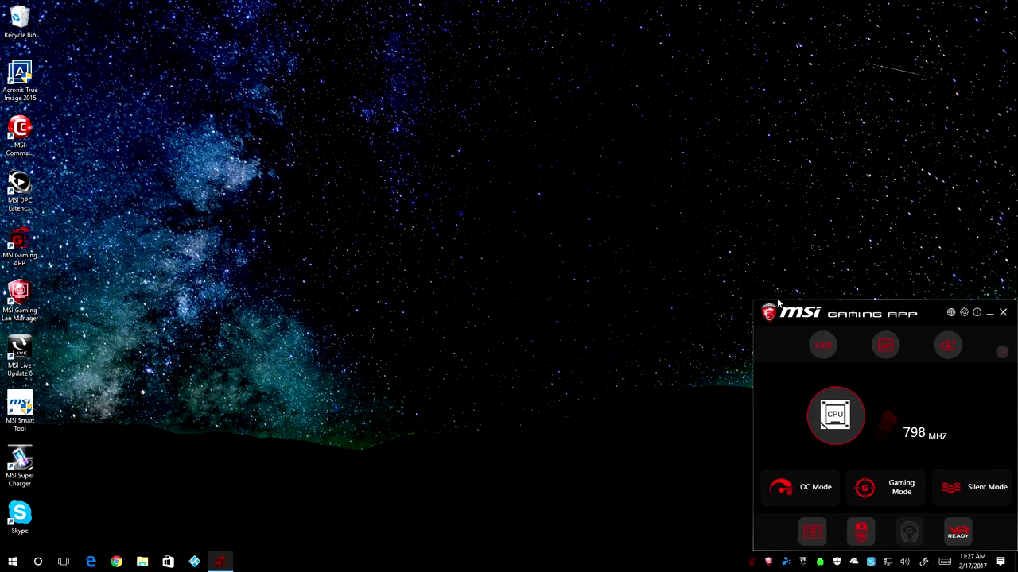
pyautogui.click(823, 347)
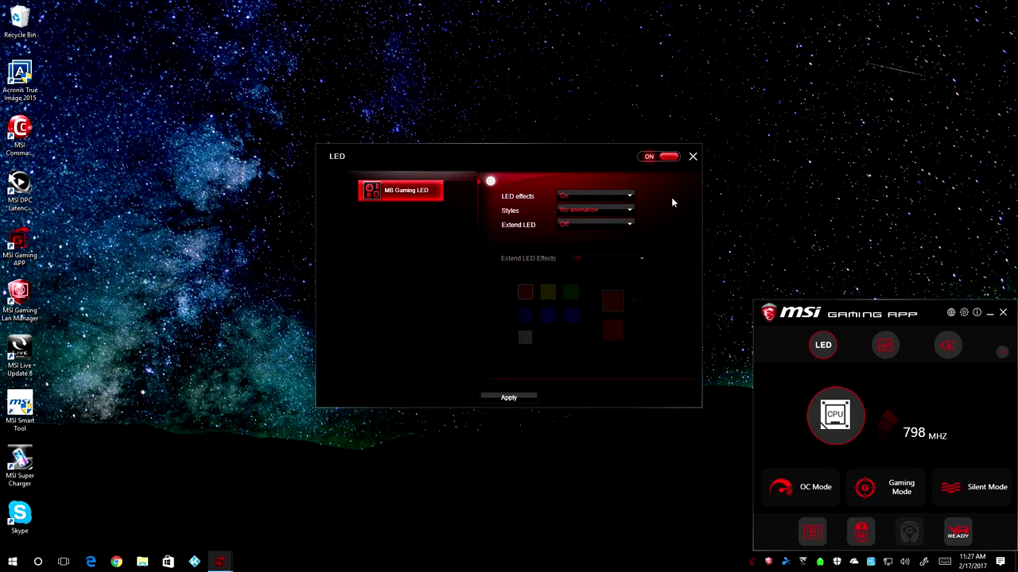
pyautogui.click(692, 158)
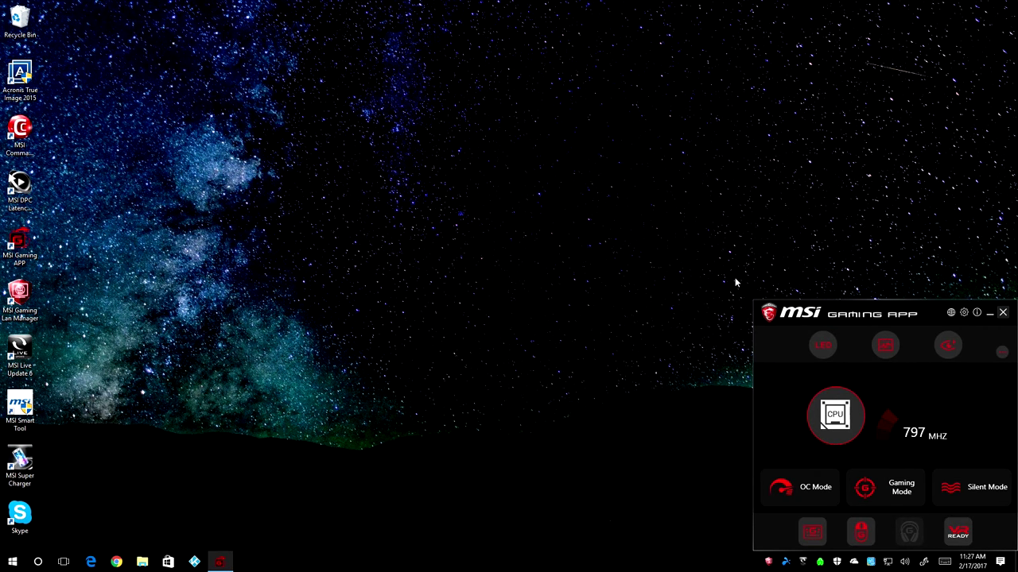
pyautogui.doubleClick(36, 288)
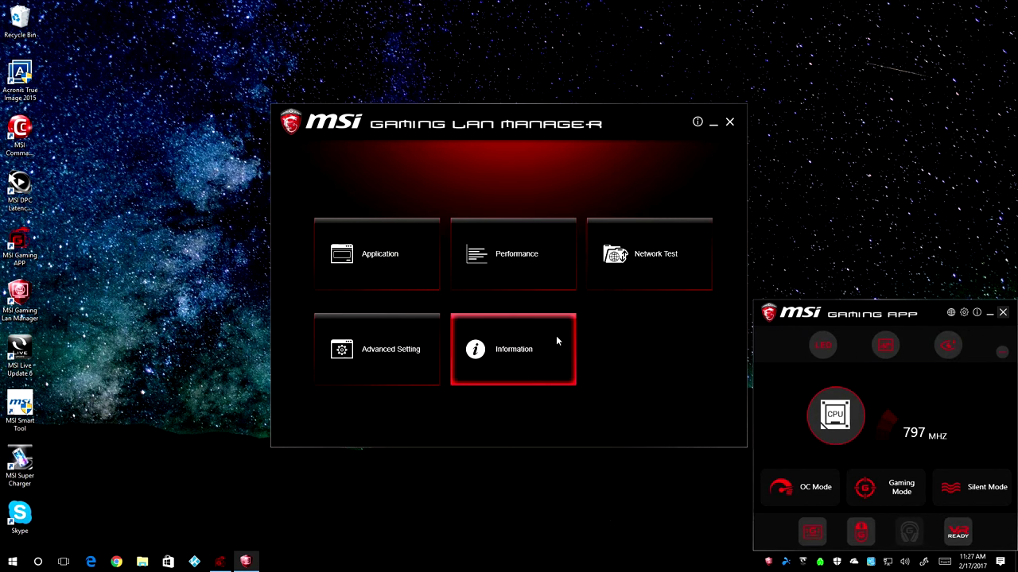
# - Visit Advanced Setting and Application, then close LAN Manager after it stops working
pyautogui.click(421, 328)
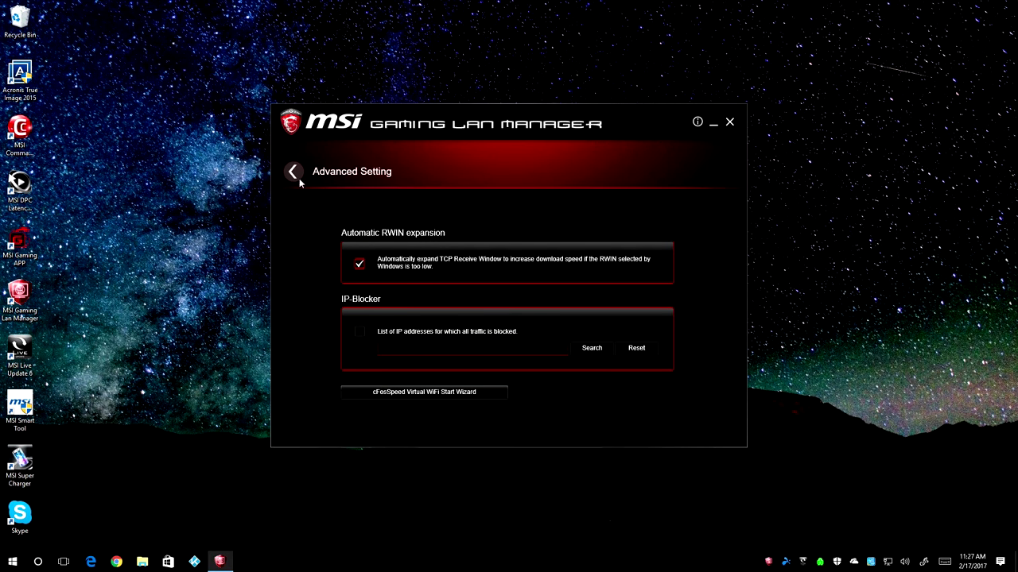
pyautogui.click(293, 172)
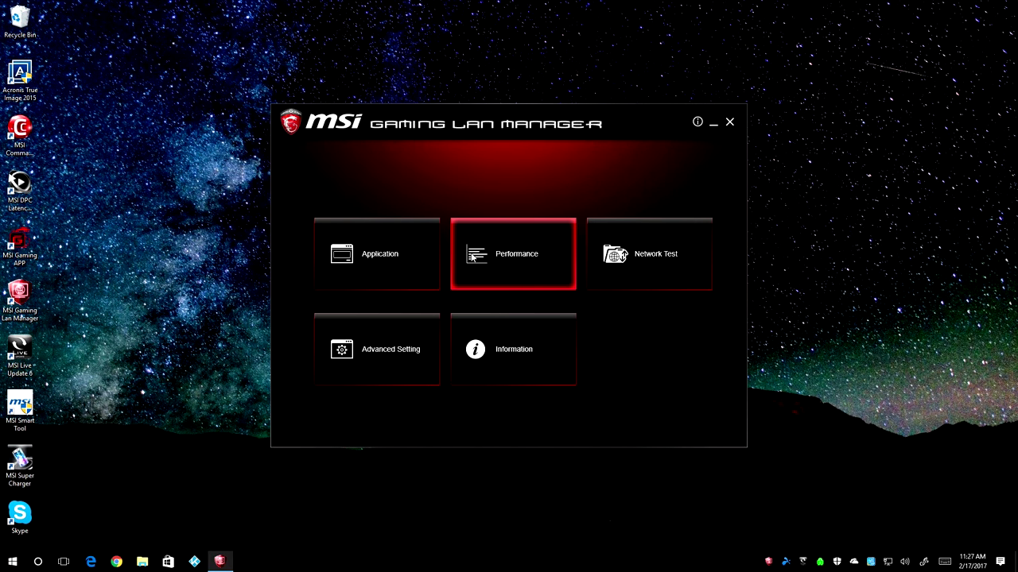
pyautogui.click(401, 248)
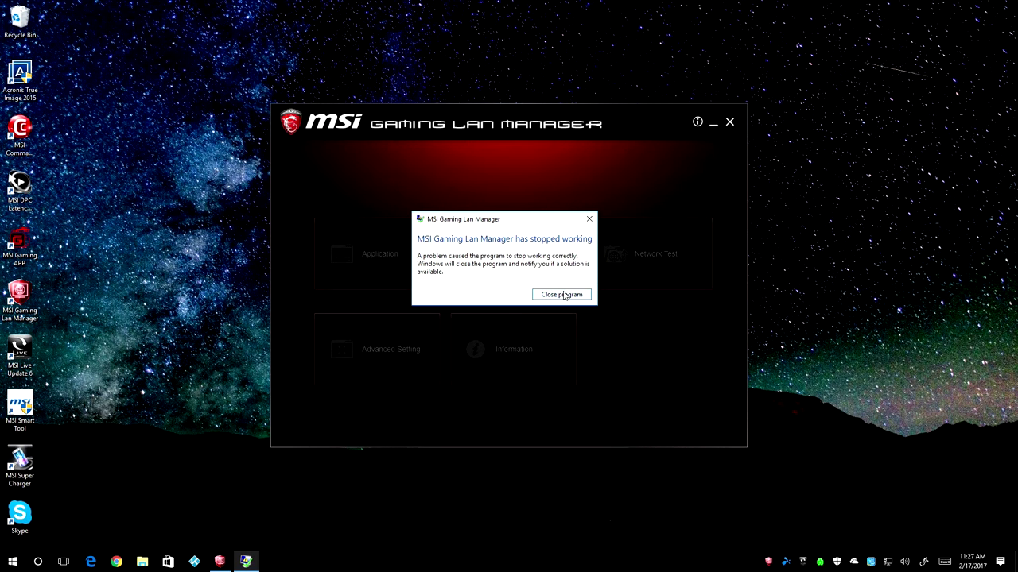
pyautogui.click(562, 295)
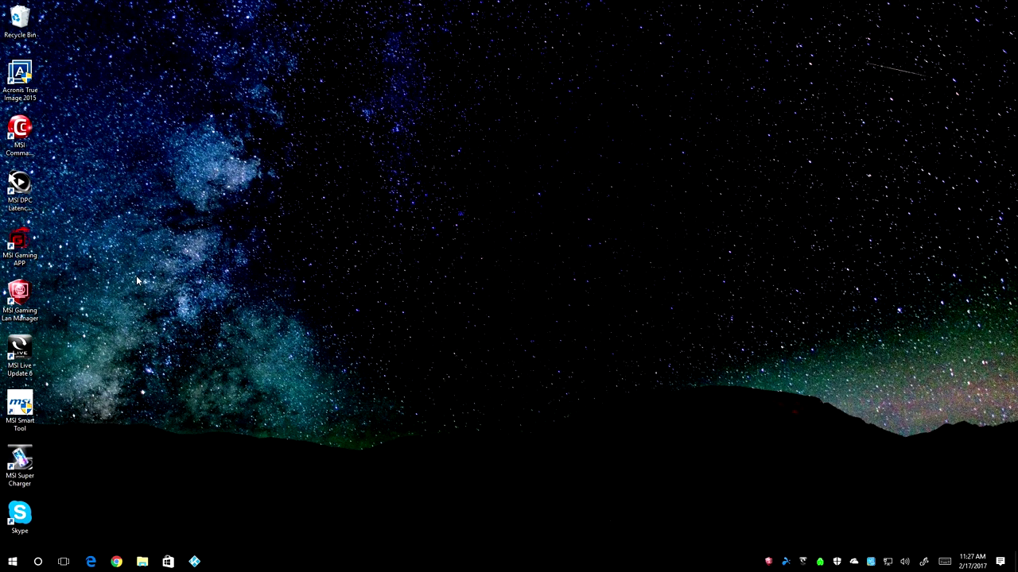
# - Relaunch LAN Manager, open Downloads, and run Intel_Network_Drivers_21.1.30.0.exe
pyautogui.doubleClick(18, 294)
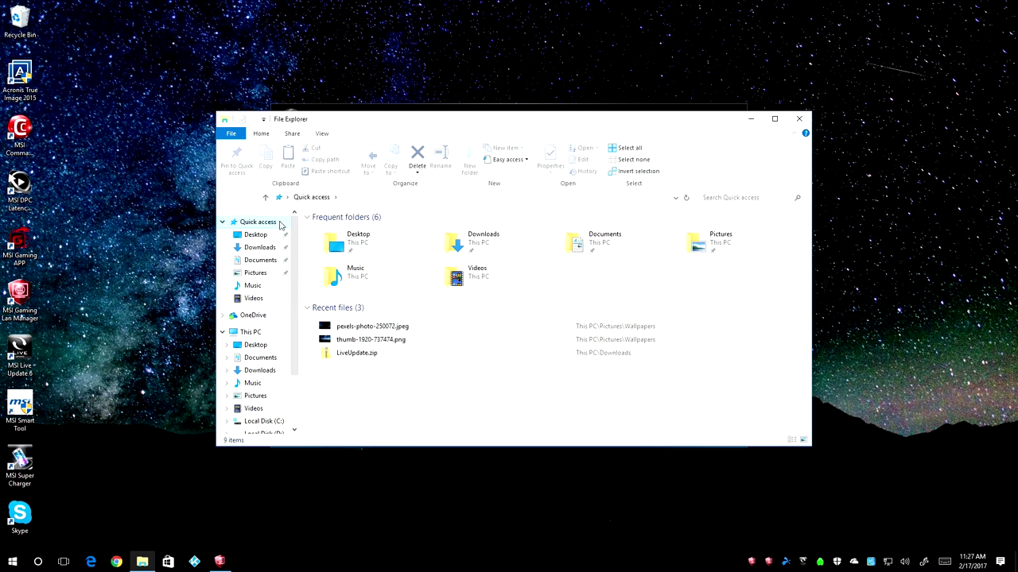
pyautogui.click(249, 248)
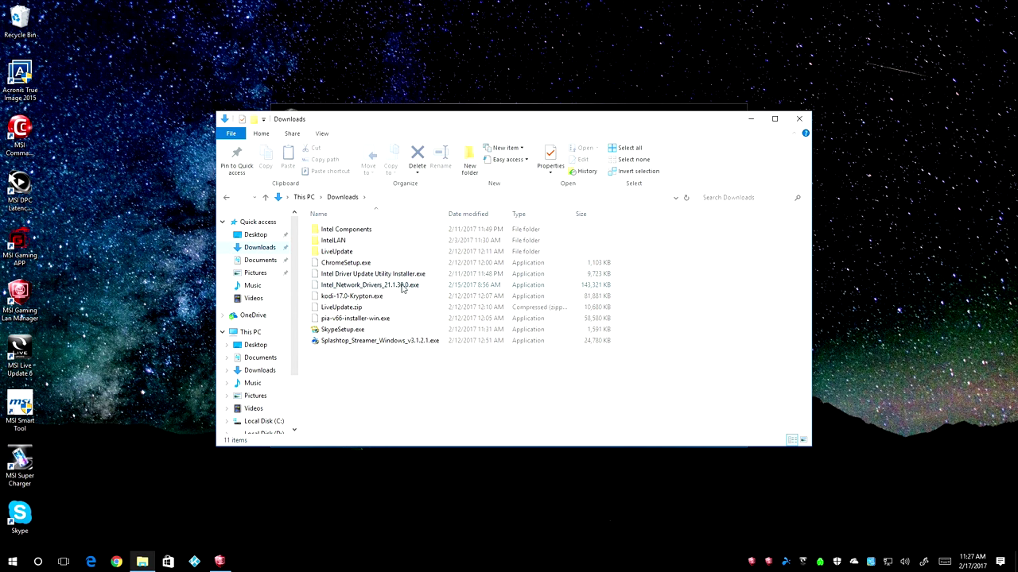
pyautogui.doubleClick(394, 288)
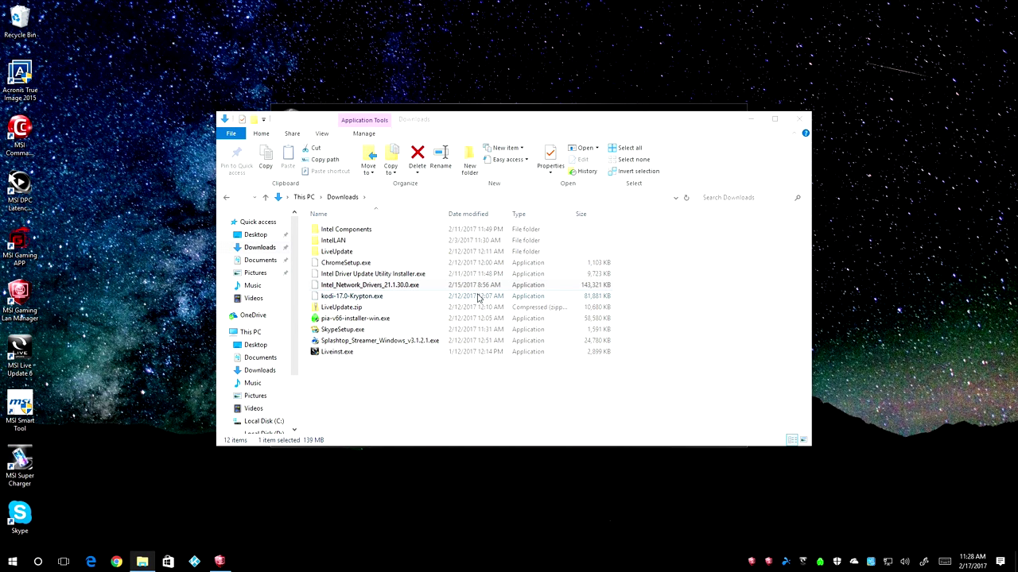
pyautogui.click(380, 298)
pyautogui.doubleClick(375, 286)
pyautogui.moveTo(493, 123); pyautogui.dragTo(448, 141)
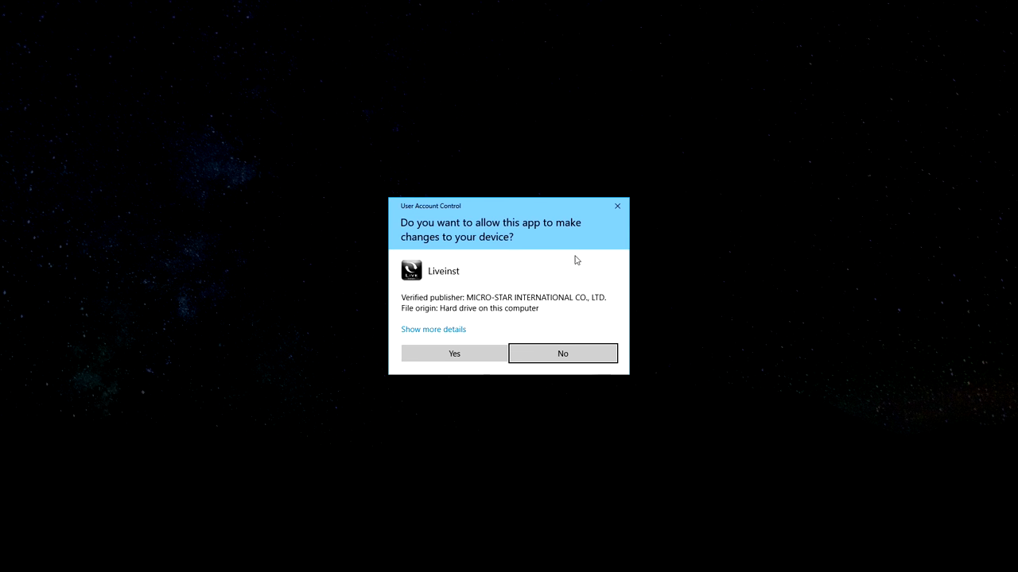
# - Answer the UAC prompts, dismiss the Live Update 6.exe errors, and close Downloads
pyautogui.click(469, 350)
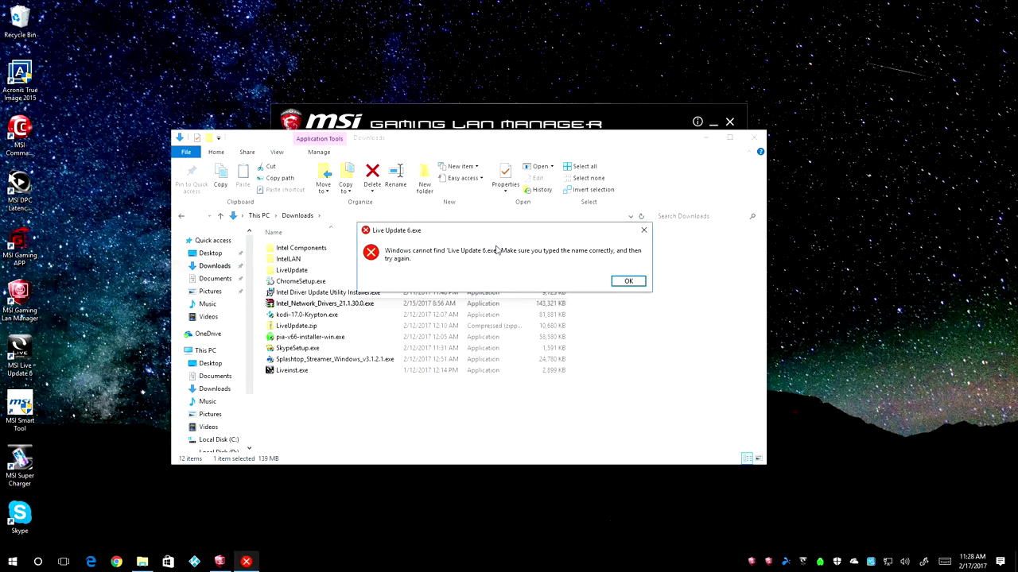
pyautogui.click(632, 286)
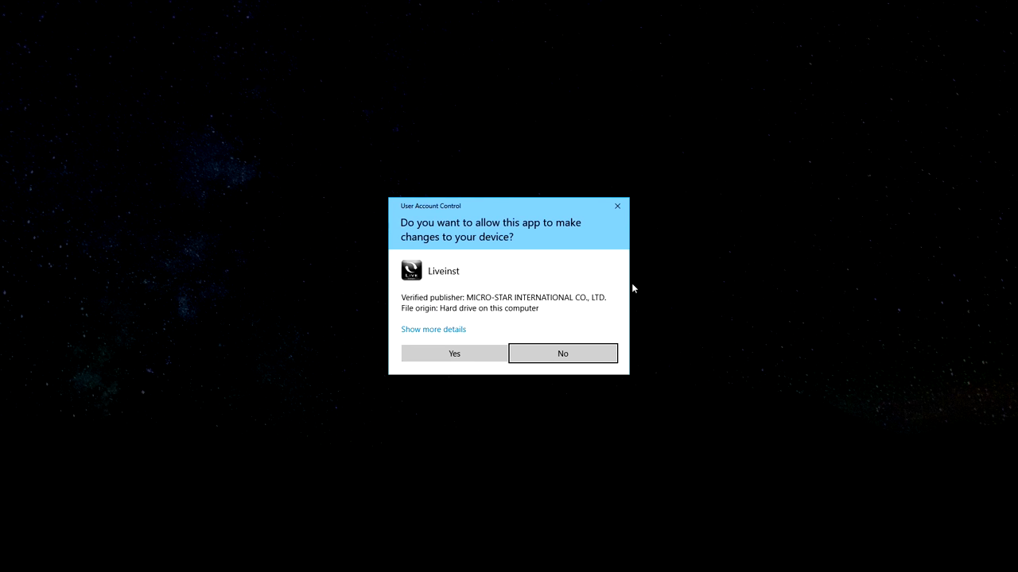
pyautogui.click(503, 350)
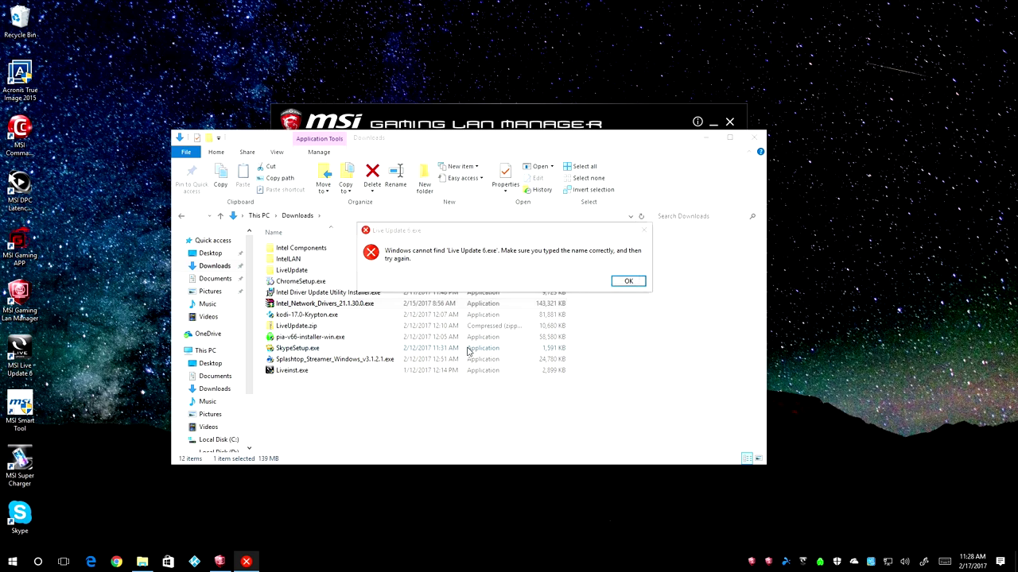
pyautogui.click(619, 286)
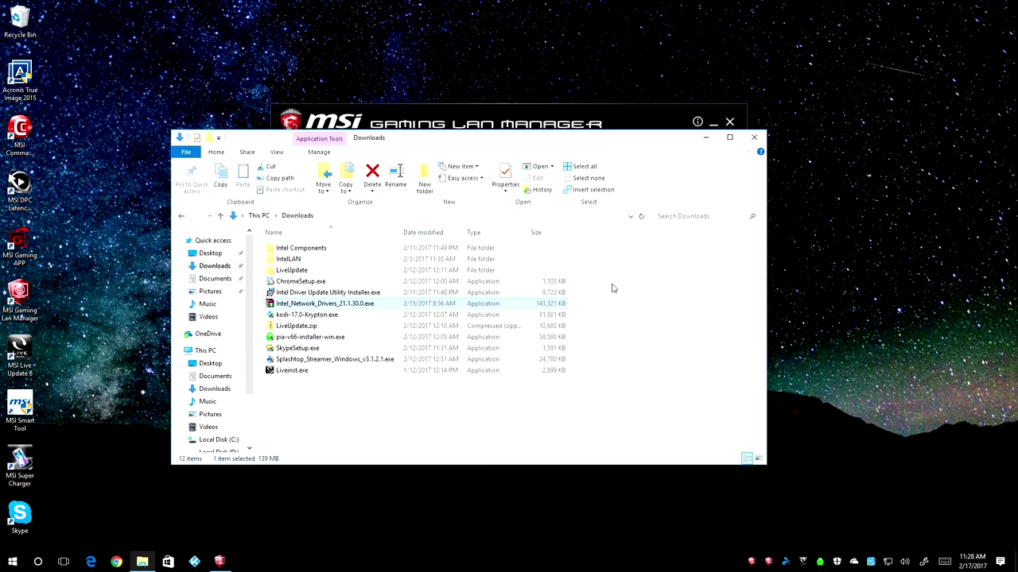
pyautogui.click(219, 562)
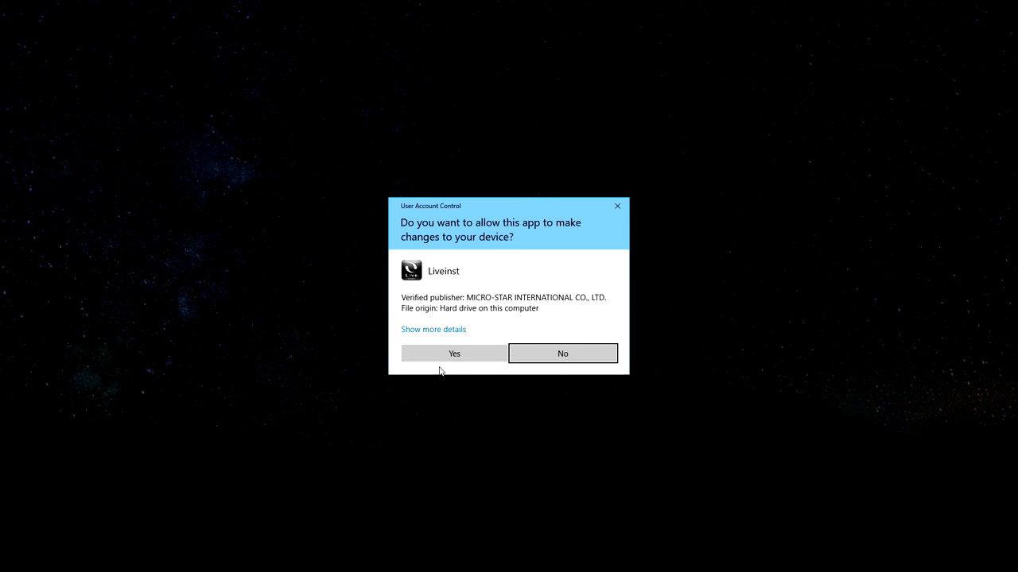
pyautogui.click(442, 359)
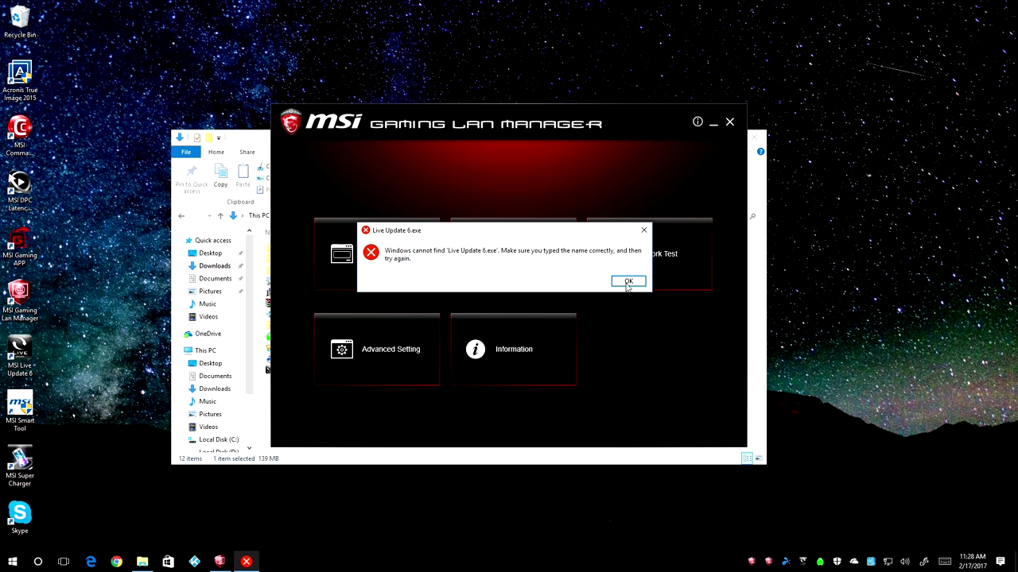
pyautogui.click(628, 283)
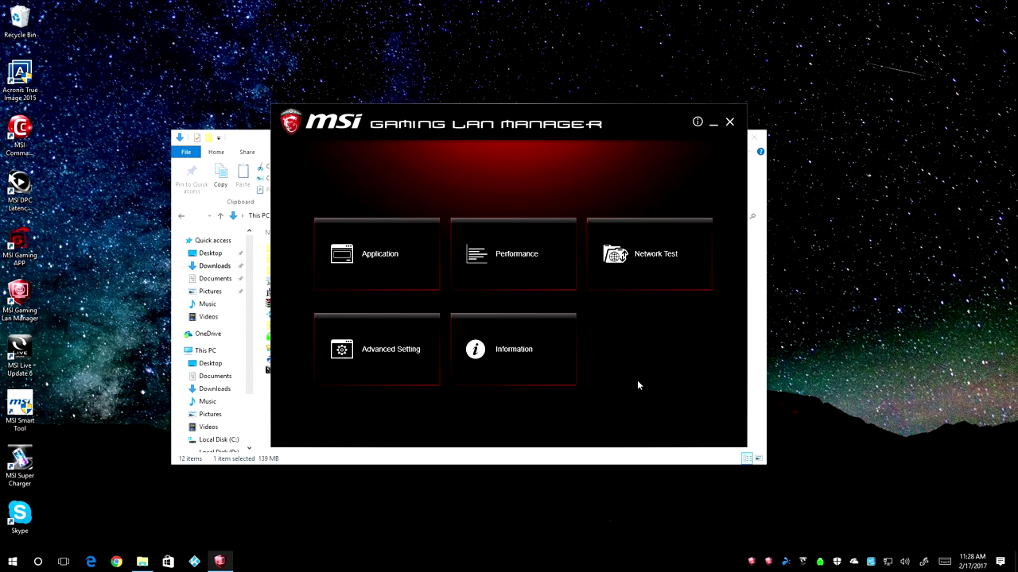
pyautogui.click(757, 399)
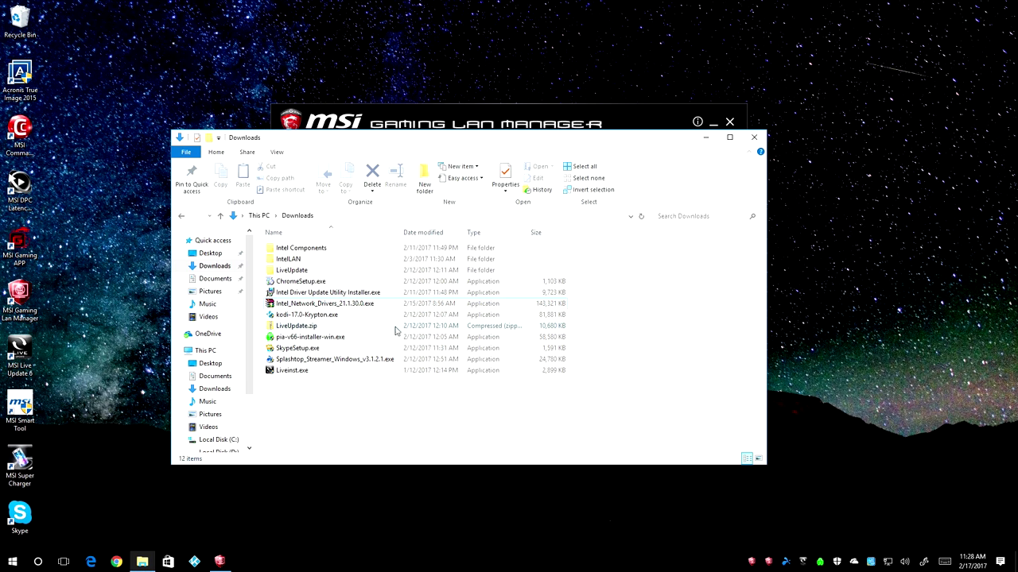
pyautogui.click(754, 137)
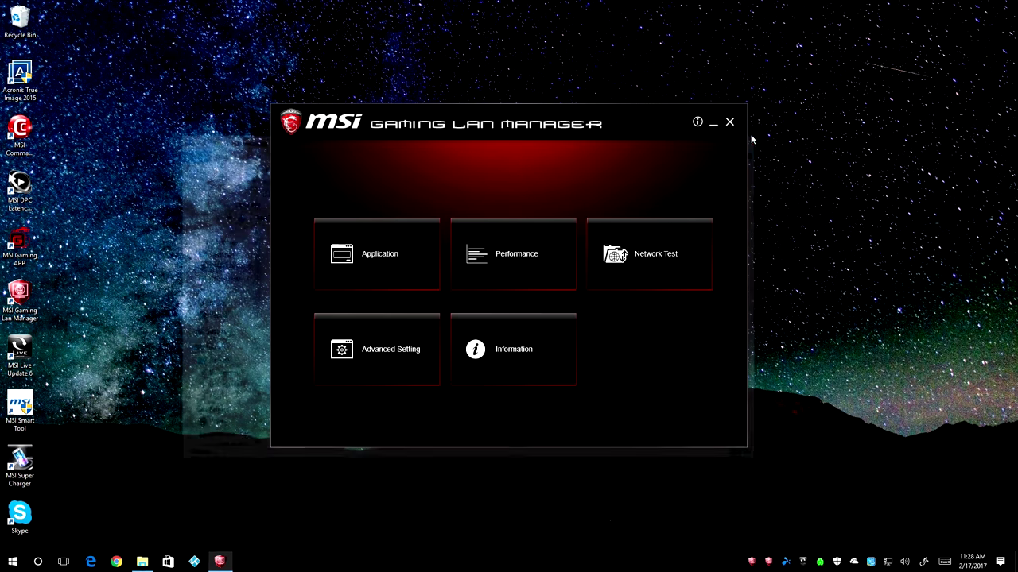
# - On the Application page, browse the Gaming, Media Streaming and Customize categories
pyautogui.click(415, 253)
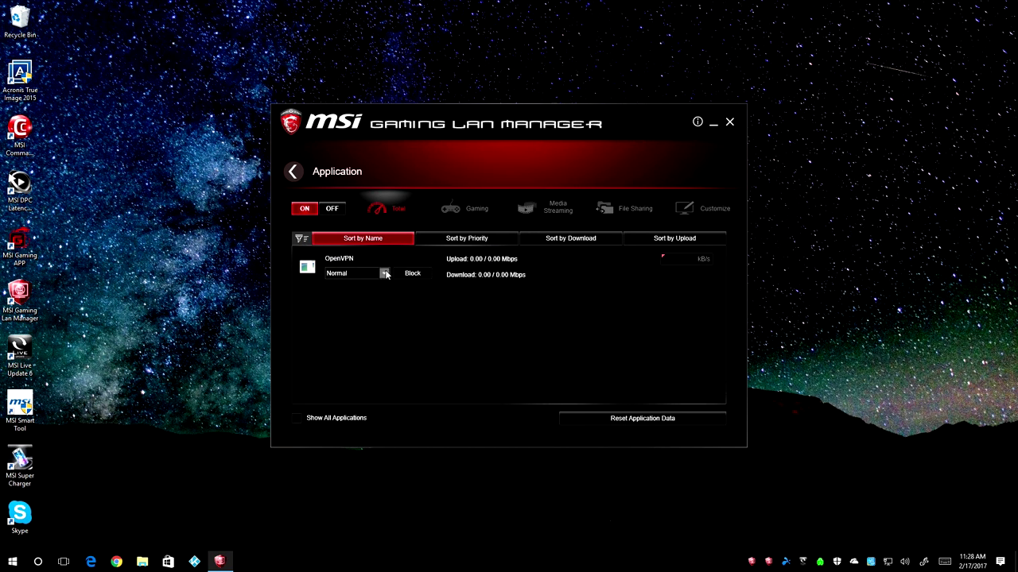
pyautogui.click(384, 274)
pyautogui.click(379, 274)
pyautogui.click(455, 211)
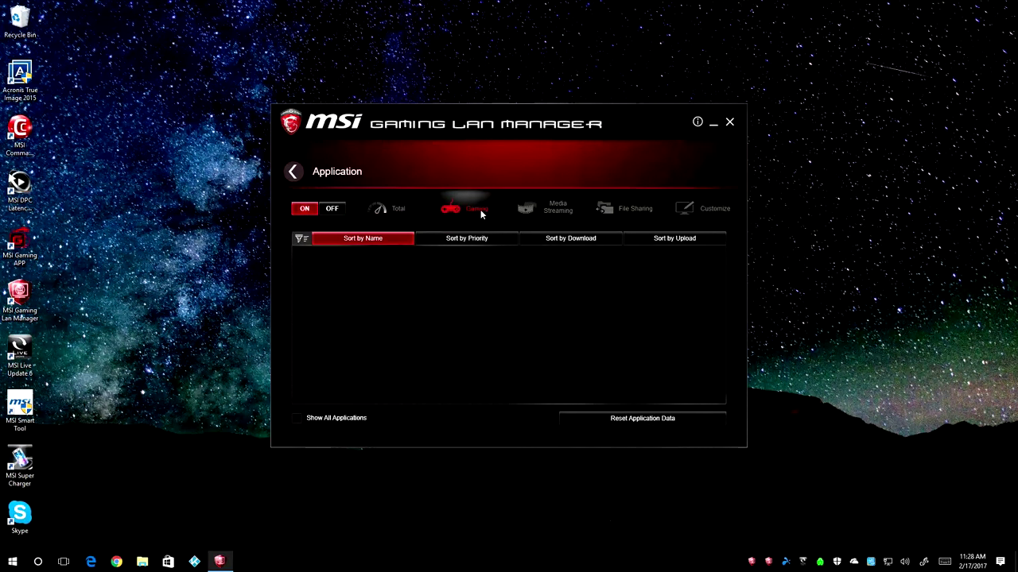
pyautogui.click(552, 214)
pyautogui.click(481, 210)
pyautogui.click(703, 208)
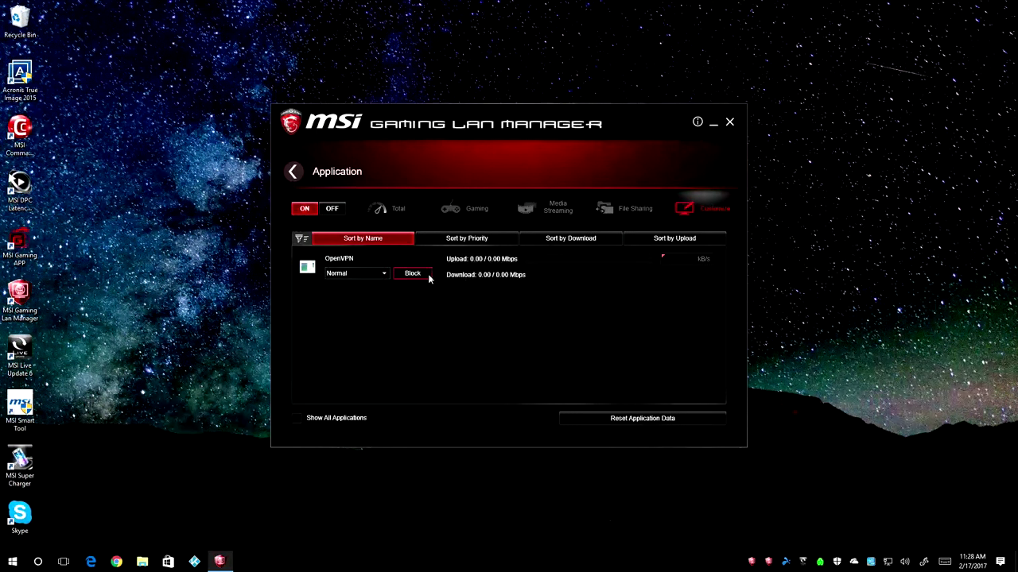
# - Keep OpenVPN at Normal priority and close the Gaming LAN Manager
pyautogui.click(383, 274)
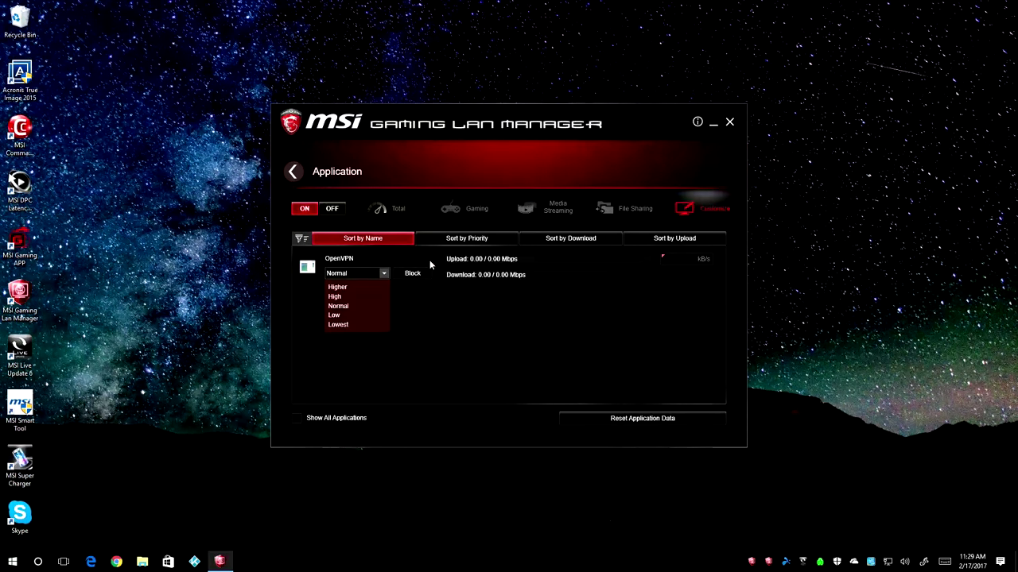
pyautogui.click(430, 261)
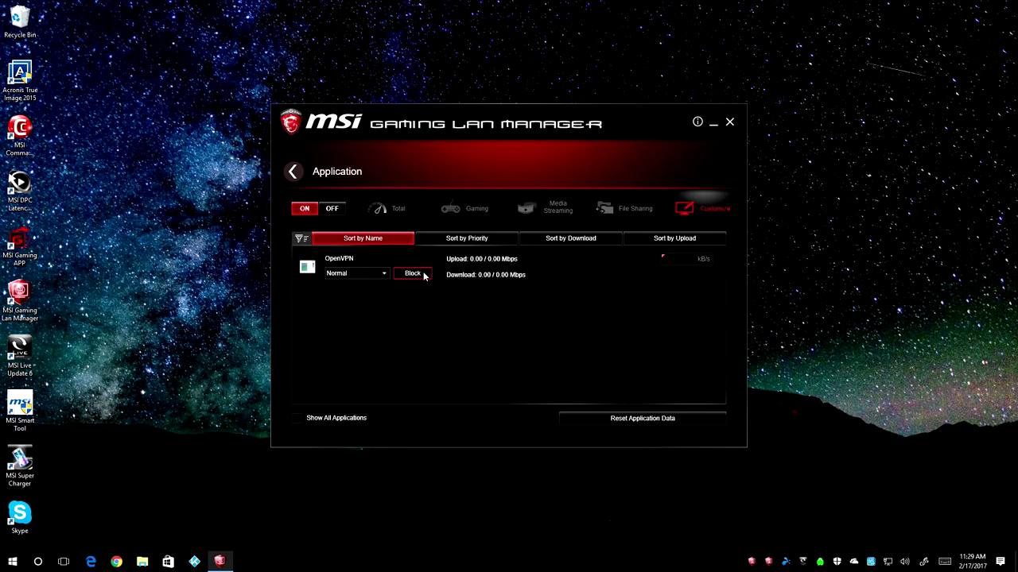
pyautogui.click(730, 123)
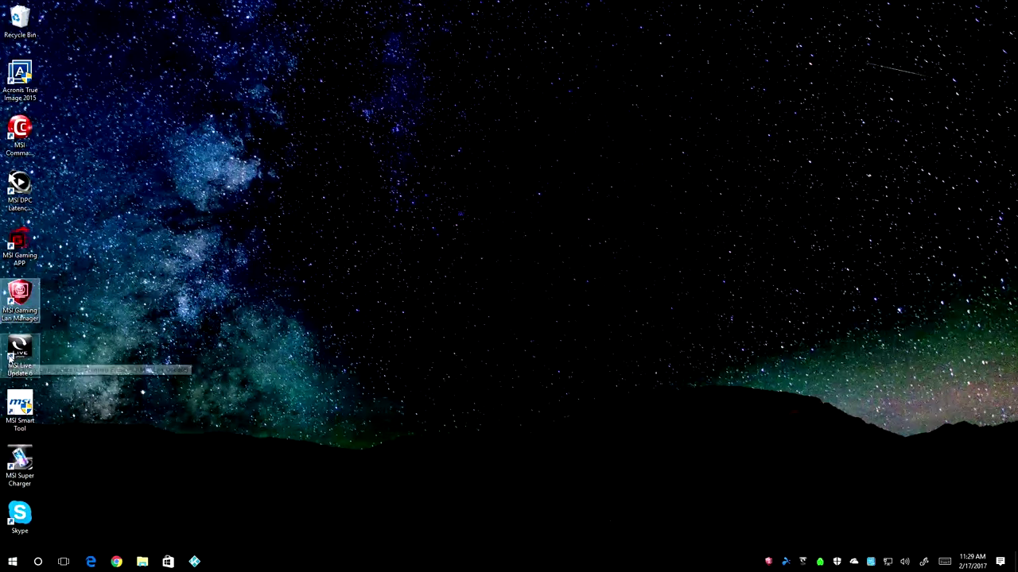
# - Launch MSI Smart Tool and open Win7 Smart Tool with the NVMe driver added
pyautogui.click(31, 357)
pyautogui.doubleClick(28, 407)
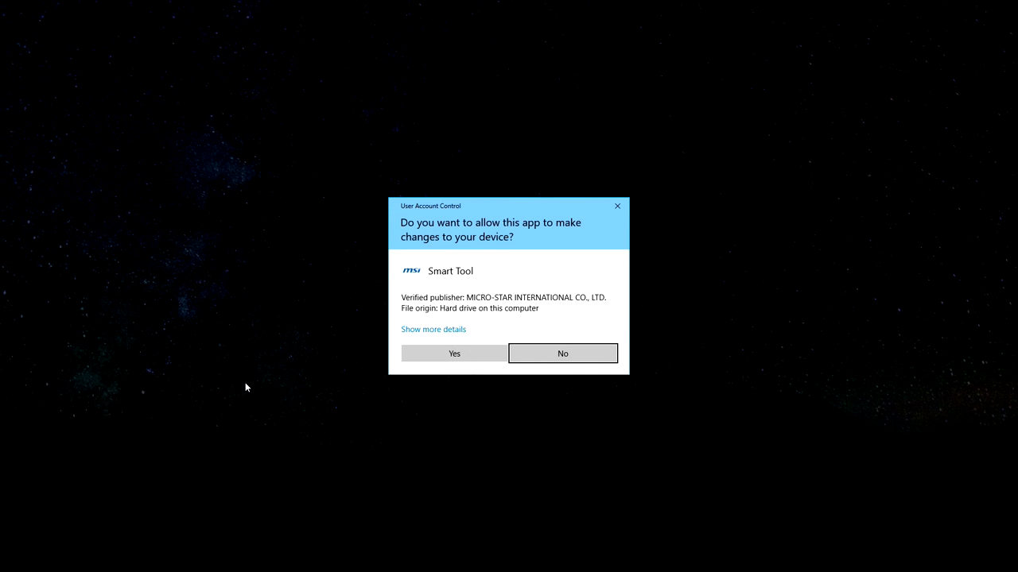
pyautogui.click(450, 356)
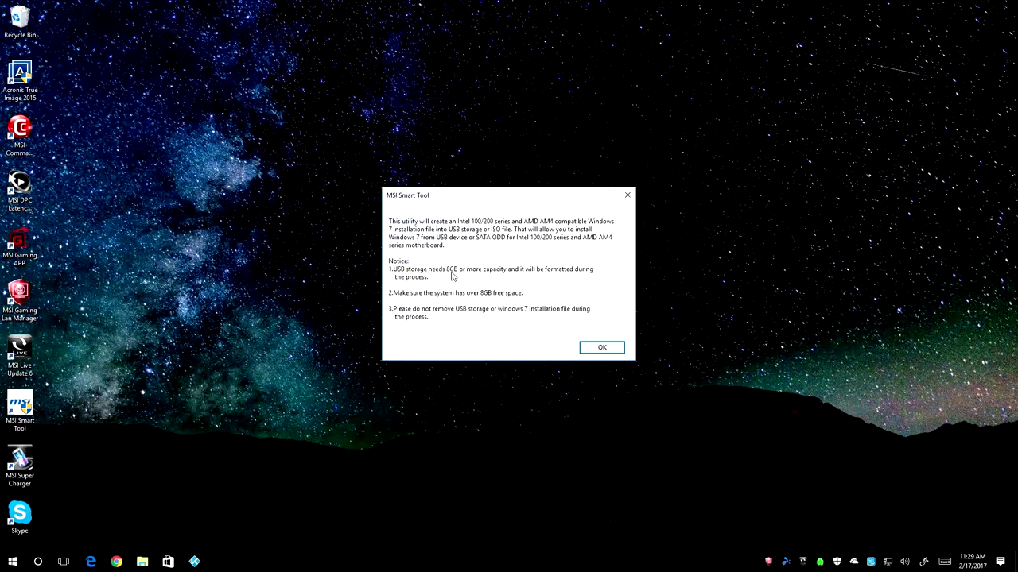
pyautogui.click(601, 347)
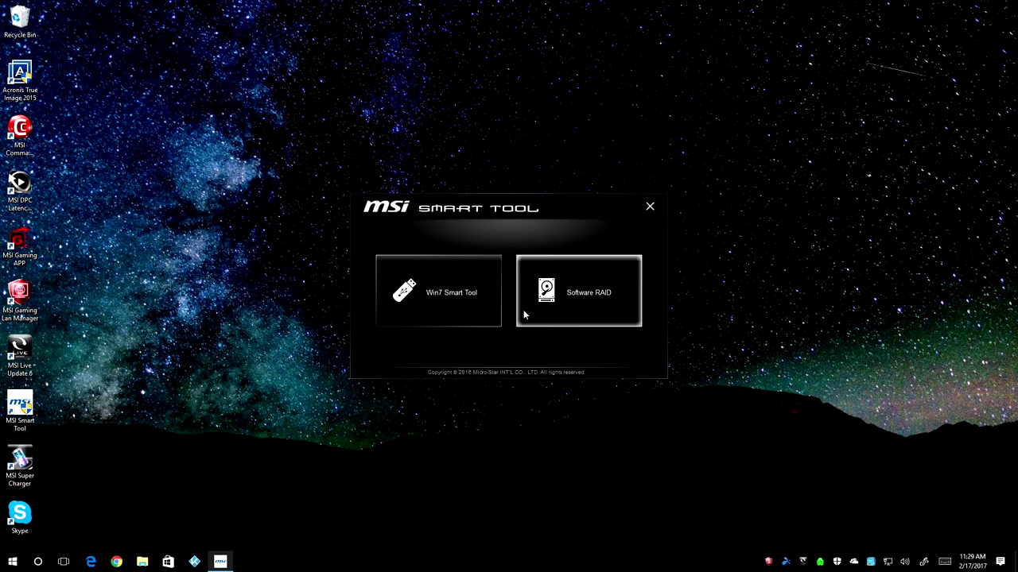
pyautogui.click(476, 302)
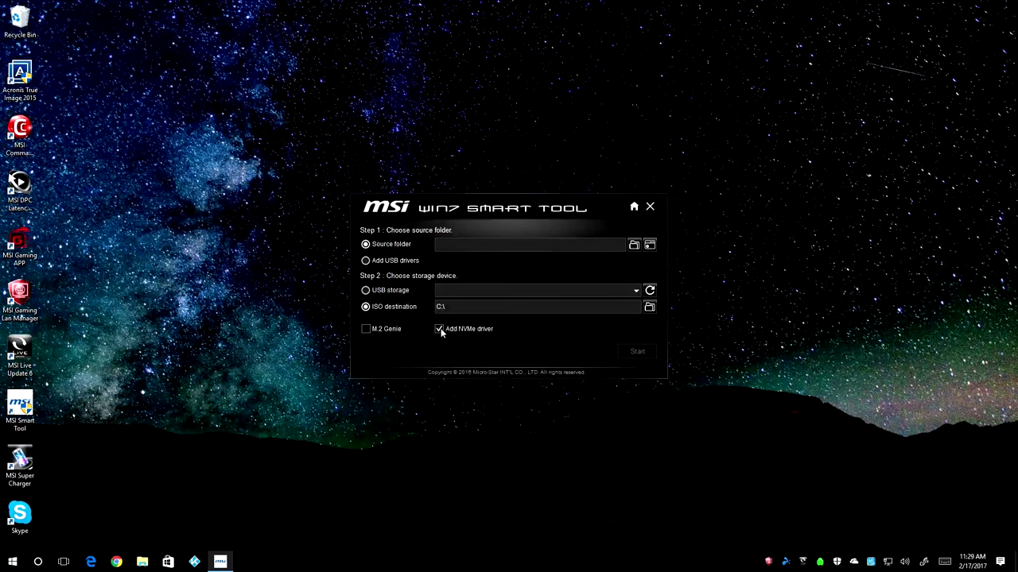
pyautogui.click(440, 329)
# - Close Win7 Smart Tool and move the MSI Smart Tool shortcut to the desktop centre
pyautogui.click(650, 208)
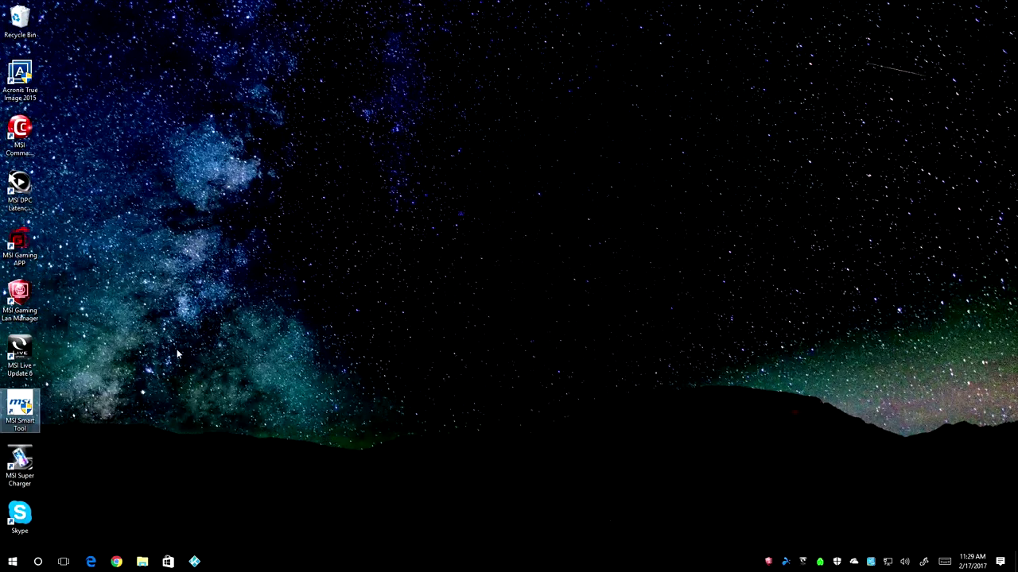
pyautogui.moveTo(19, 407); pyautogui.dragTo(477, 289)
pyautogui.click(332, 297)
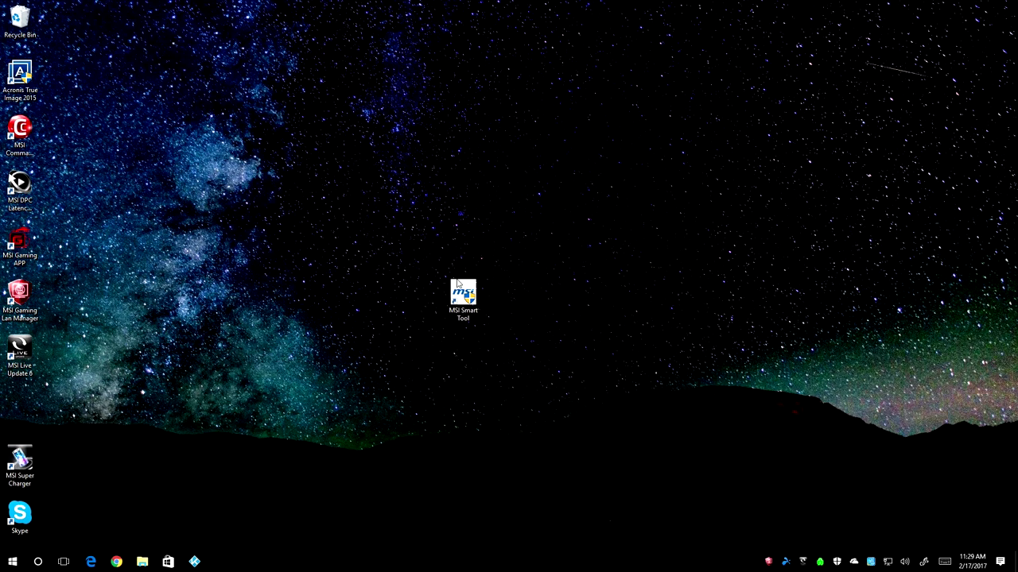
# - Try MSI Super Charger, dismiss its already-running notice, and launch MSI Live Update 6
pyautogui.doubleClick(19, 460)
pyautogui.click(555, 318)
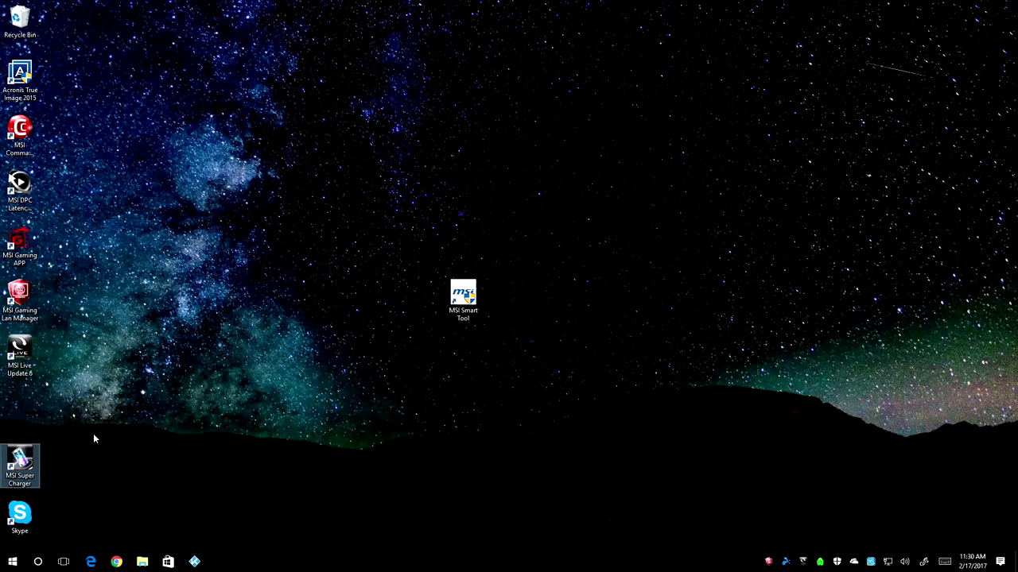
pyautogui.doubleClick(24, 357)
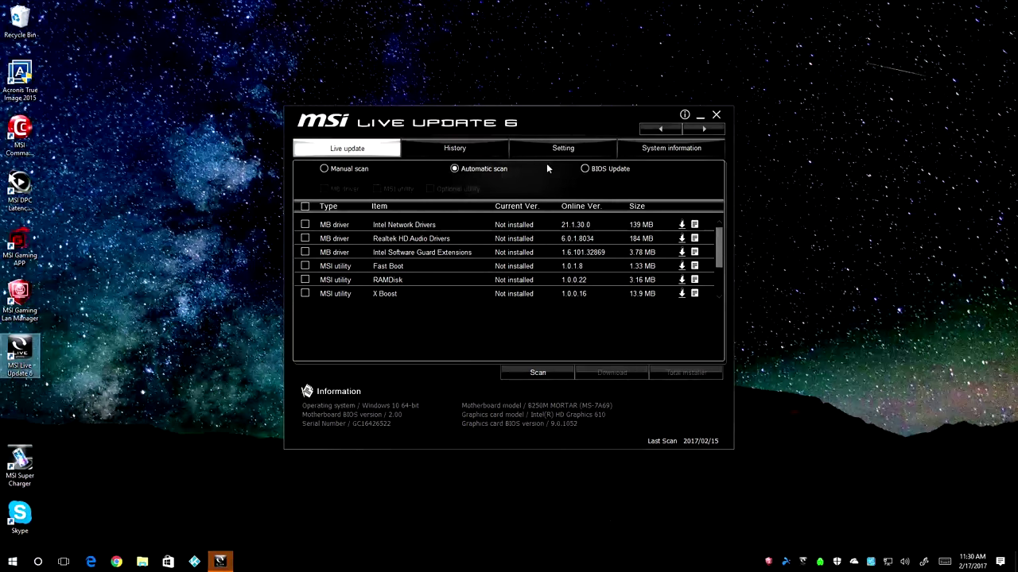
# - Run Live Update 6's scan, which lists Intel Network Drivers, RAMDisk and X Boost
pyautogui.click(537, 372)
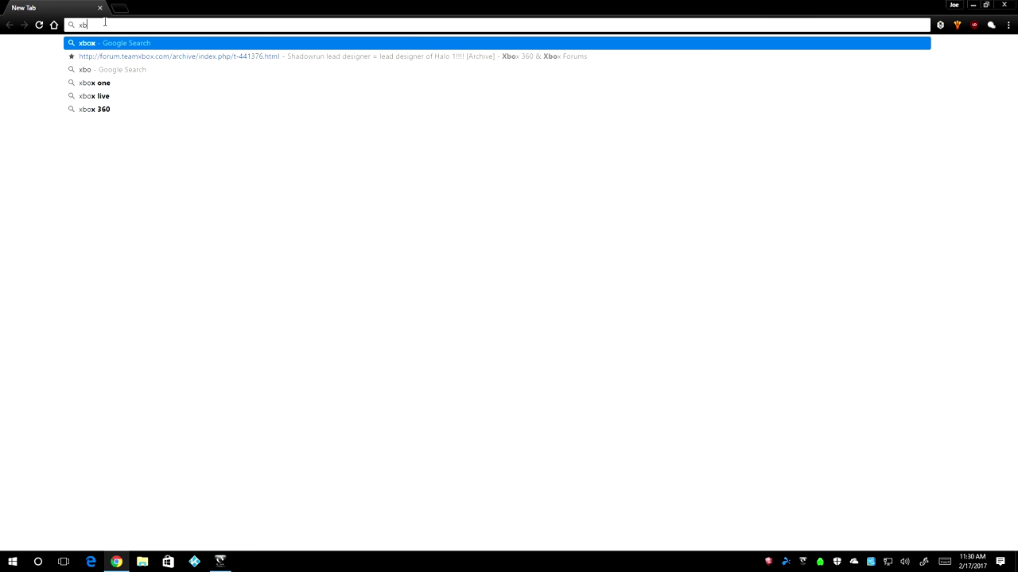
# - Search Google in Chrome for 'xboost msi'
pyautogui.write('si')
pyautogui.press('Return')
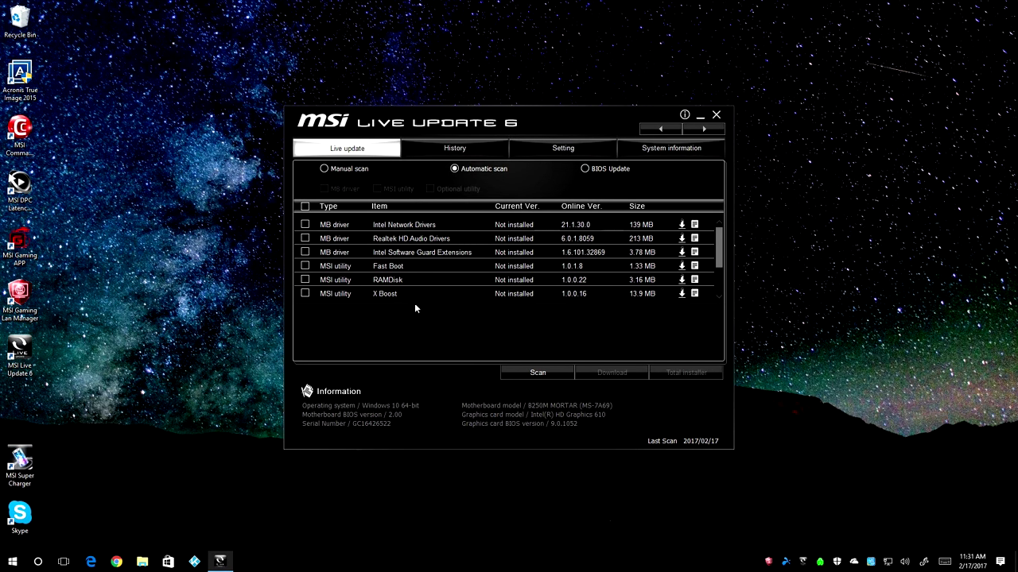
# - Check the update history, then run a manual scan including MSI and optional utilities
pyautogui.click(467, 148)
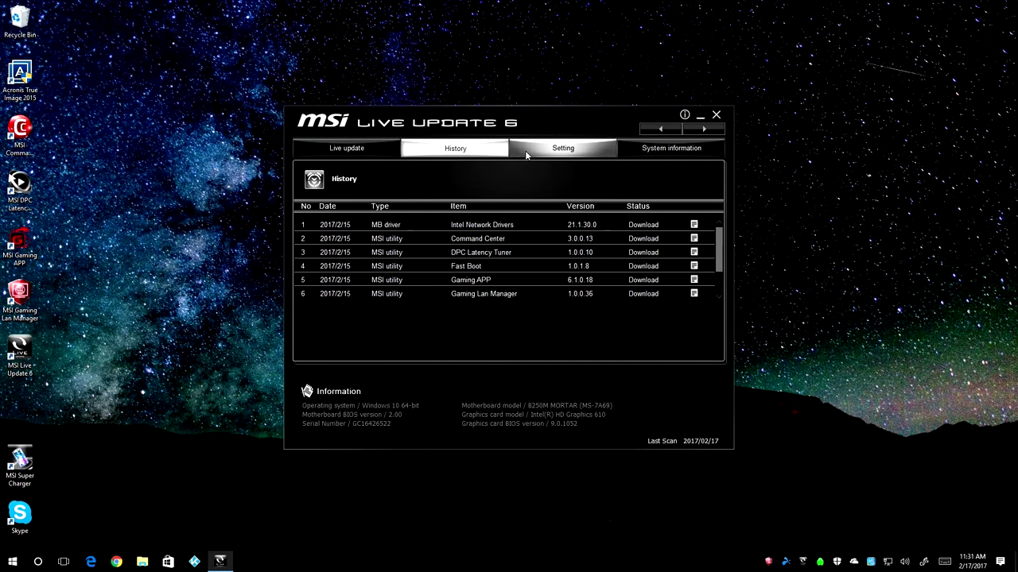
pyautogui.click(389, 151)
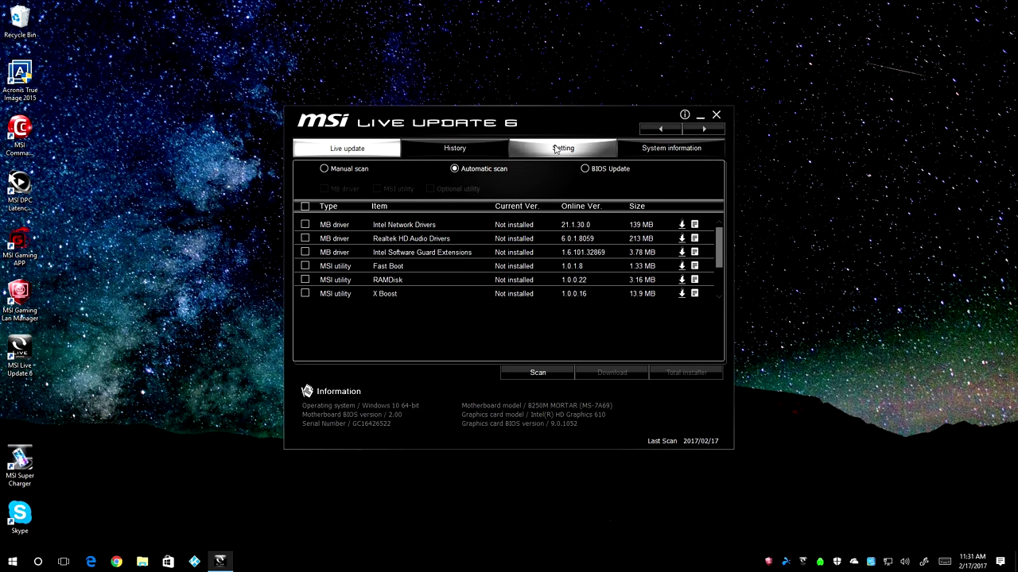
pyautogui.click(323, 169)
pyautogui.click(377, 188)
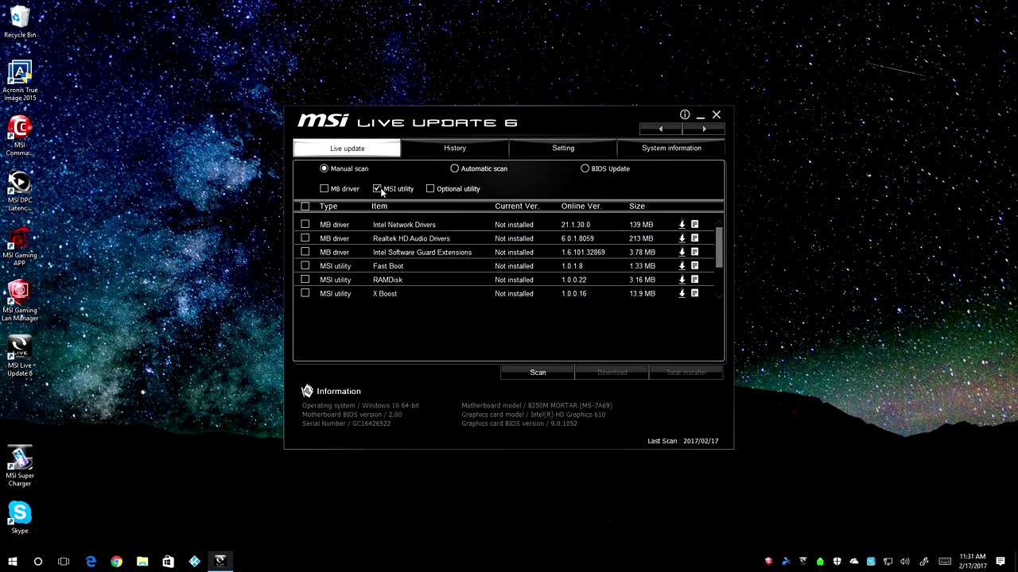
pyautogui.click(436, 190)
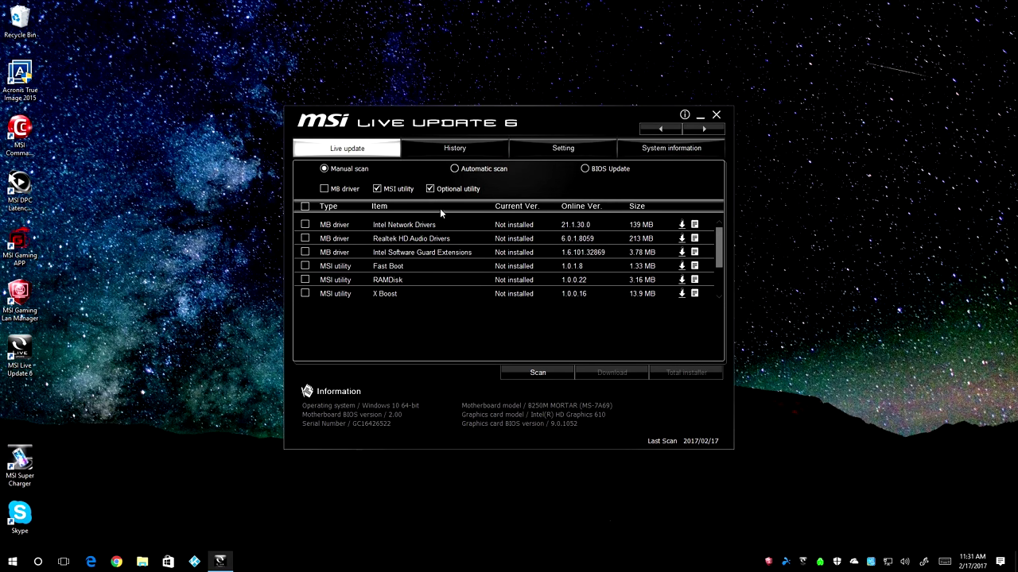
pyautogui.click(516, 369)
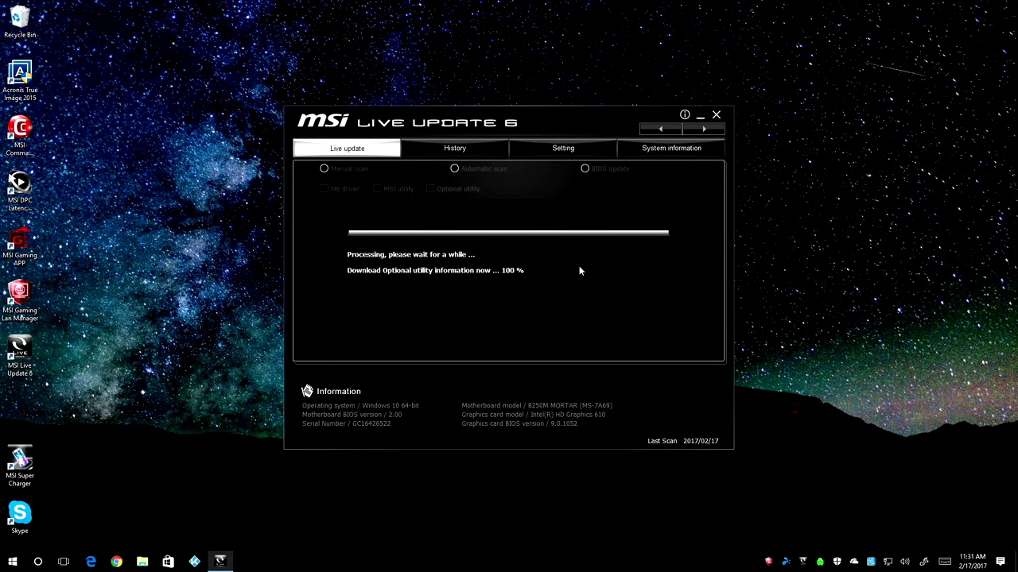
# - Review the manual scan results listing Fast Boot, RAMDisk and X Boost, then exit Live Update 6
pyautogui.moveTo(48, 195); pyautogui.dragTo(240, 355)
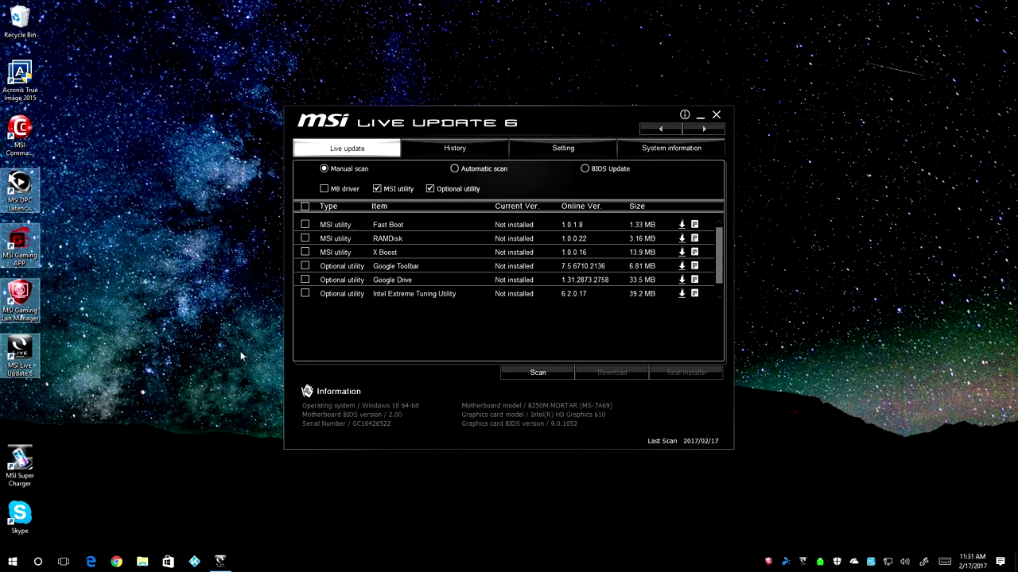
pyautogui.click(370, 321)
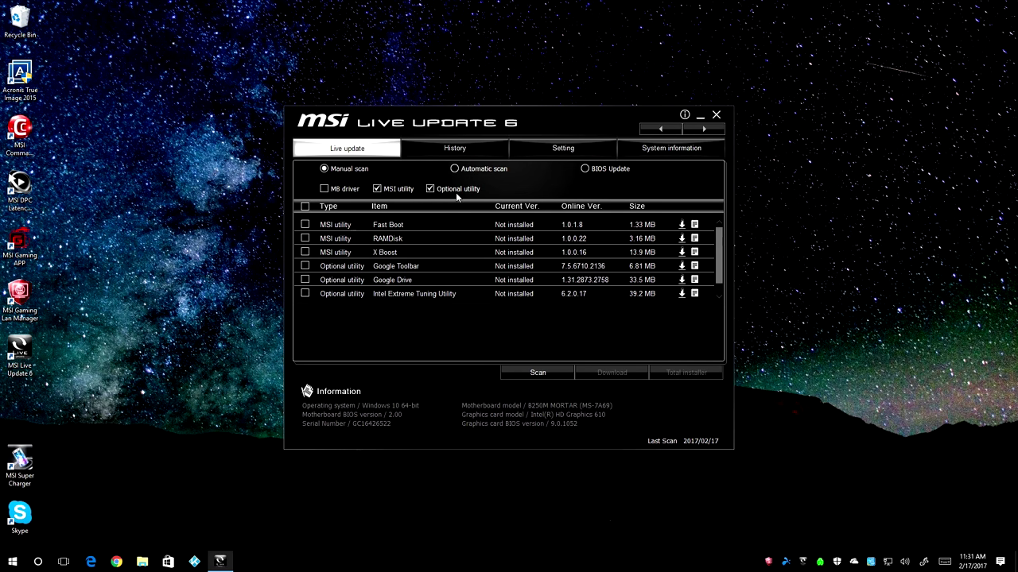
pyautogui.click(717, 115)
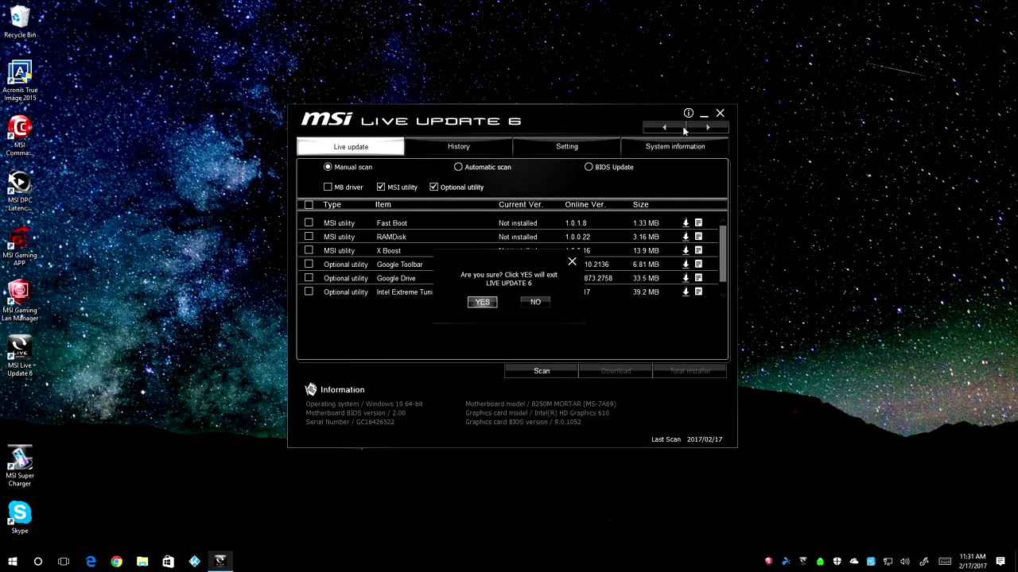
# - Confirm exiting, return the Smart Tool shortcut to the icon column, and reopen Live Update 6
pyautogui.click(483, 302)
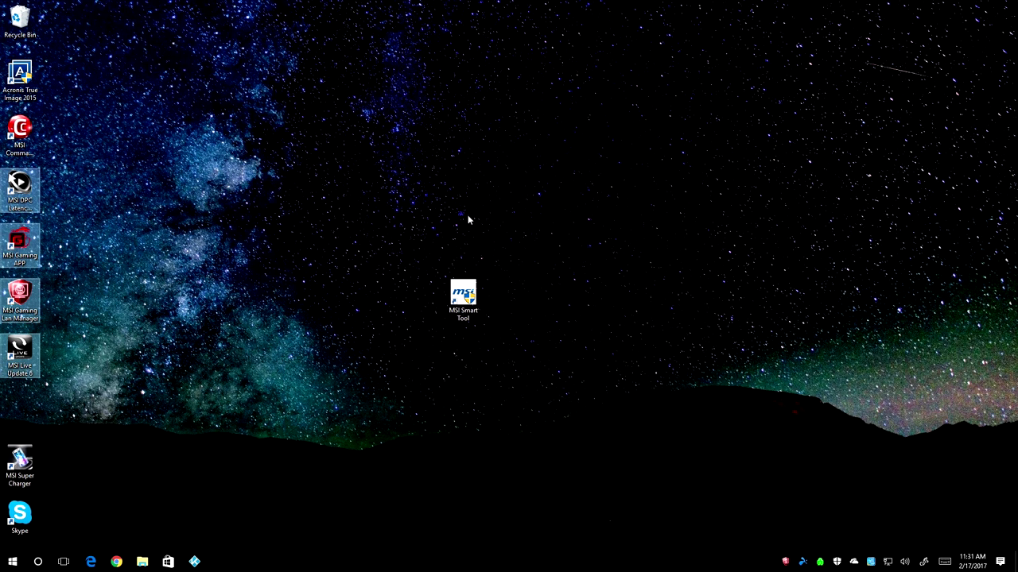
pyautogui.moveTo(463, 296); pyautogui.dragTo(24, 396)
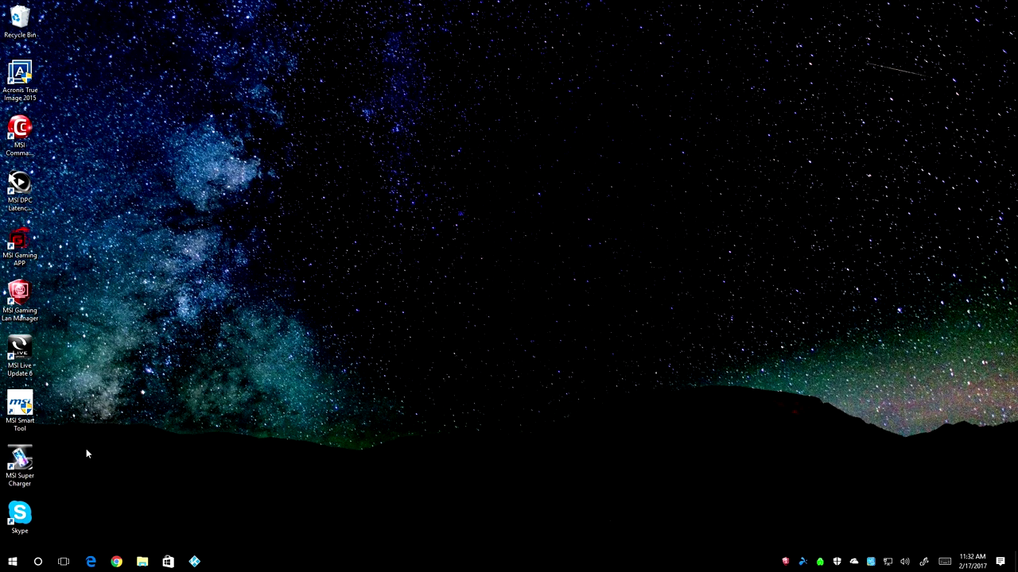
pyautogui.click(28, 351)
pyautogui.doubleClick(28, 350)
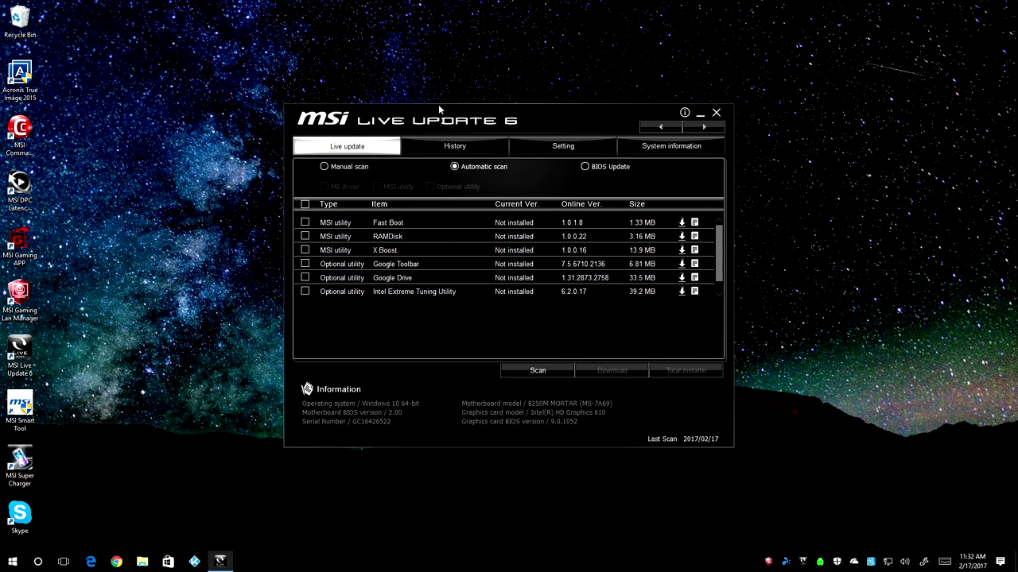
# - Shift the Live Update window aside, then launch MSI Smart Tool and approve its admin prompt
pyautogui.moveTo(437, 121); pyautogui.dragTo(461, 130)
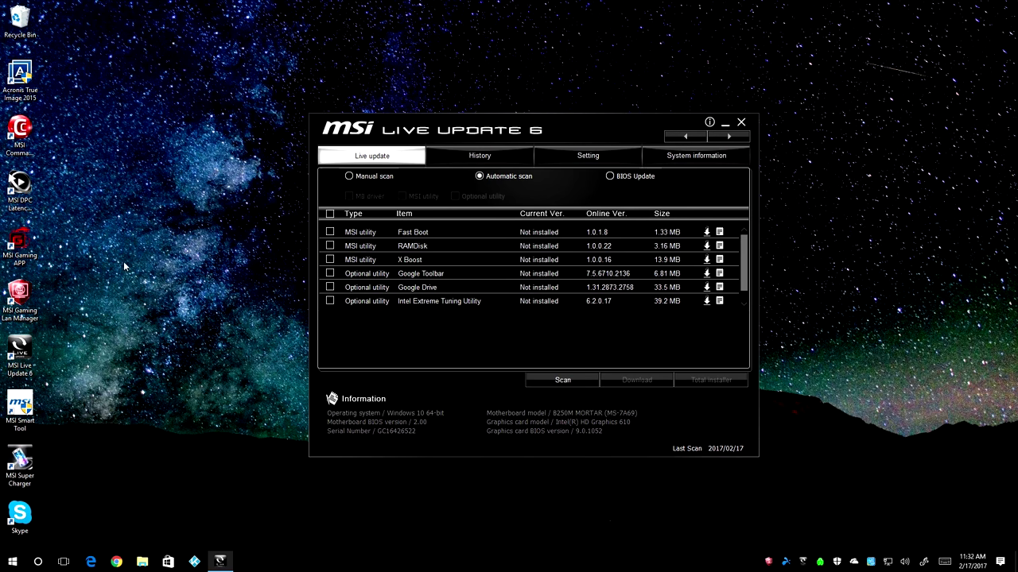
pyautogui.moveTo(30, 403); pyautogui.dragTo(151, 347)
pyautogui.doubleClick(139, 352)
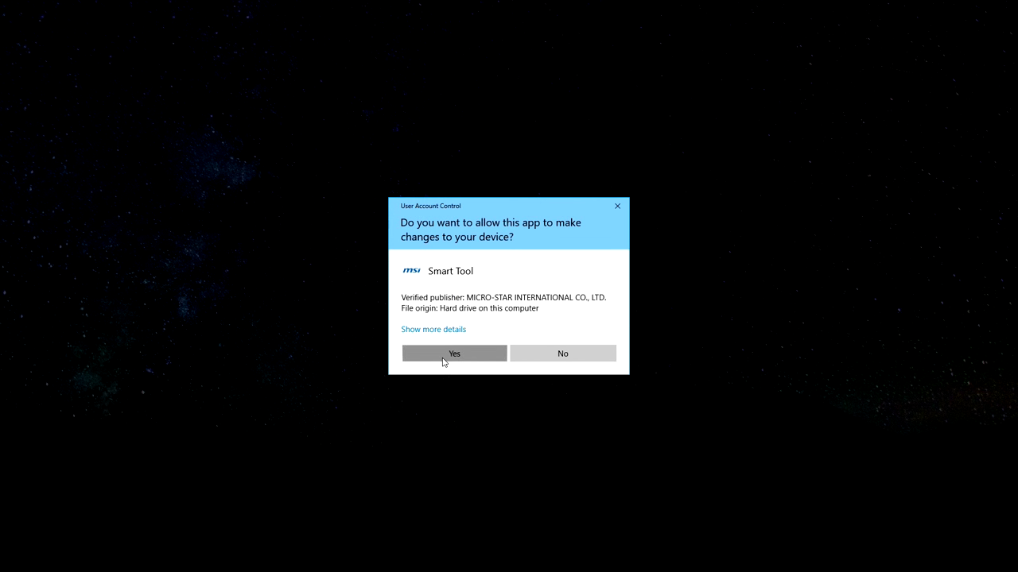
pyautogui.click(444, 362)
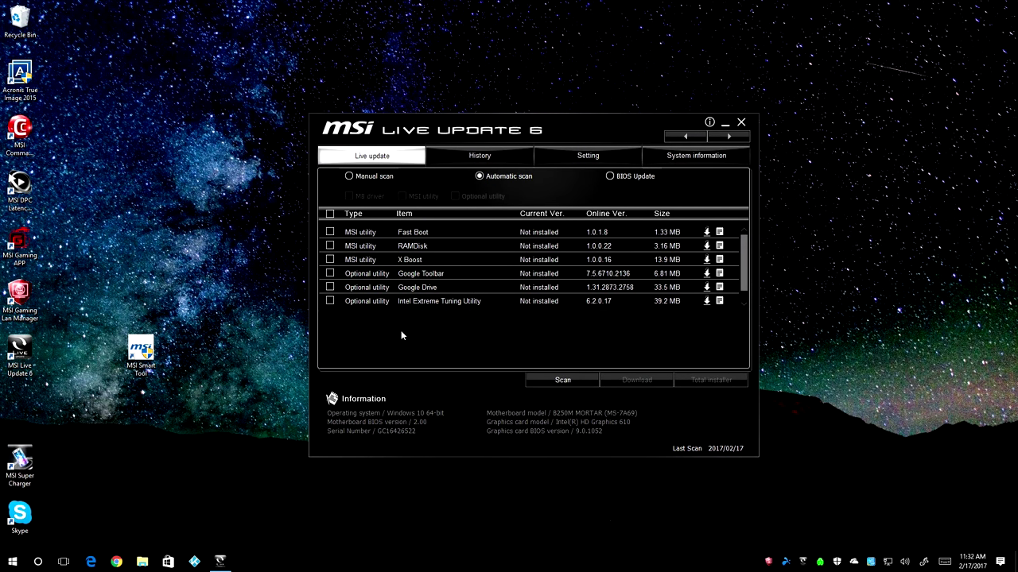